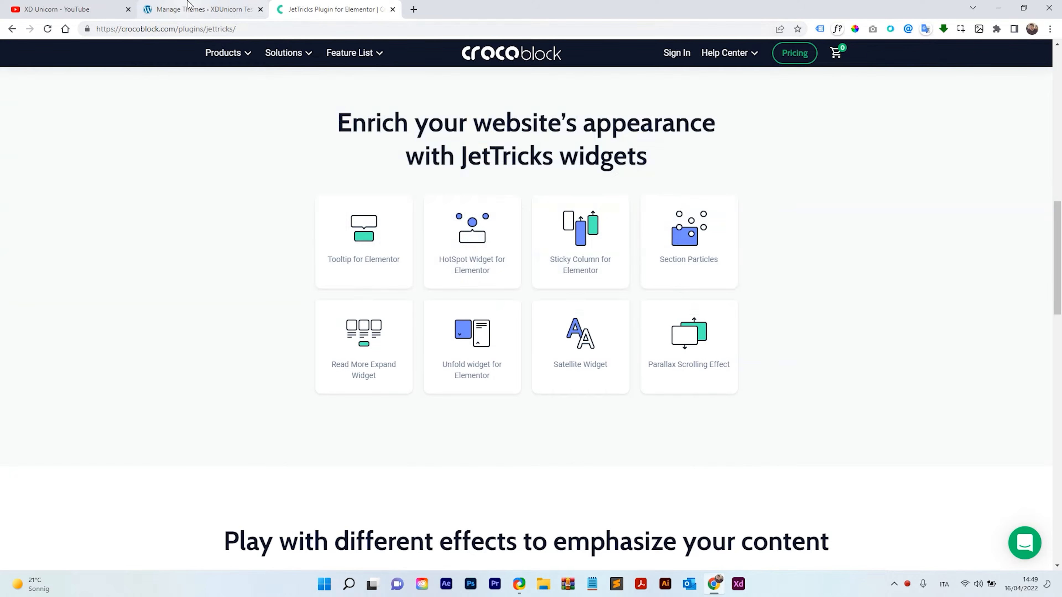
Go to the Add New Plugins page in the WordPress admin.
{"action": "left_click", "coordinate": [188, 6]}
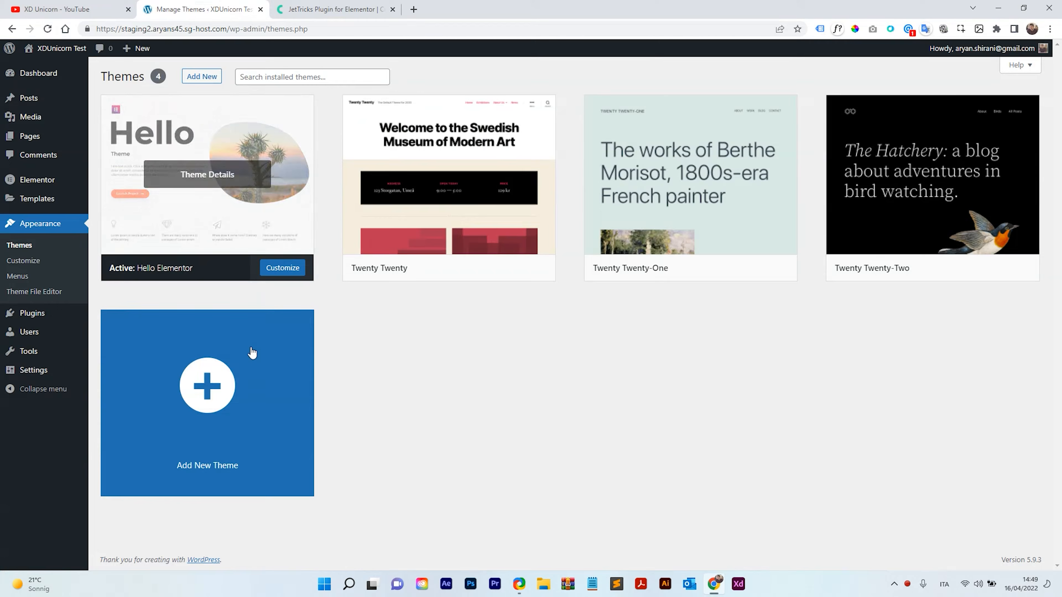
{"action": "left_click", "coordinate": [25, 312]}
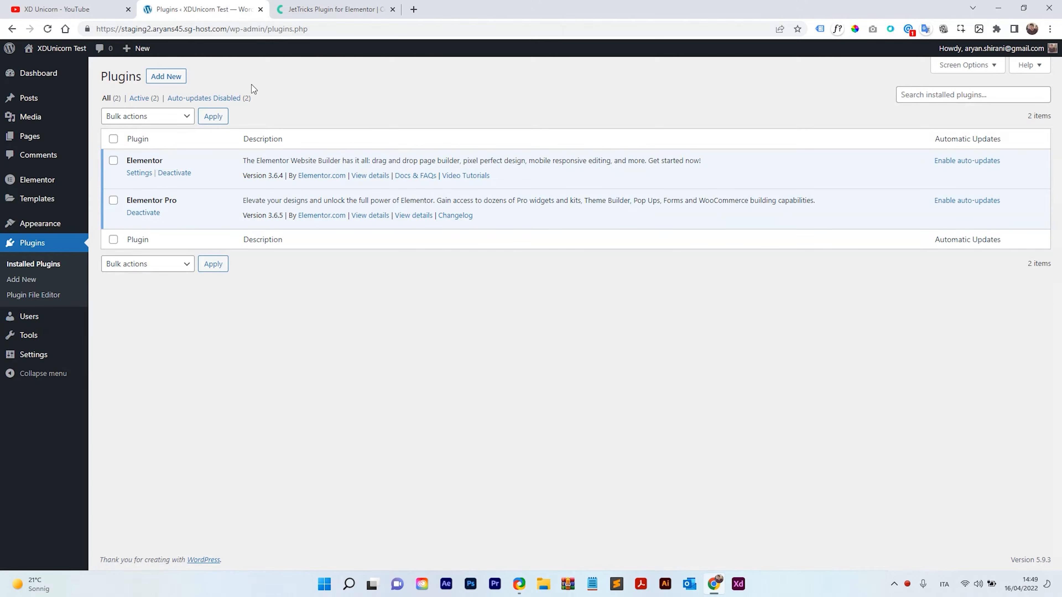
{"action": "left_click", "coordinate": [167, 77]}
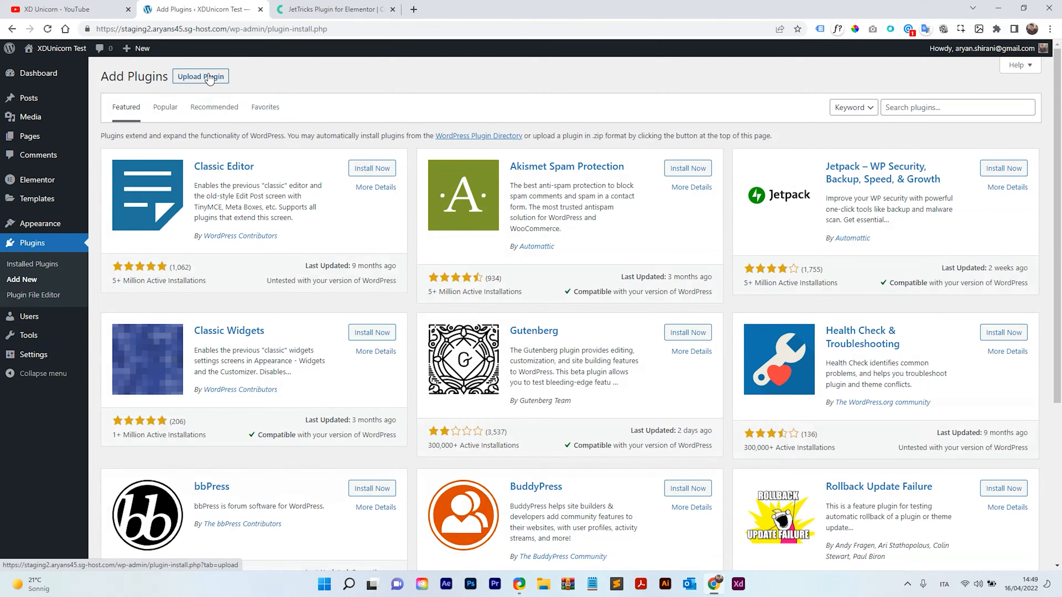
Upload jet-tricks.zip from the Desktop, install it, and activate the JetTricks plugin.
{"action": "left_click", "coordinate": [218, 84]}
{"action": "left_click", "coordinate": [501, 177]}
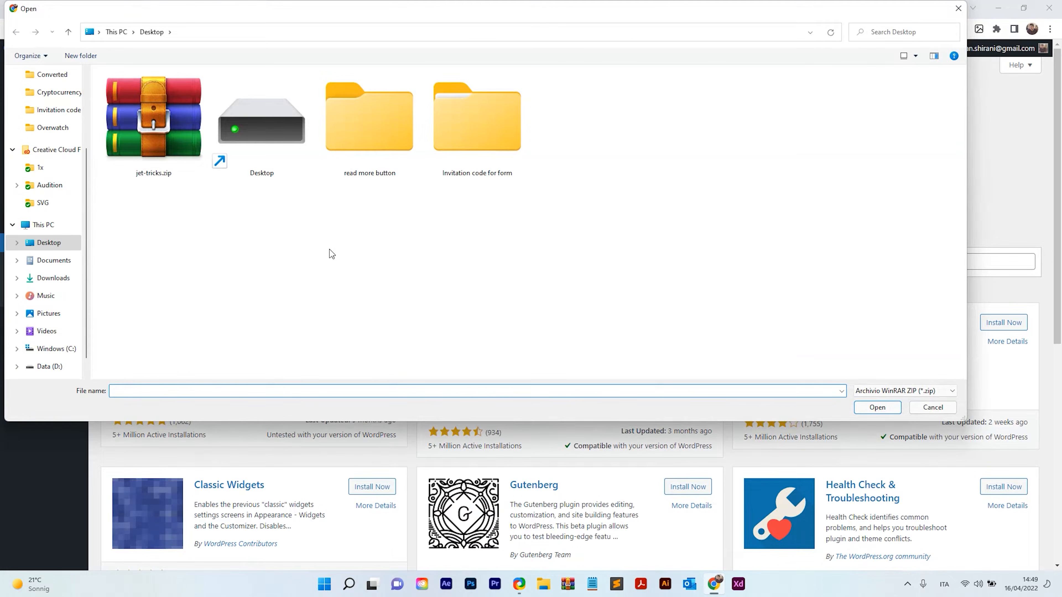
{"action": "left_click", "coordinate": [170, 143]}
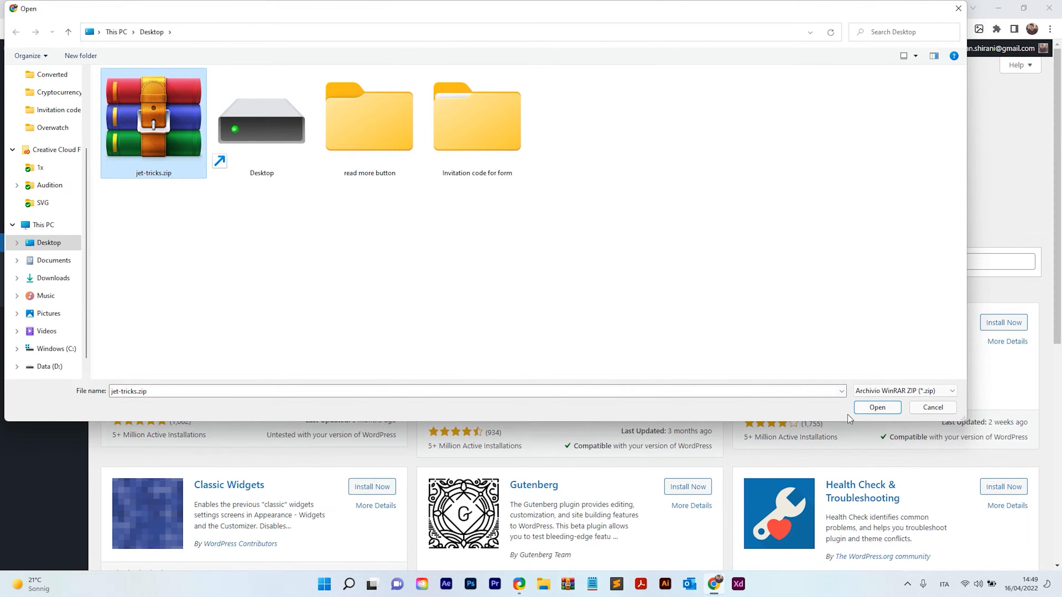
{"action": "left_click", "coordinate": [877, 408]}
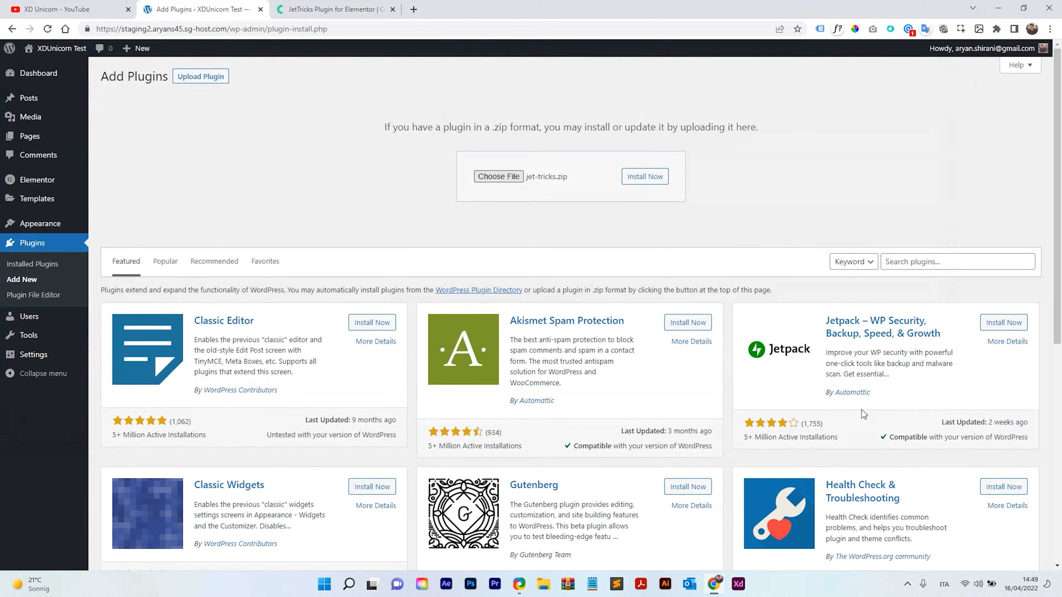
{"action": "left_click", "coordinate": [645, 177]}
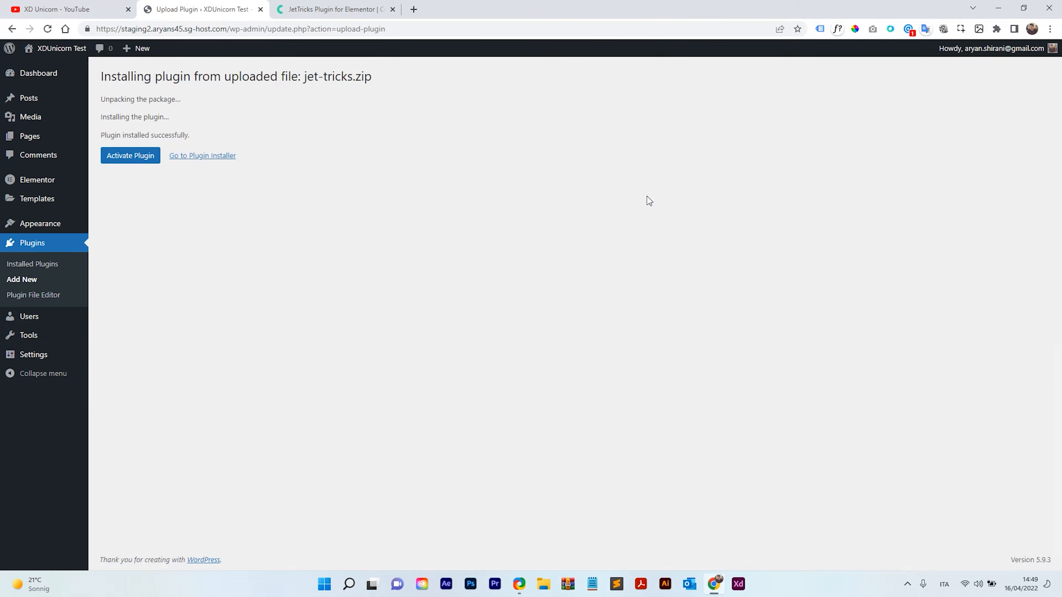
{"action": "left_click", "coordinate": [118, 161]}
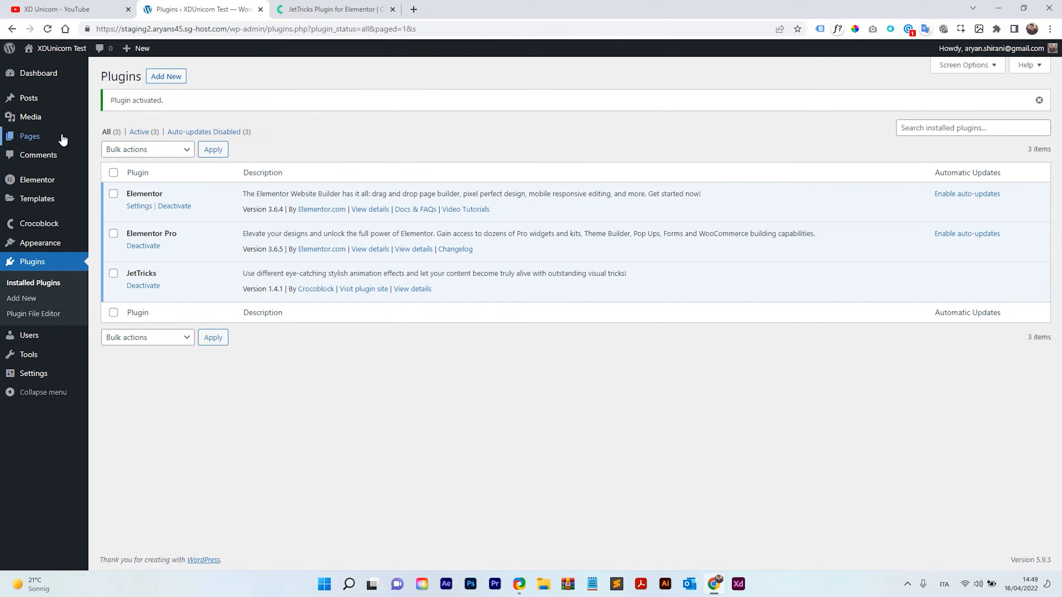
Create a new page titled "Test read more" and open it with Elementor.
{"action": "mouse_move", "coordinate": [31, 136]}
{"action": "left_click", "coordinate": [115, 154]}
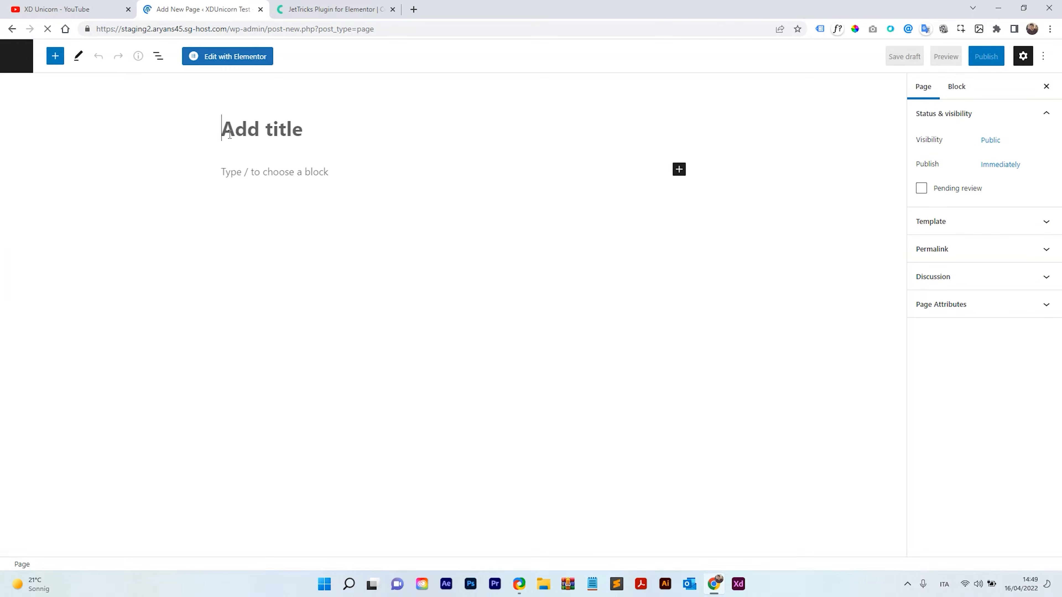
{"action": "left_click", "coordinate": [233, 131]}
{"action": "type", "text": "Tes"}
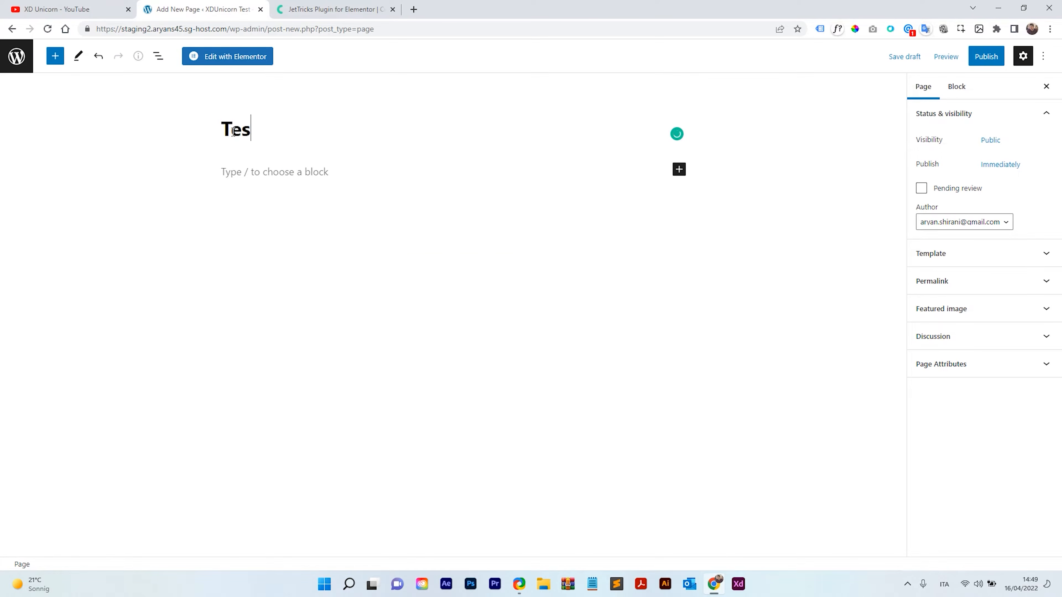
{"action": "type", "text": "t read more"}
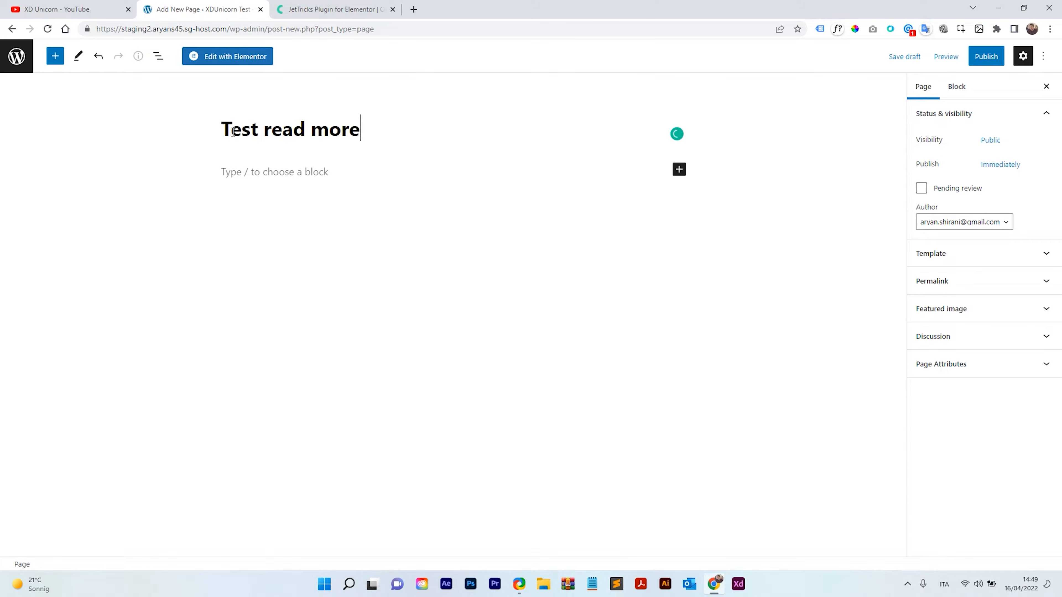
{"action": "left_click", "coordinate": [224, 61]}
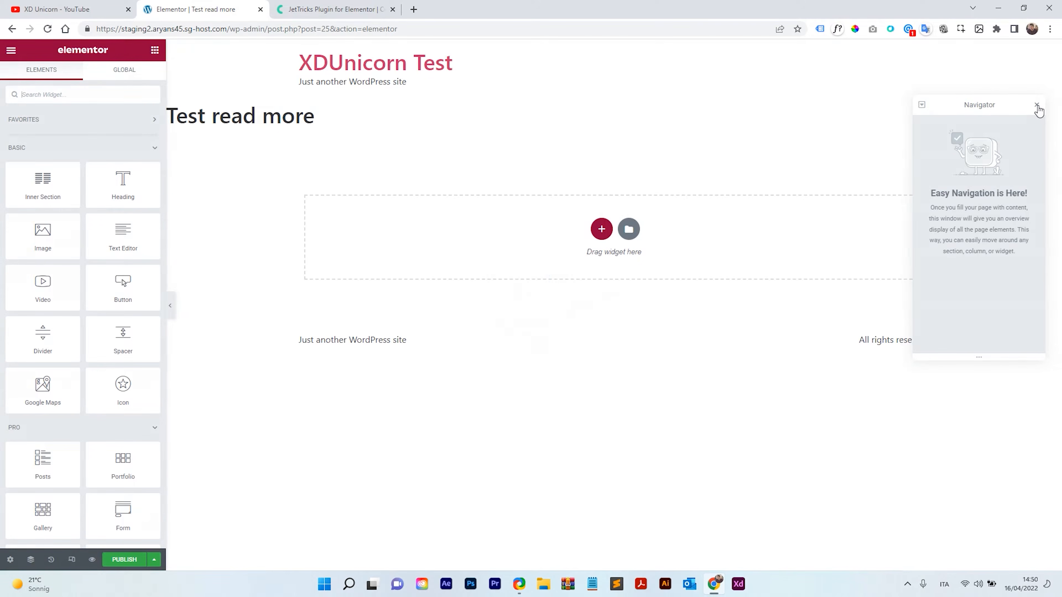
Move the Navigator panel slightly lower and reopen it after closing it.
{"action": "left_click_drag", "start_coordinate": [979, 104], "coordinate": [987, 133]}
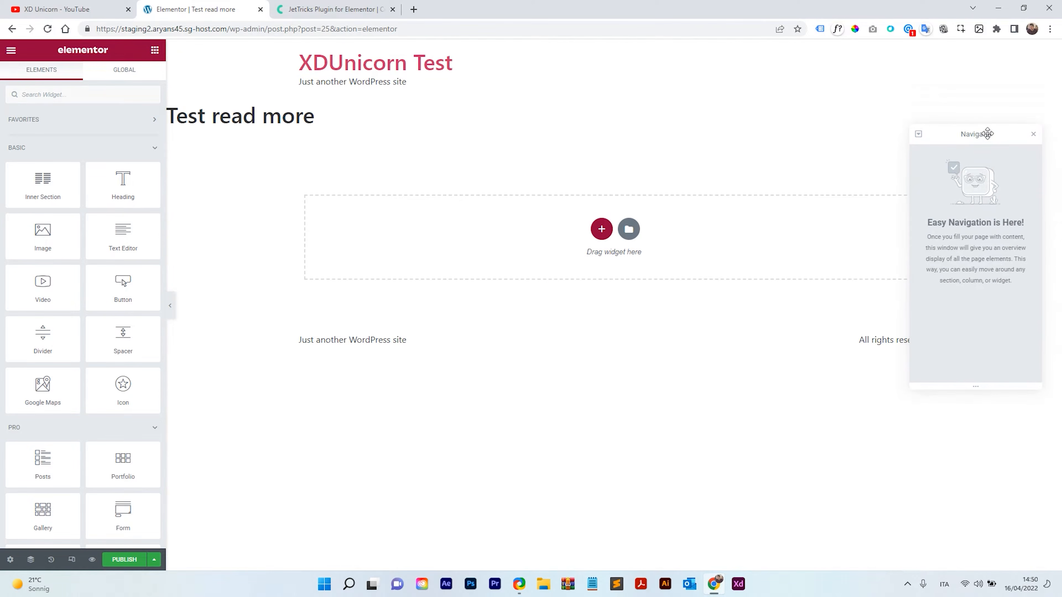
{"action": "left_click", "coordinate": [1032, 136]}
{"action": "right_click", "coordinate": [799, 202]}
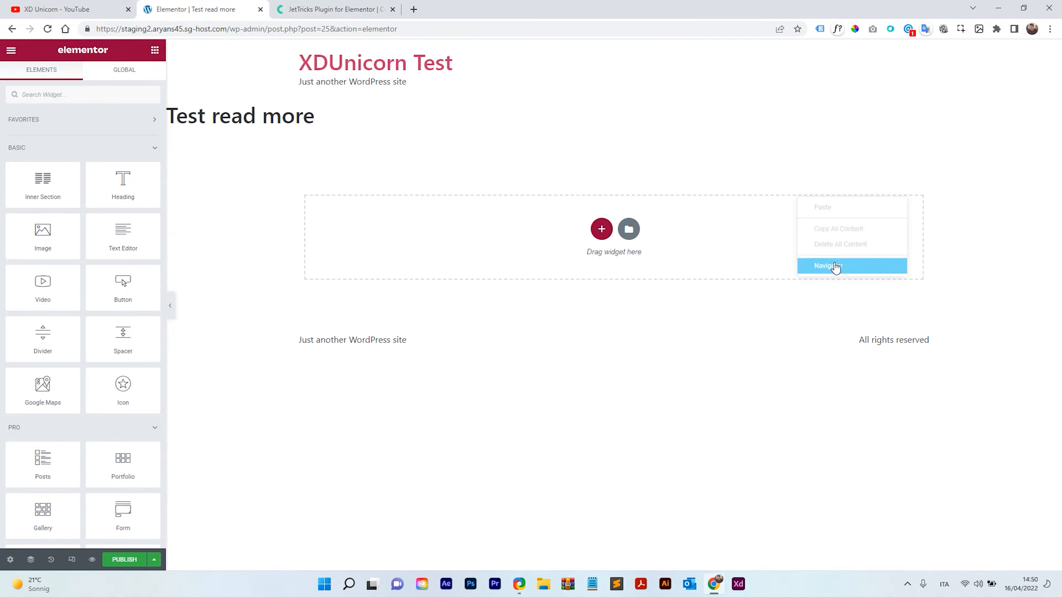
{"action": "right_click", "coordinate": [753, 237]}
{"action": "left_click", "coordinate": [782, 306]}
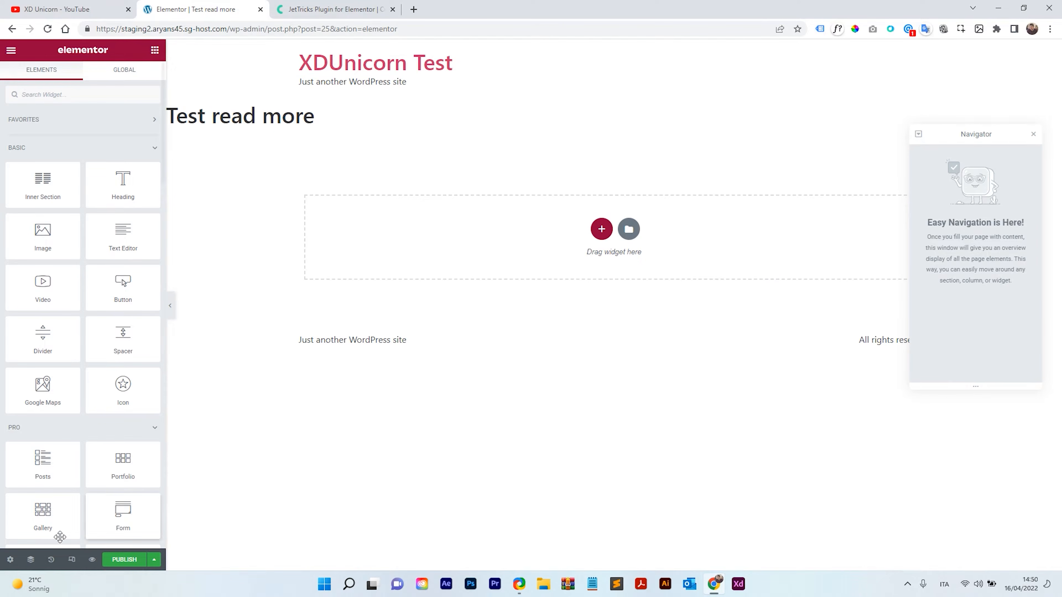
Turn on Hide Title in the page settings.
{"action": "left_click", "coordinate": [10, 559]}
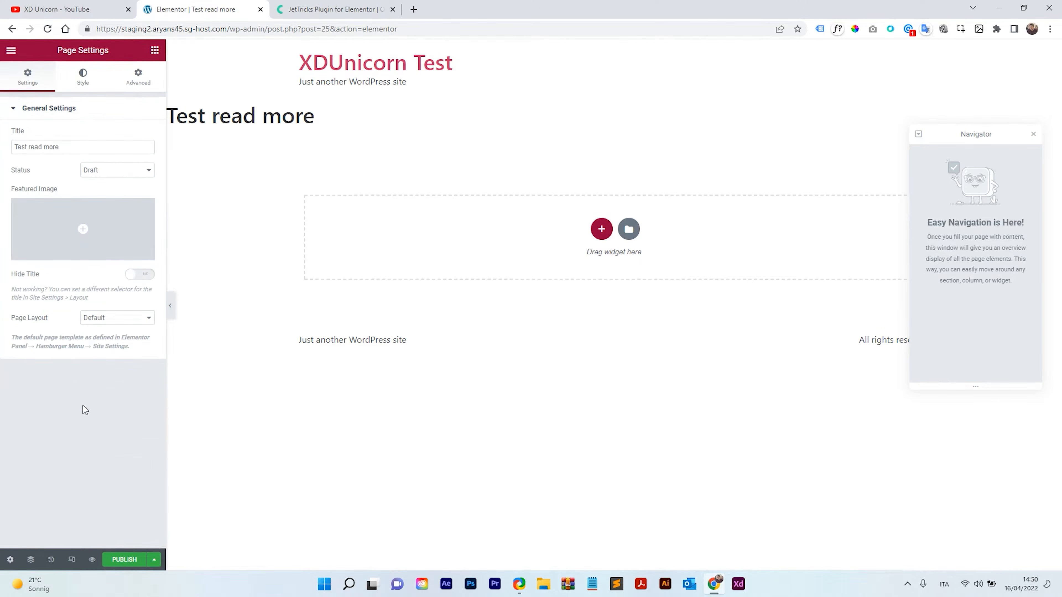
{"action": "left_click", "coordinate": [139, 274]}
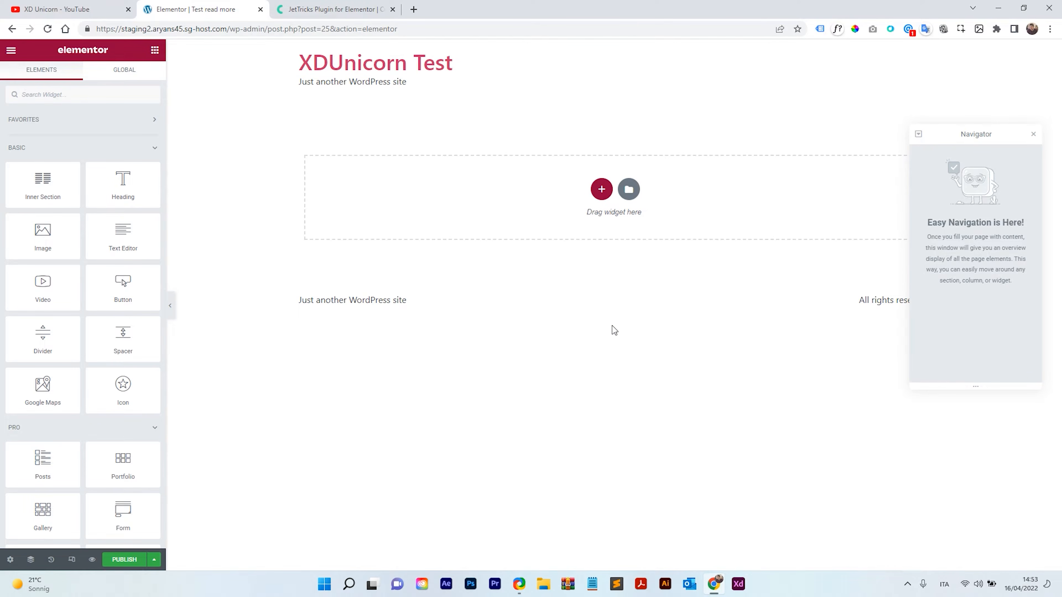
Add a one-column section and place an Inner Section widget inside it.
{"action": "left_click", "coordinate": [602, 190]}
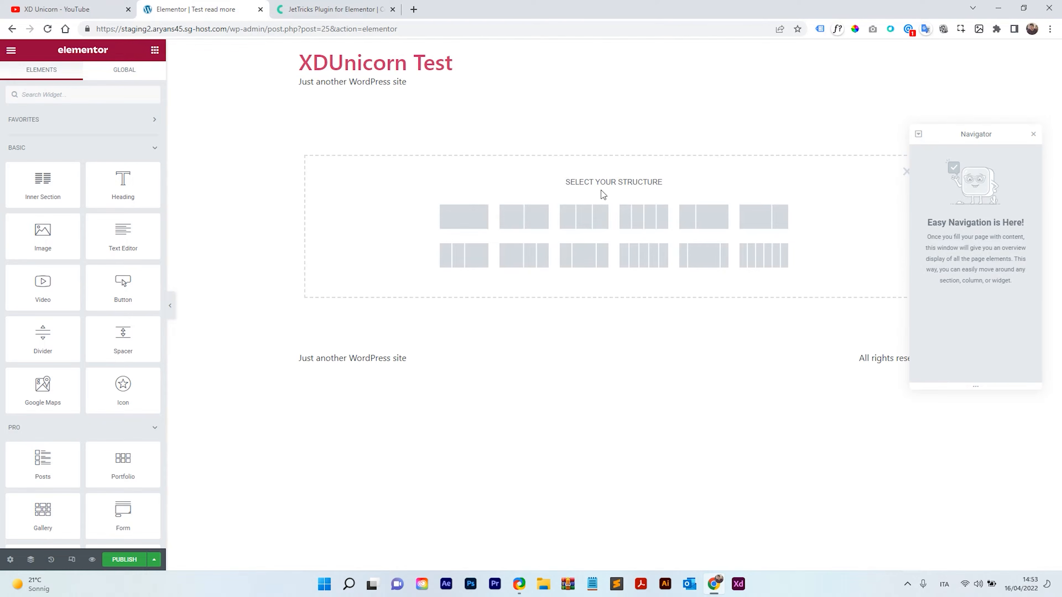
{"action": "left_click", "coordinate": [467, 224]}
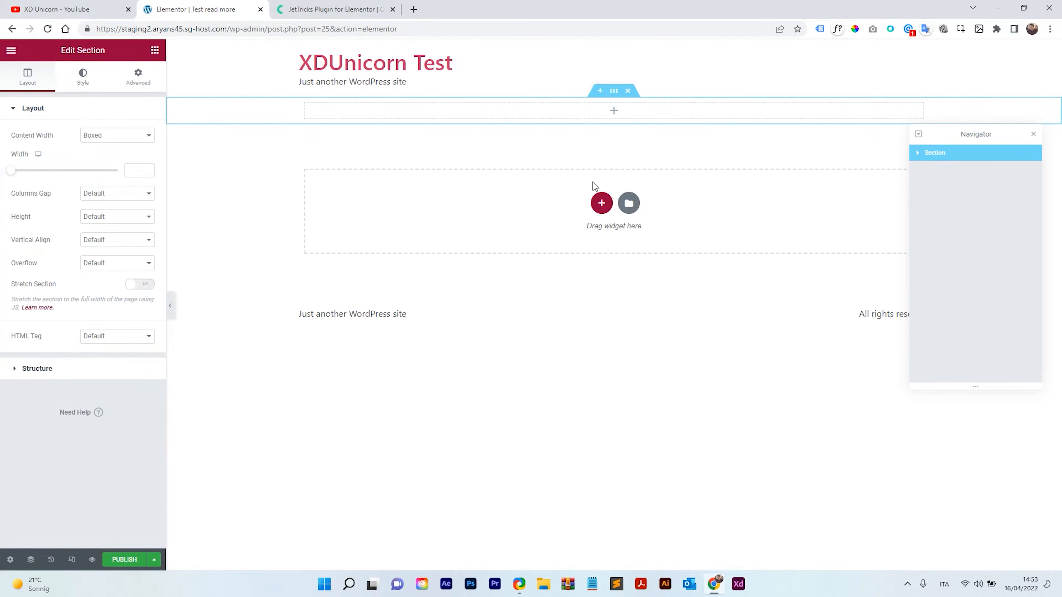
{"action": "left_click", "coordinate": [614, 113]}
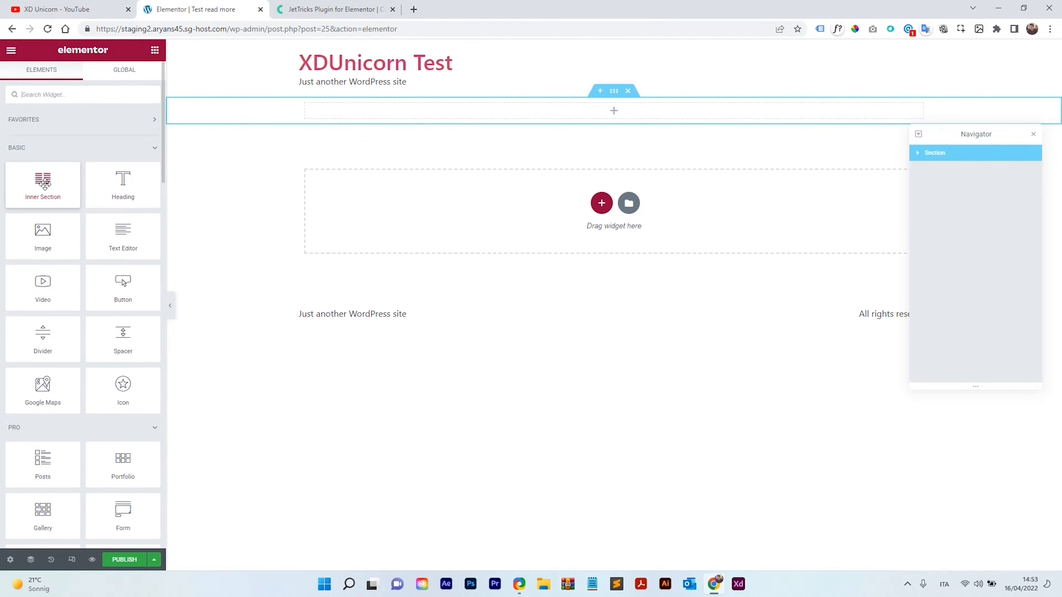
{"action": "left_click_drag", "start_coordinate": [41, 182], "coordinate": [476, 110]}
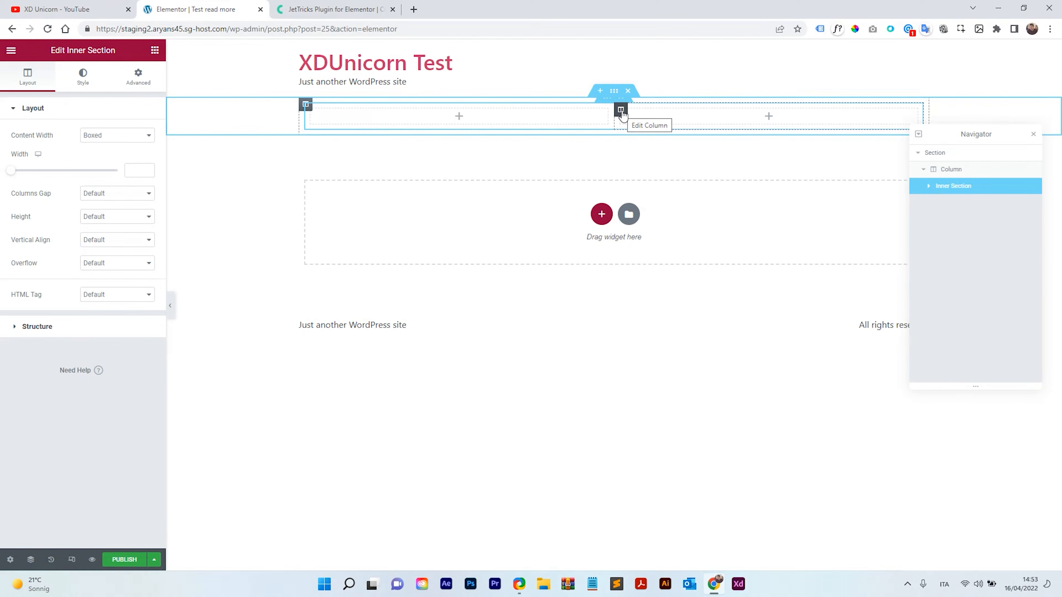
Delete the inner section's right column.
{"action": "right_click", "coordinate": [621, 112]}
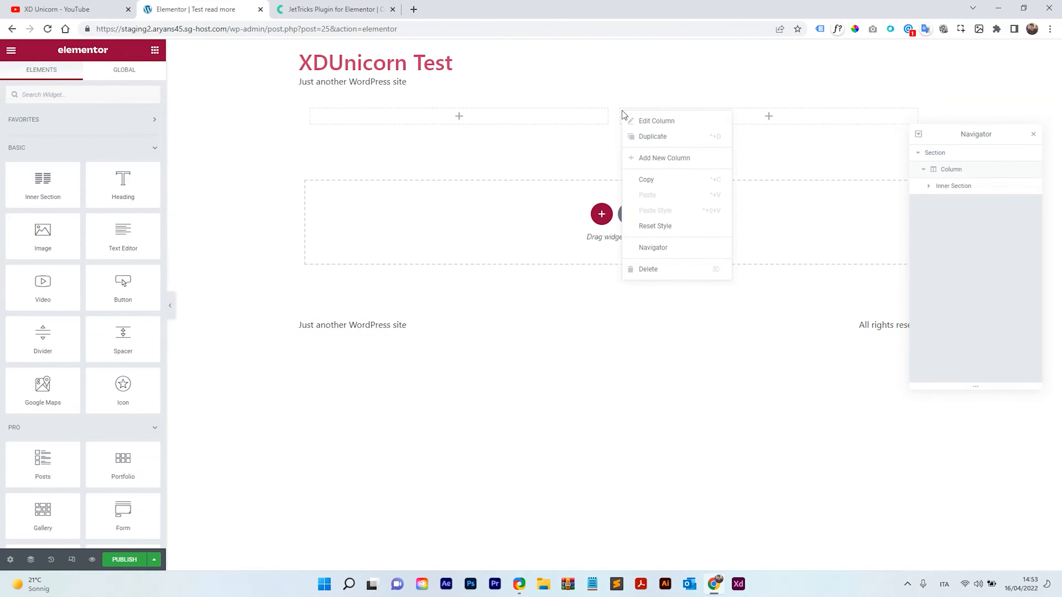
{"action": "left_click", "coordinate": [669, 270]}
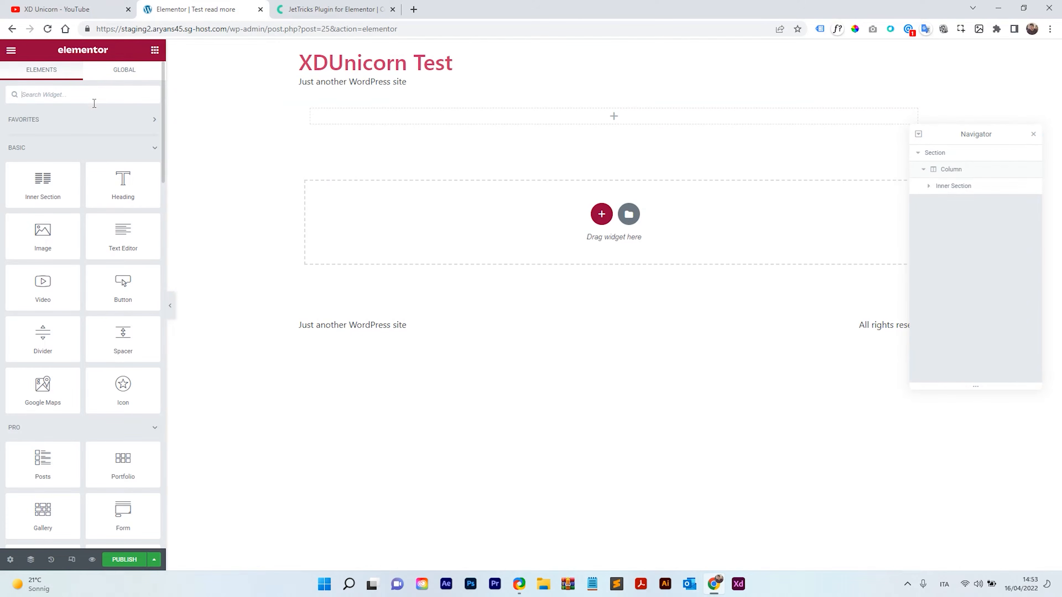
Add Image, Heading and Text Editor widgets stacked in the inner section's column.
{"action": "left_click_drag", "start_coordinate": [58, 240], "coordinate": [571, 112]}
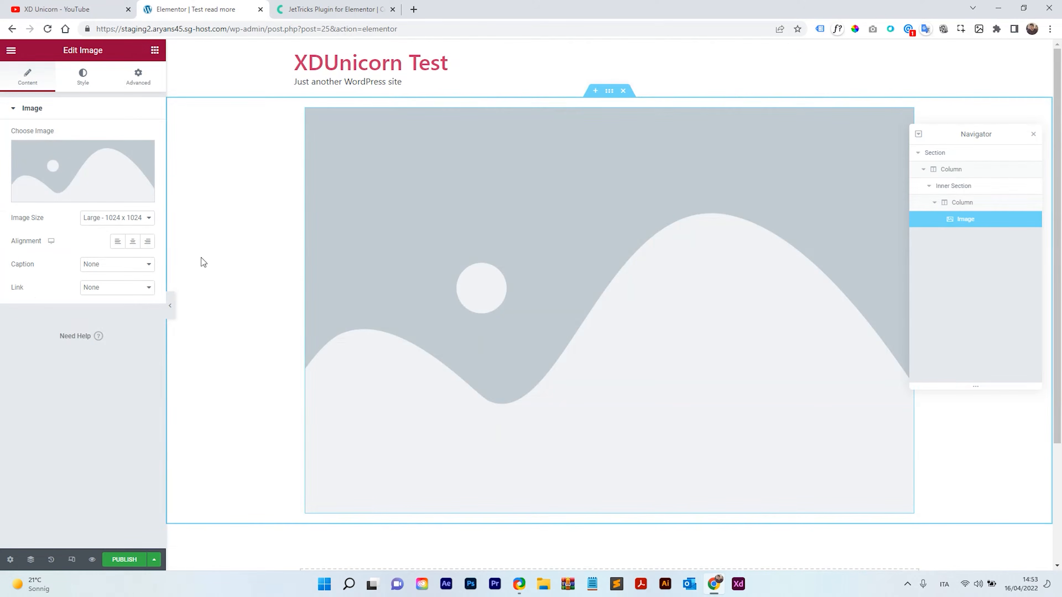
{"action": "left_click", "coordinate": [155, 51]}
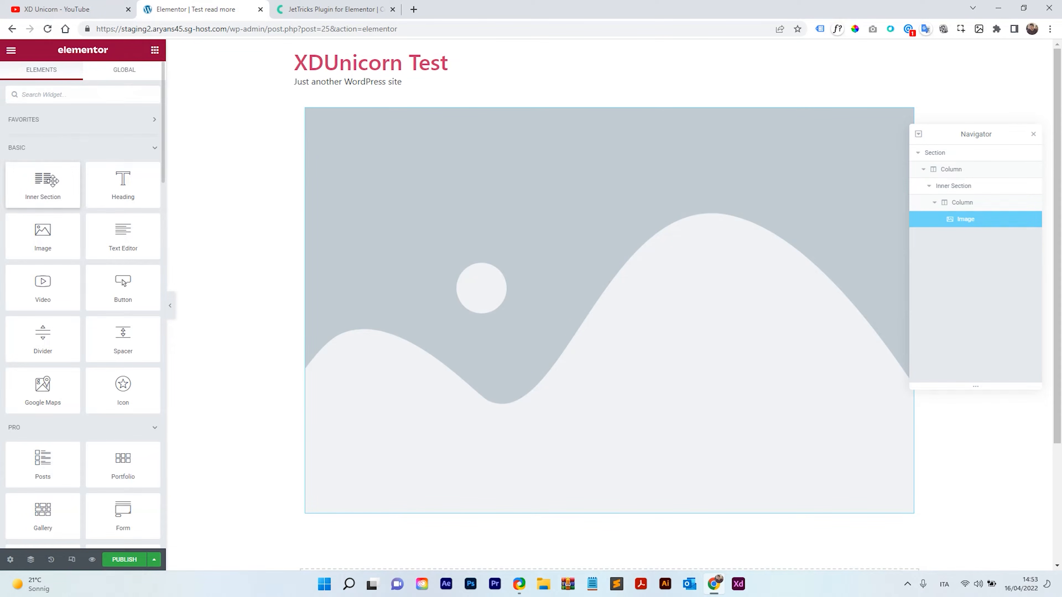
{"action": "left_click_drag", "start_coordinate": [123, 185], "coordinate": [530, 399]}
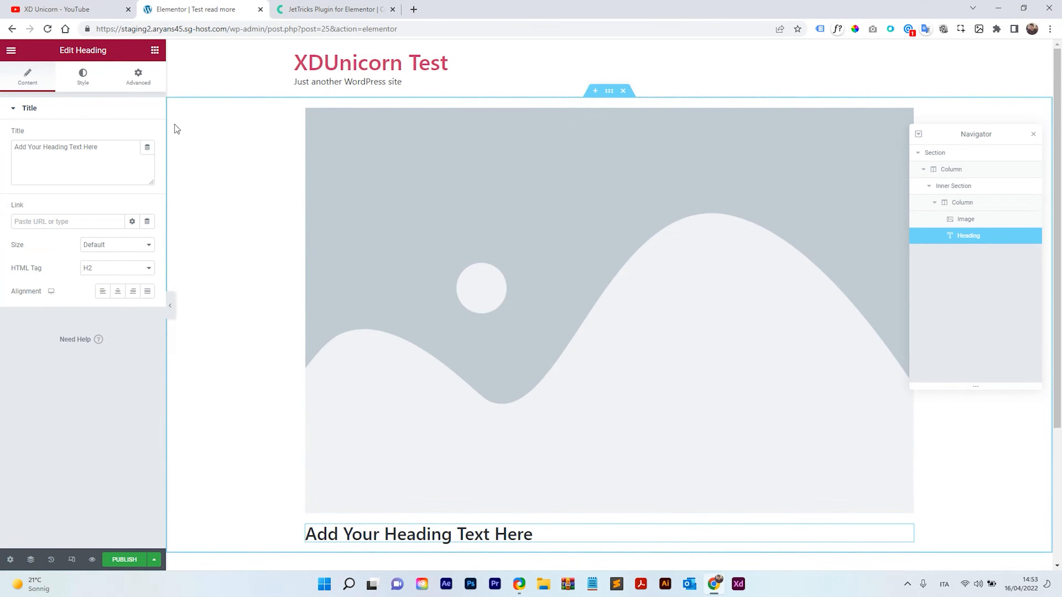
{"action": "left_click", "coordinate": [155, 51]}
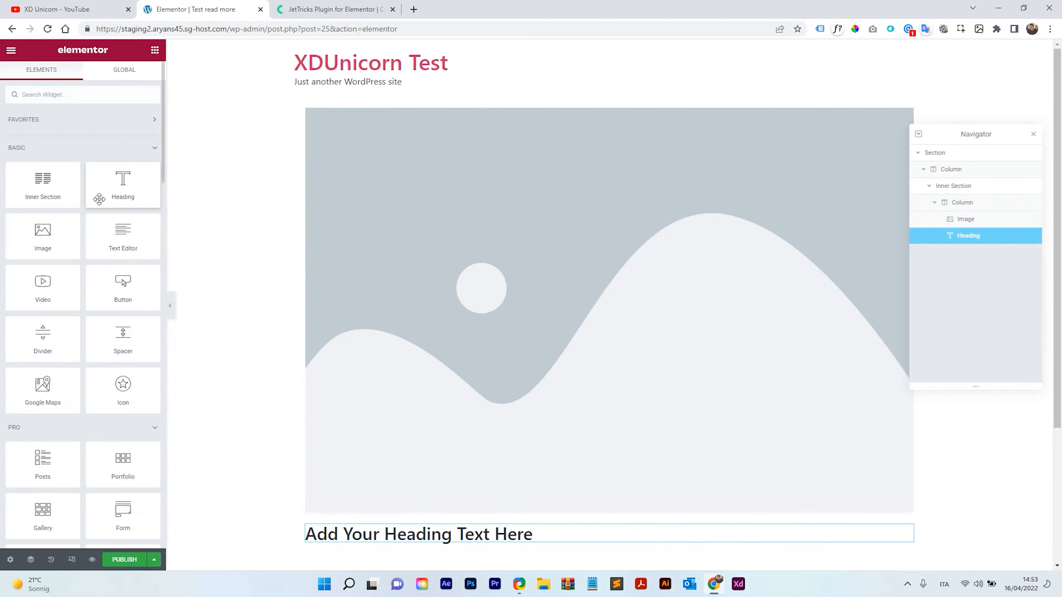
{"action": "left_click_drag", "start_coordinate": [122, 234], "coordinate": [541, 536]}
Add a Button widget below the text editor.
{"action": "scroll", "coordinate": [512, 394], "scroll_direction": "down", "scroll_amount": 3}
{"action": "scroll", "coordinate": [510, 380], "scroll_direction": "down", "scroll_amount": 1}
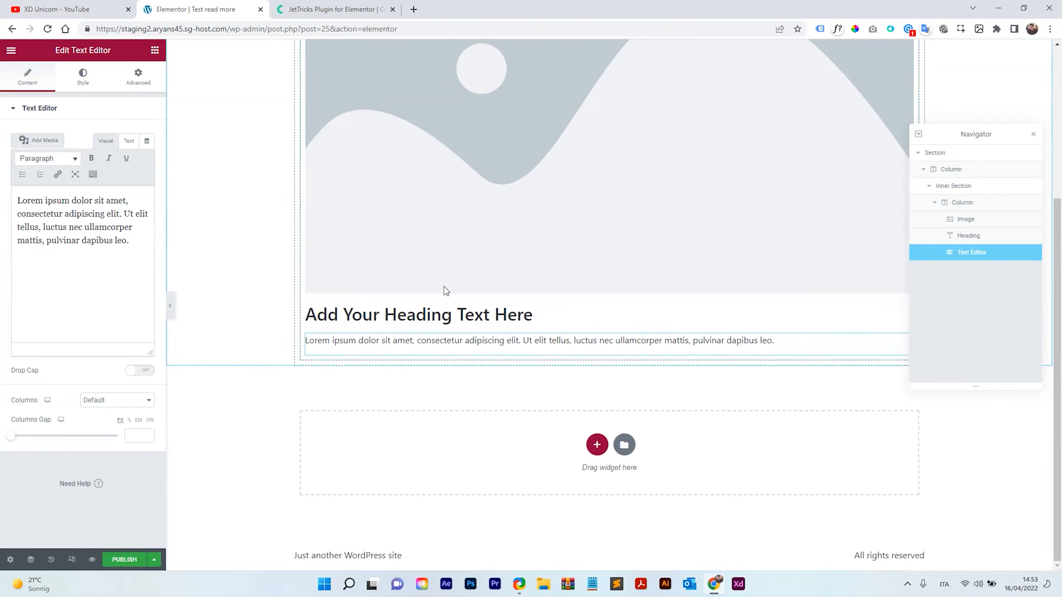
{"action": "left_click", "coordinate": [155, 50]}
{"action": "left_click_drag", "start_coordinate": [122, 284], "coordinate": [424, 348]}
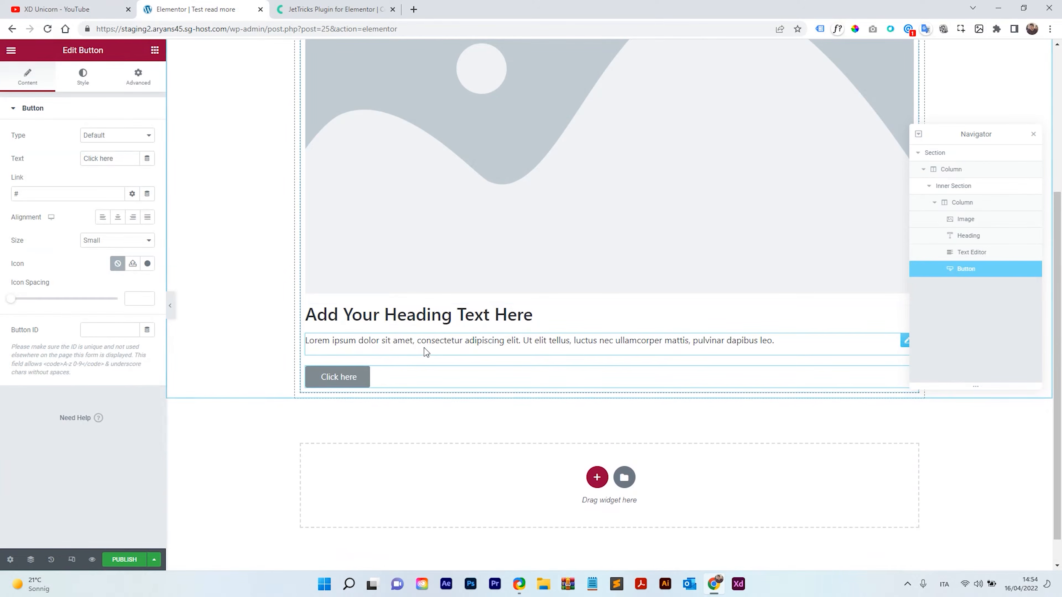
Set the button text to PDF DOWNLOAD.
{"action": "triple_click", "coordinate": [125, 161]}
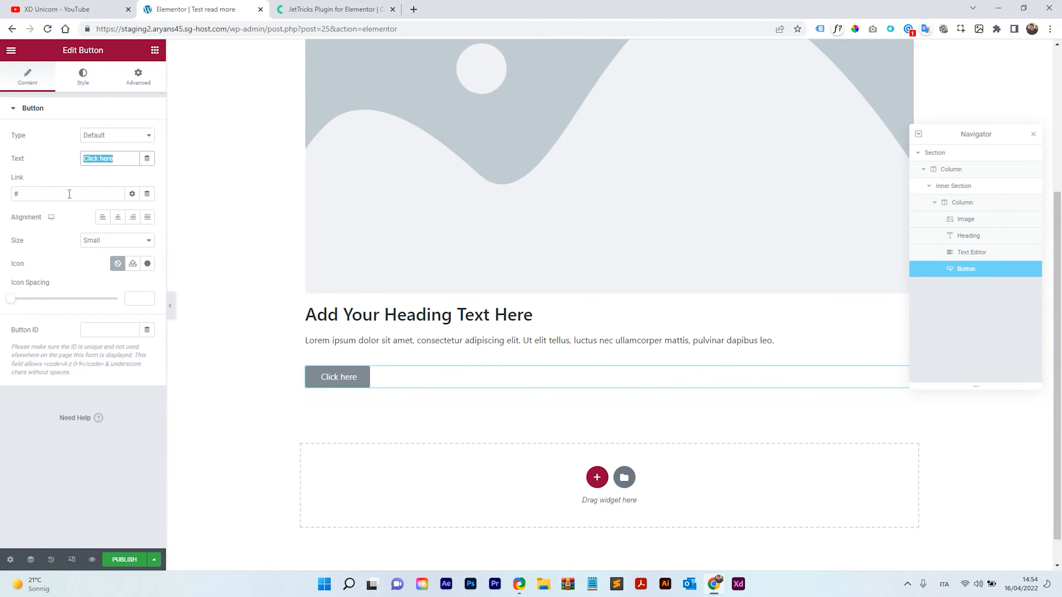
{"action": "type", "text": "PDF DOW"}
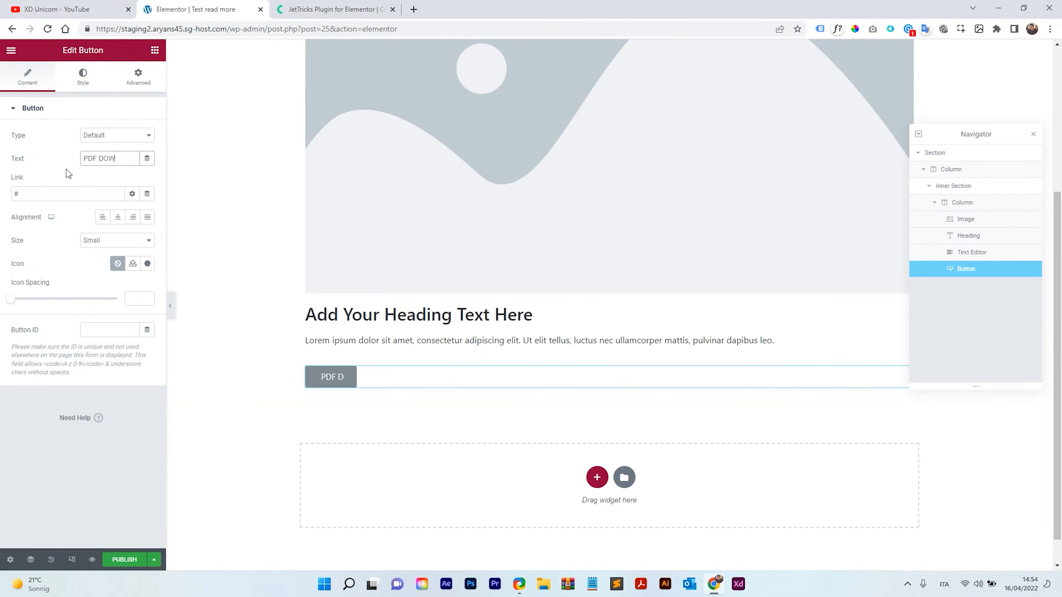
{"action": "type", "text": "NLOAD"}
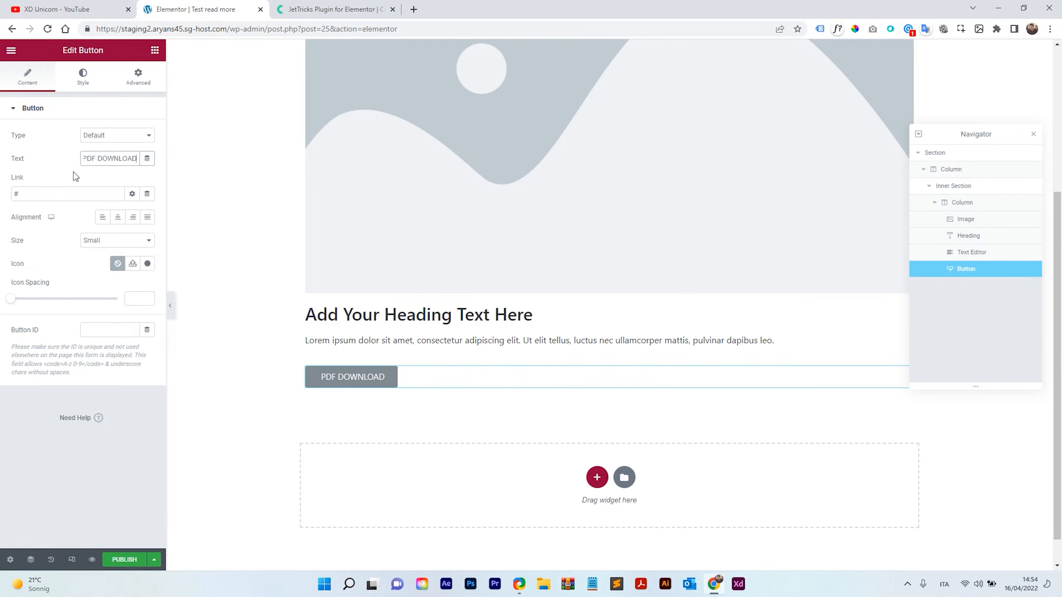
Set the button alignment to justified so it spans the full width.
{"action": "left_click", "coordinate": [41, 193]}
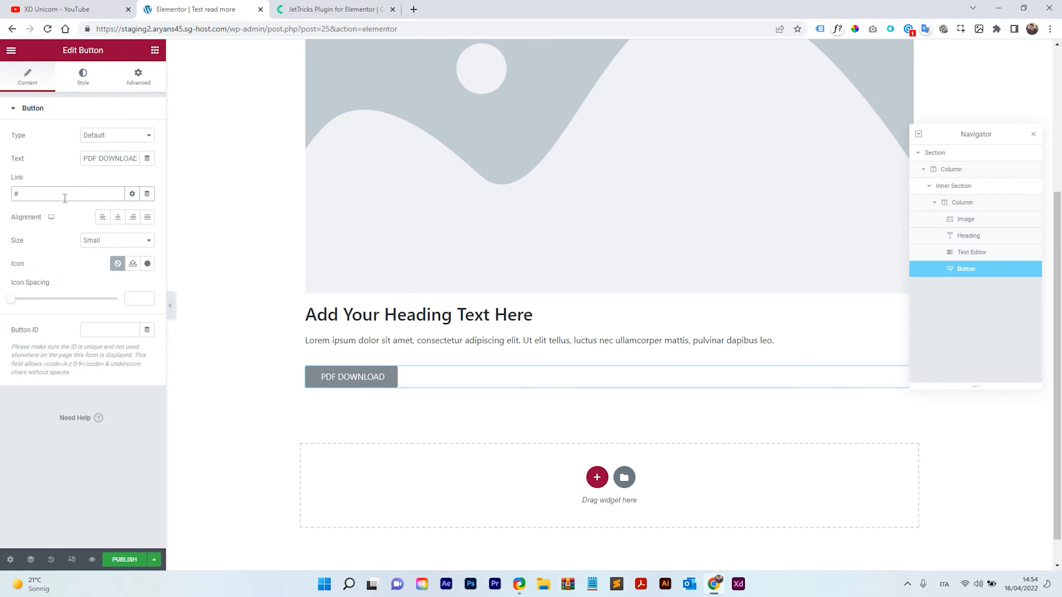
{"action": "left_click", "coordinate": [107, 243]}
{"action": "left_click", "coordinate": [108, 243]}
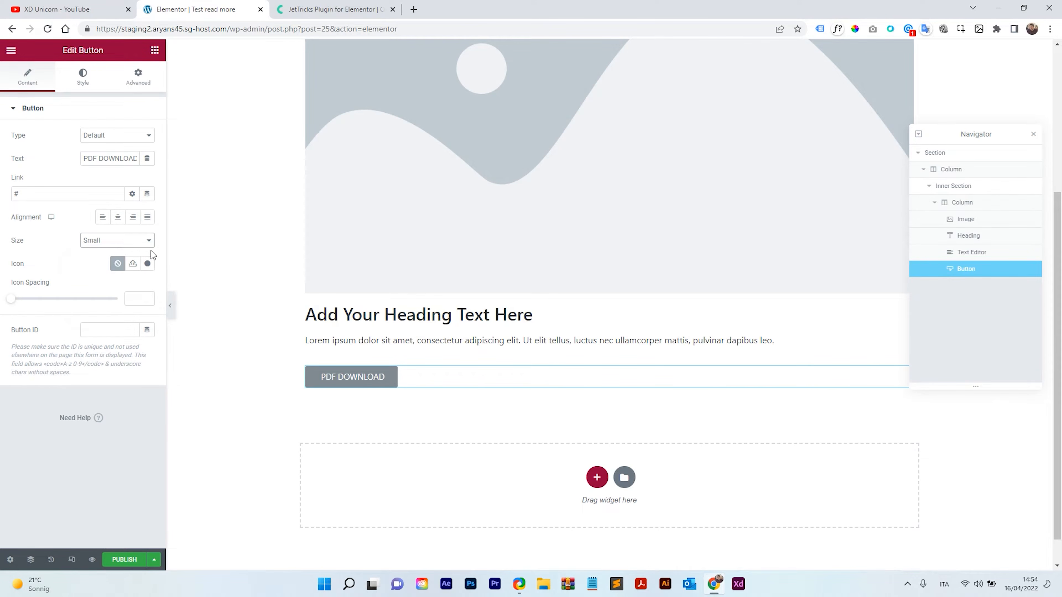
{"action": "left_click", "coordinate": [148, 217]}
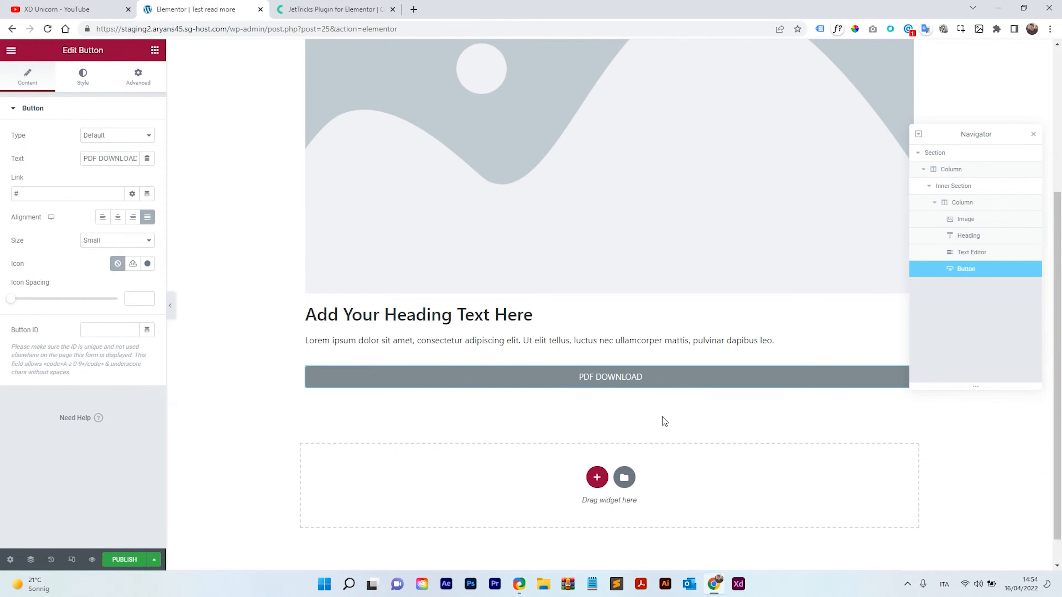
Duplicate the inner section's column twice to create three identical product columns side by side.
{"action": "scroll", "coordinate": [769, 439], "scroll_direction": "up", "scroll_amount": 3}
{"action": "scroll", "coordinate": [760, 409], "scroll_direction": "up", "scroll_amount": 3}
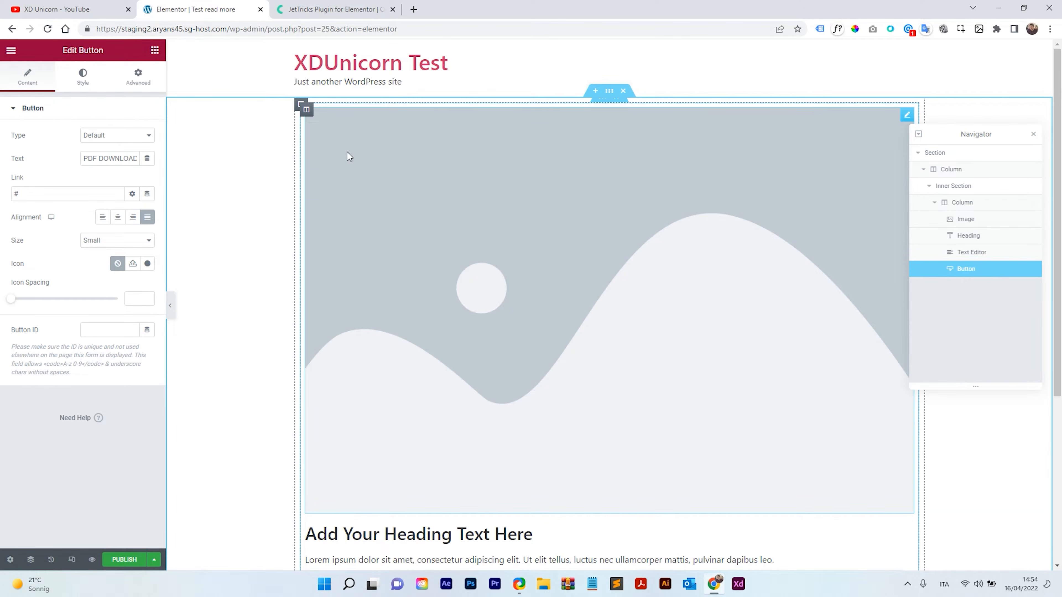
{"action": "scroll", "coordinate": [493, 376], "scroll_direction": "down", "scroll_amount": 3}
{"action": "scroll", "coordinate": [494, 373], "scroll_direction": "up", "scroll_amount": 3}
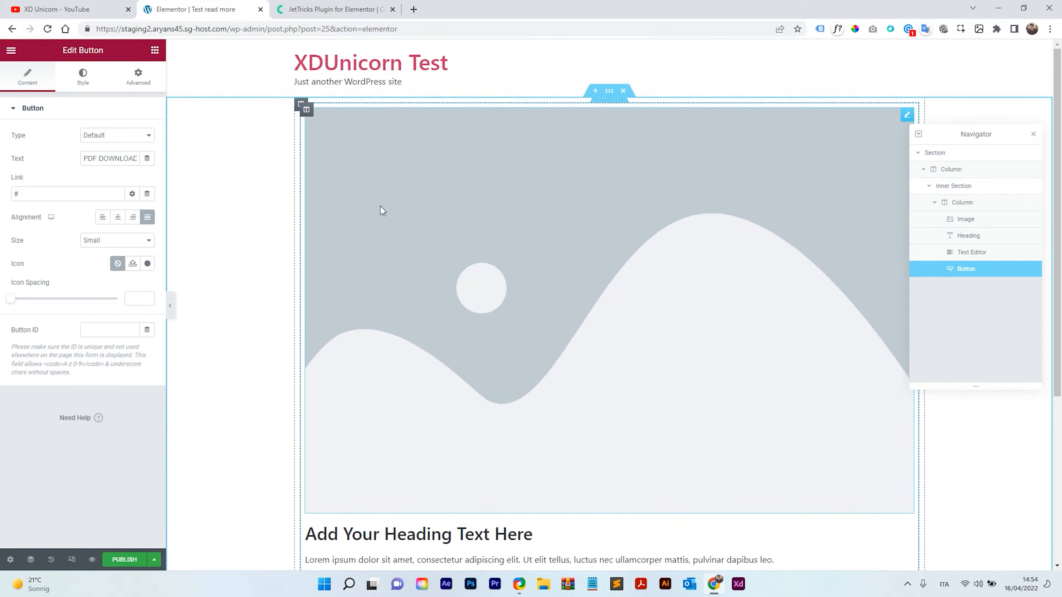
{"action": "right_click", "coordinate": [308, 112]}
{"action": "left_click", "coordinate": [342, 140]}
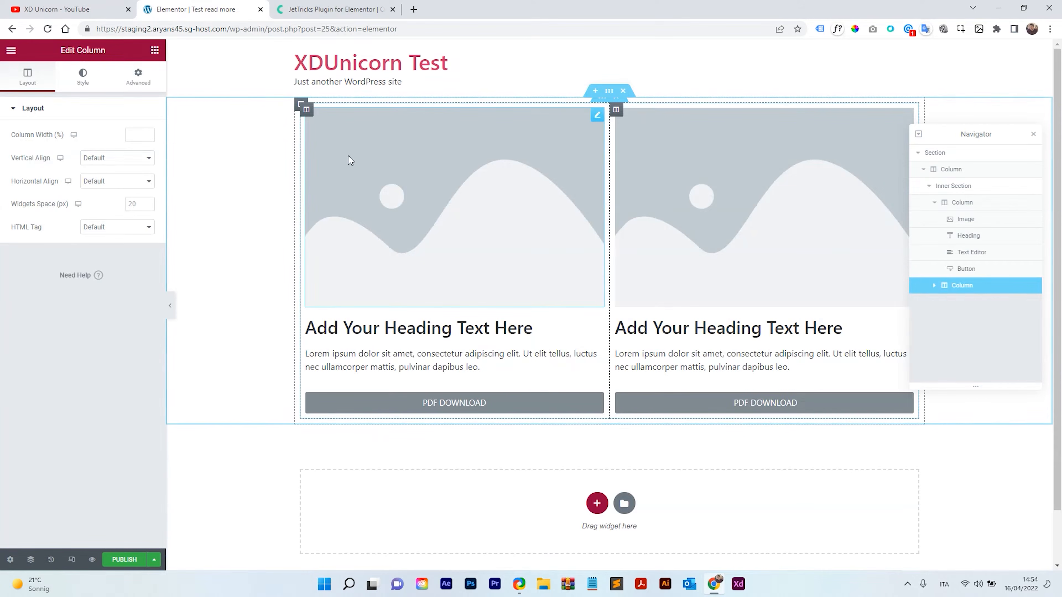
{"action": "right_click", "coordinate": [616, 111]}
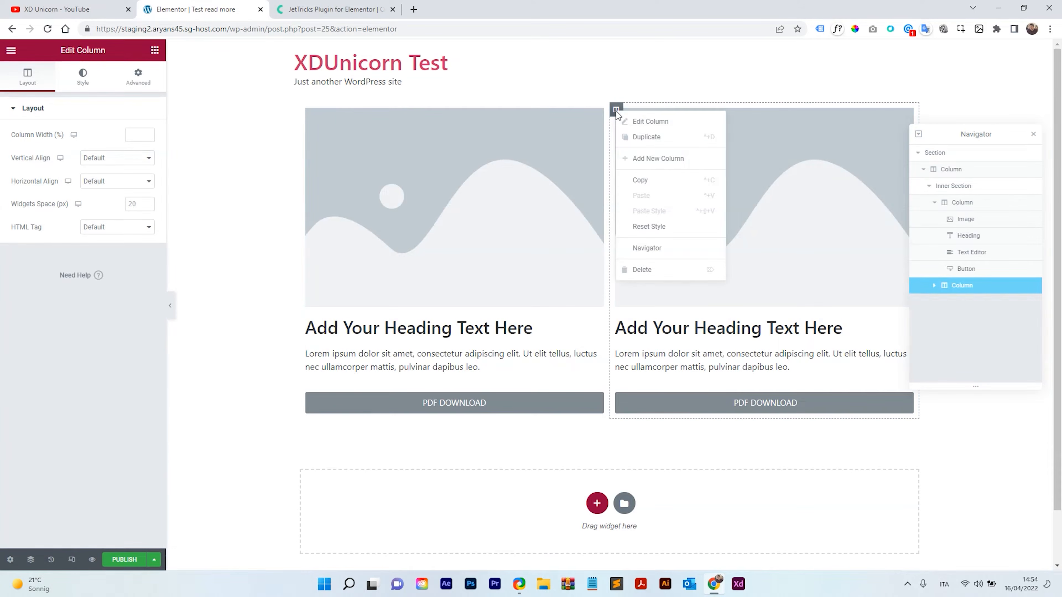
{"action": "left_click", "coordinate": [646, 138]}
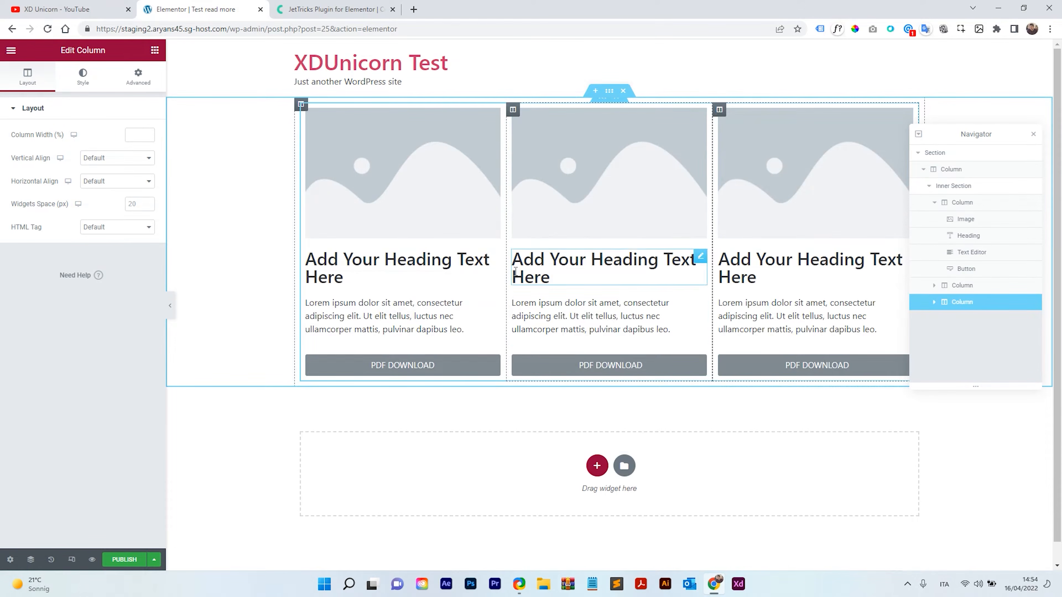
Rename the first column's heading to Product 1.
{"action": "left_click", "coordinate": [358, 272]}
{"action": "left_click_drag", "start_coordinate": [359, 274], "coordinate": [309, 259]}
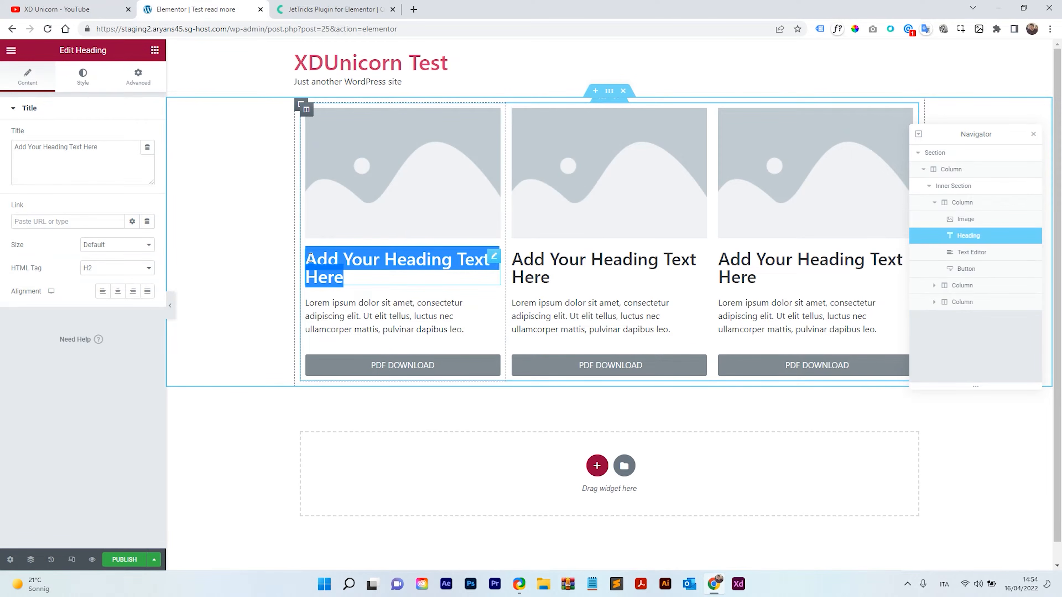
{"action": "type", "text": "Product 1"}
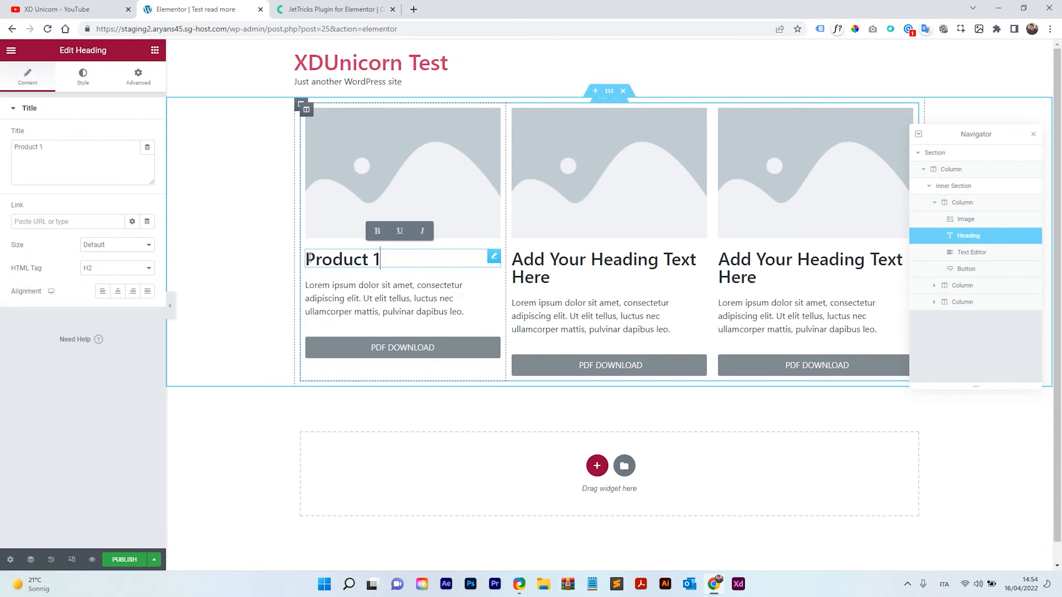
Rename the second and third columns' headings to Product 2 and Product 3.
{"action": "left_click", "coordinate": [552, 276]}
{"action": "left_click_drag", "start_coordinate": [552, 276], "coordinate": [517, 260]}
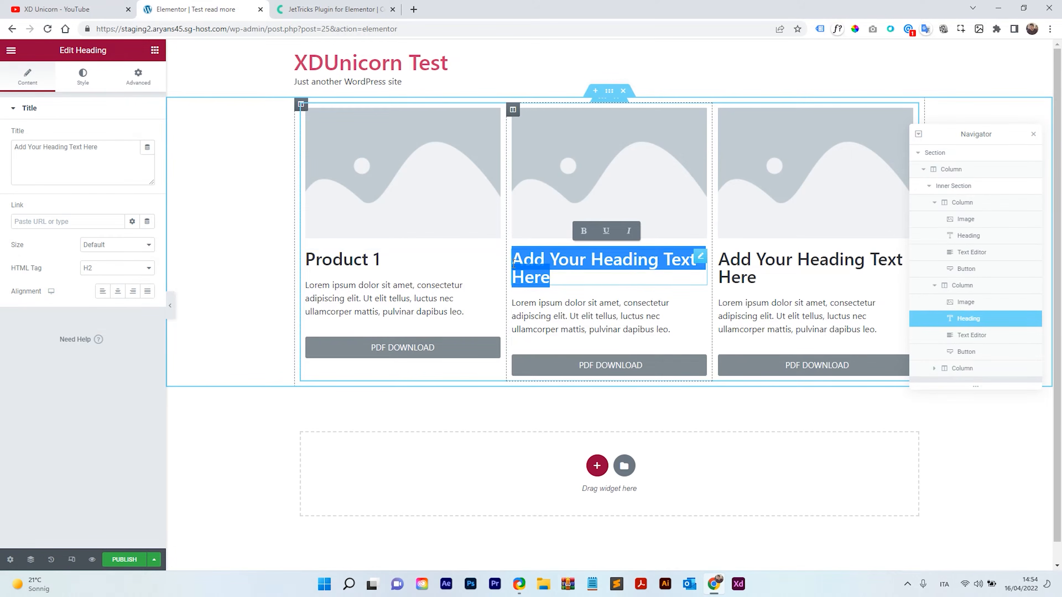
{"action": "type", "text": "Product 2"}
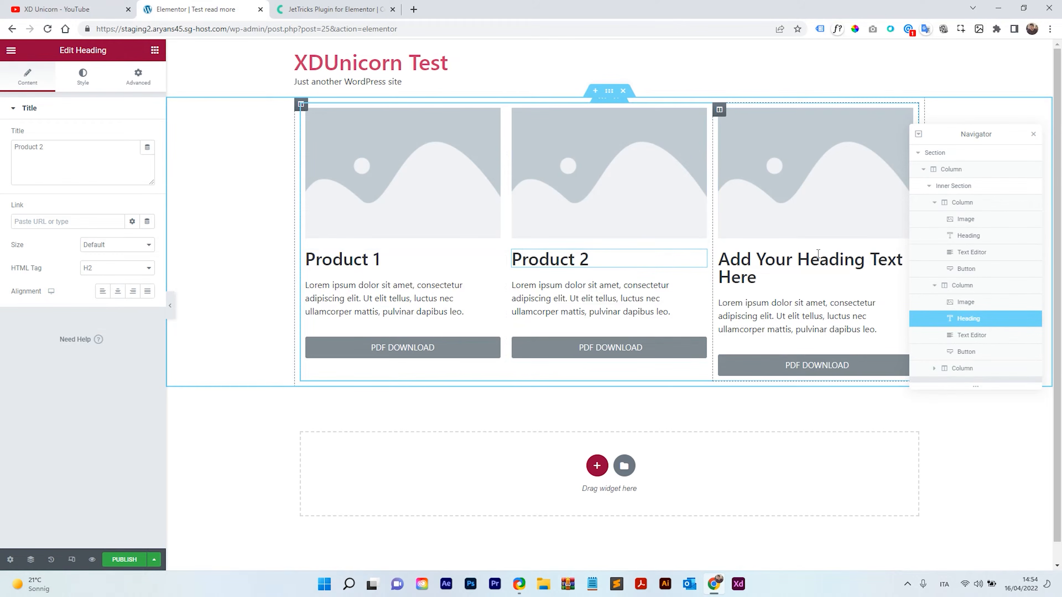
{"action": "left_click", "coordinate": [756, 277]}
{"action": "left_click_drag", "start_coordinate": [757, 277], "coordinate": [722, 261]}
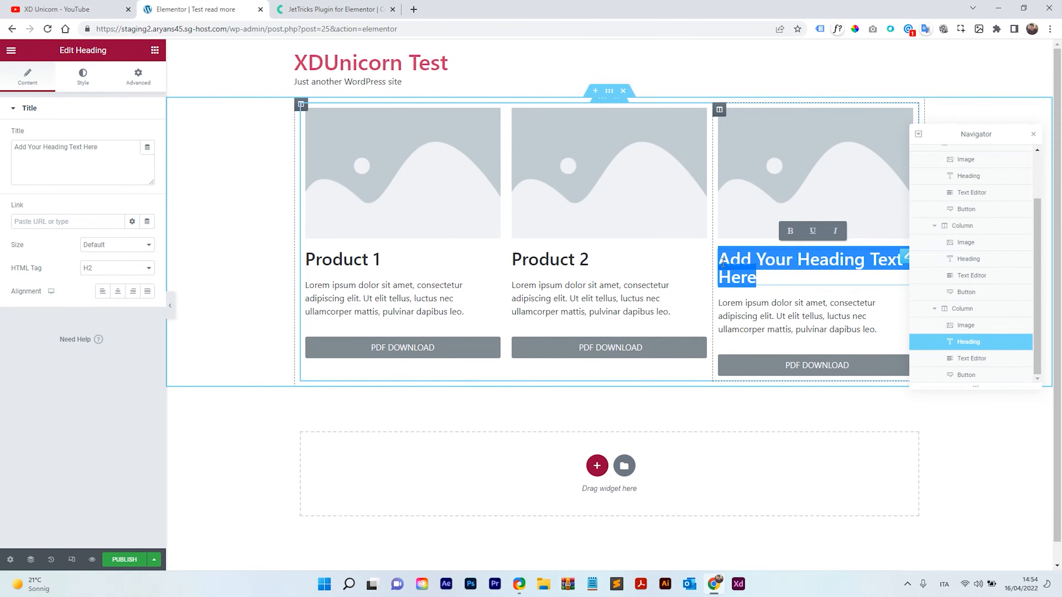
{"action": "type", "text": "Product"}
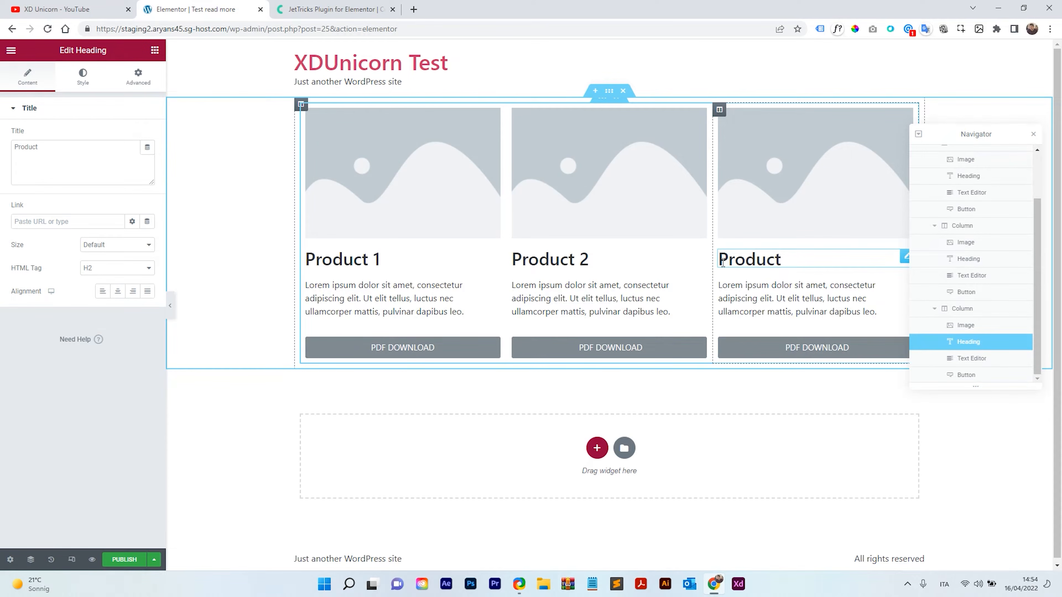
{"action": "type", "text": " 3"}
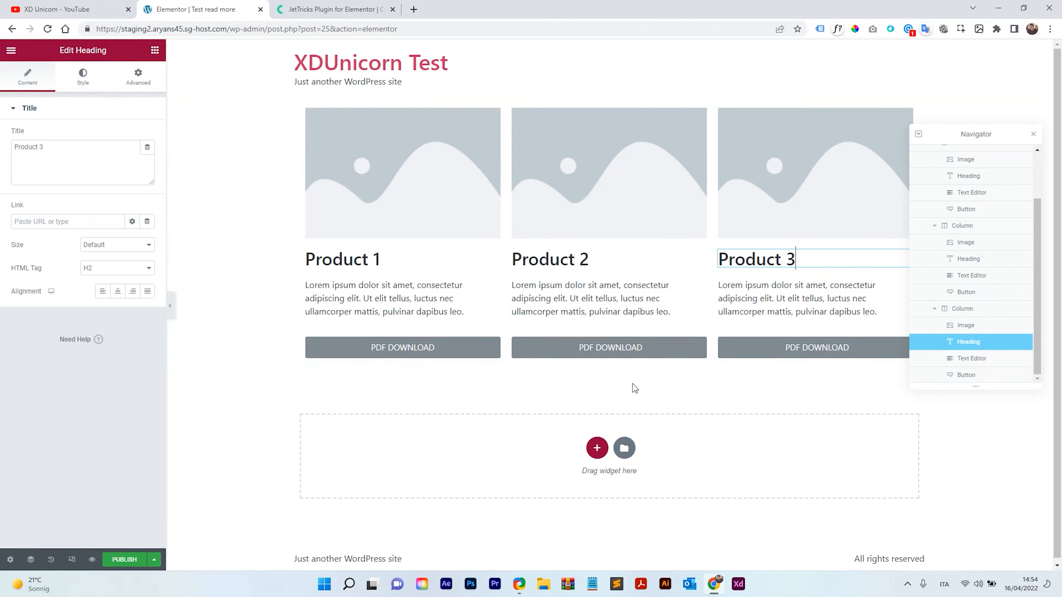
Select the inner section, collapse it in the Navigator, and duplicate it to create a second product row.
{"action": "right_click", "coordinate": [606, 106]}
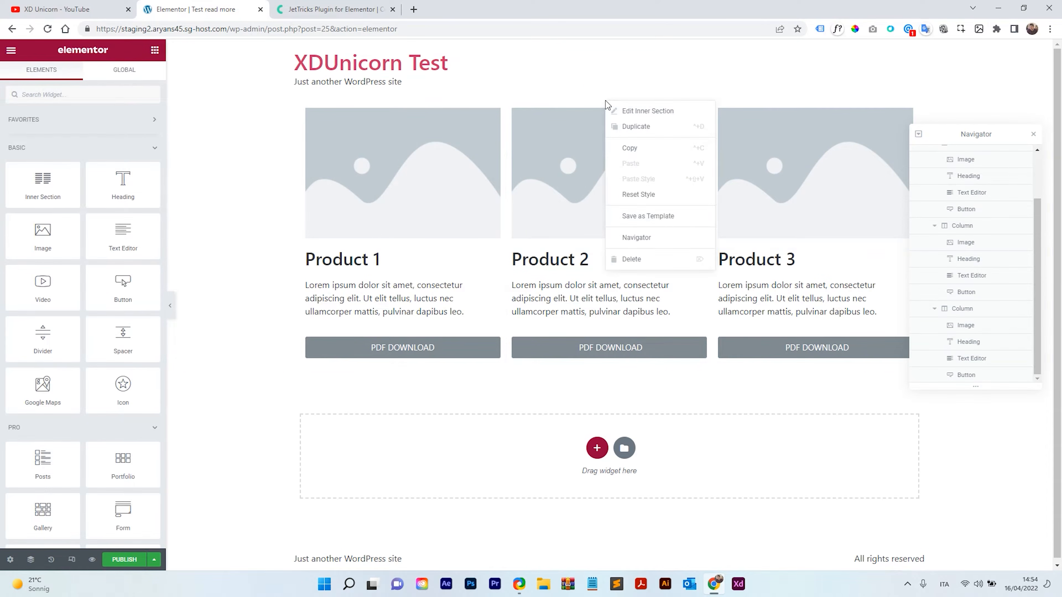
{"action": "left_click", "coordinate": [579, 130]}
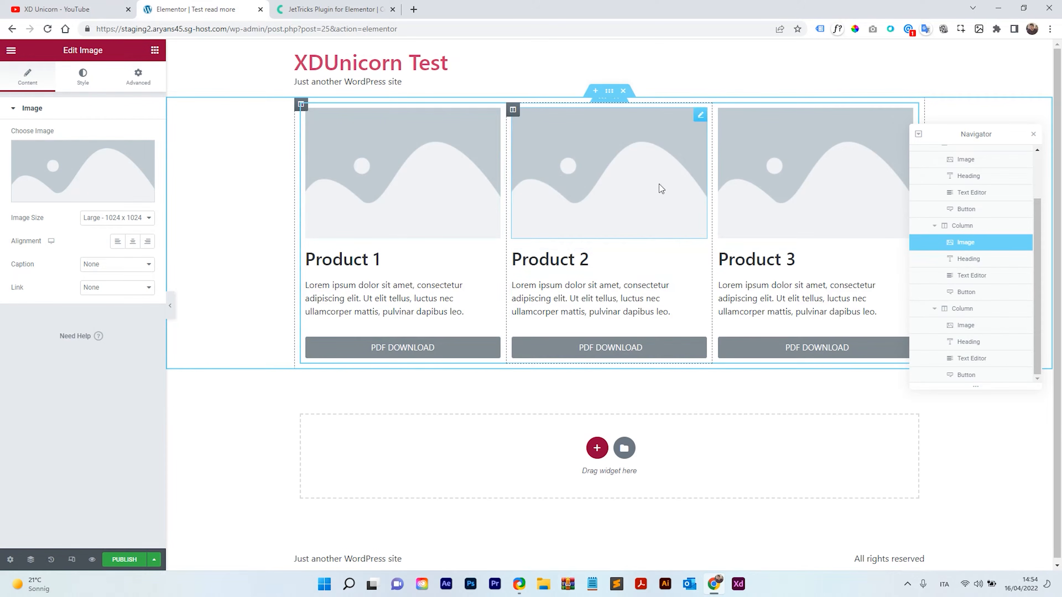
{"action": "left_click", "coordinate": [604, 103]}
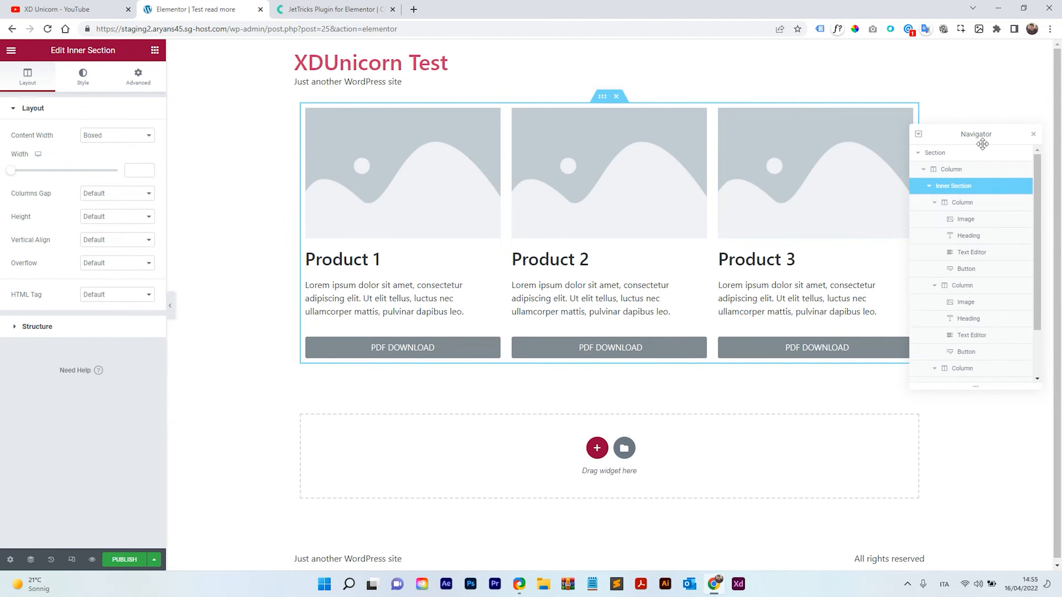
{"action": "left_click", "coordinate": [932, 189]}
{"action": "left_click", "coordinate": [931, 190]}
{"action": "left_click", "coordinate": [932, 189]}
{"action": "left_click", "coordinate": [931, 188]}
{"action": "left_click", "coordinate": [931, 188]}
{"action": "left_click", "coordinate": [931, 188]}
{"action": "left_click", "coordinate": [931, 188]}
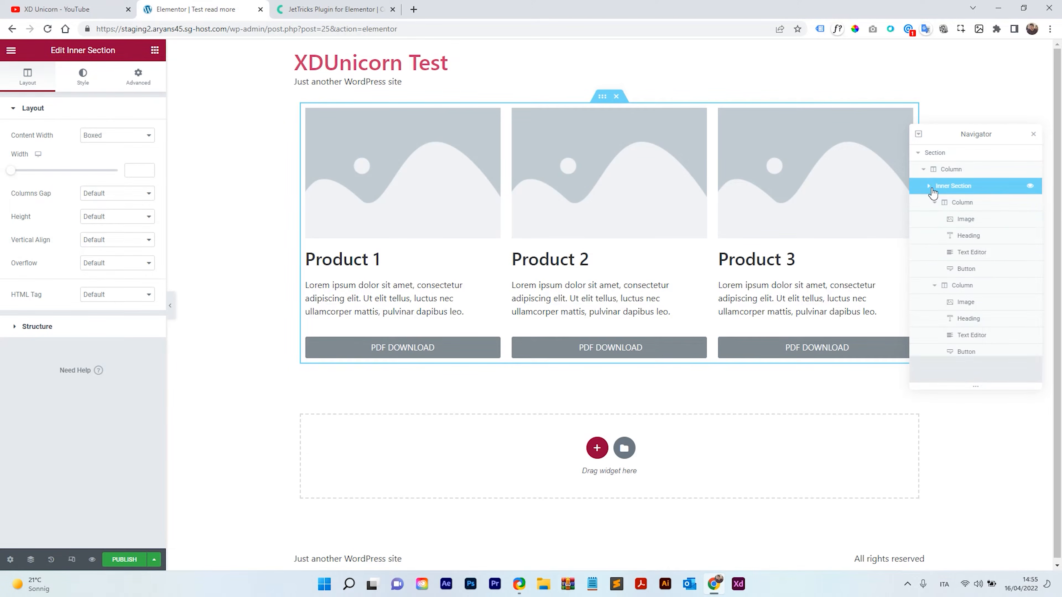
{"action": "left_click", "coordinate": [930, 188]}
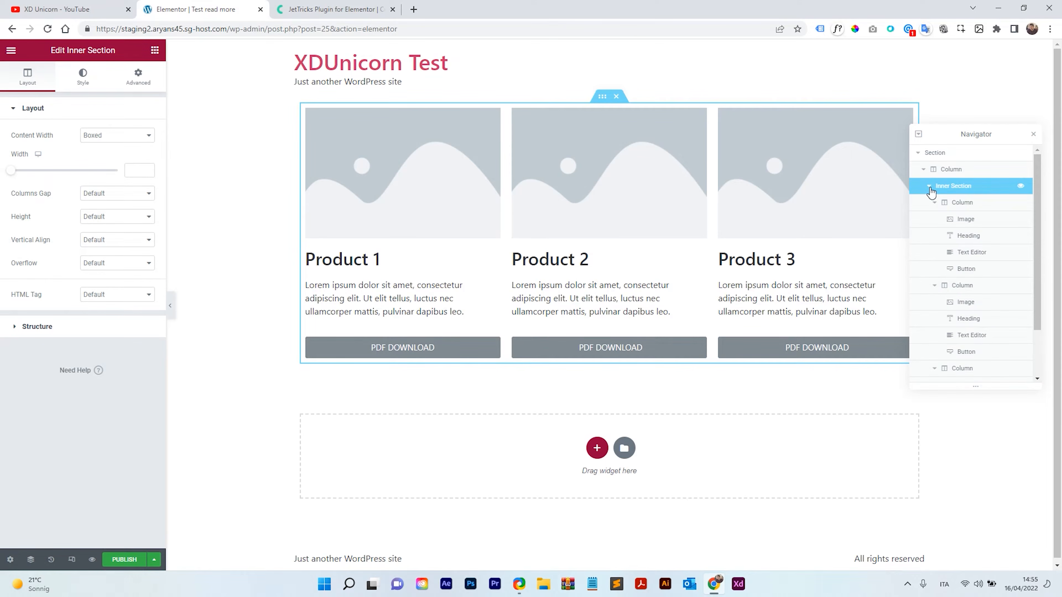
{"action": "left_click", "coordinate": [929, 190]}
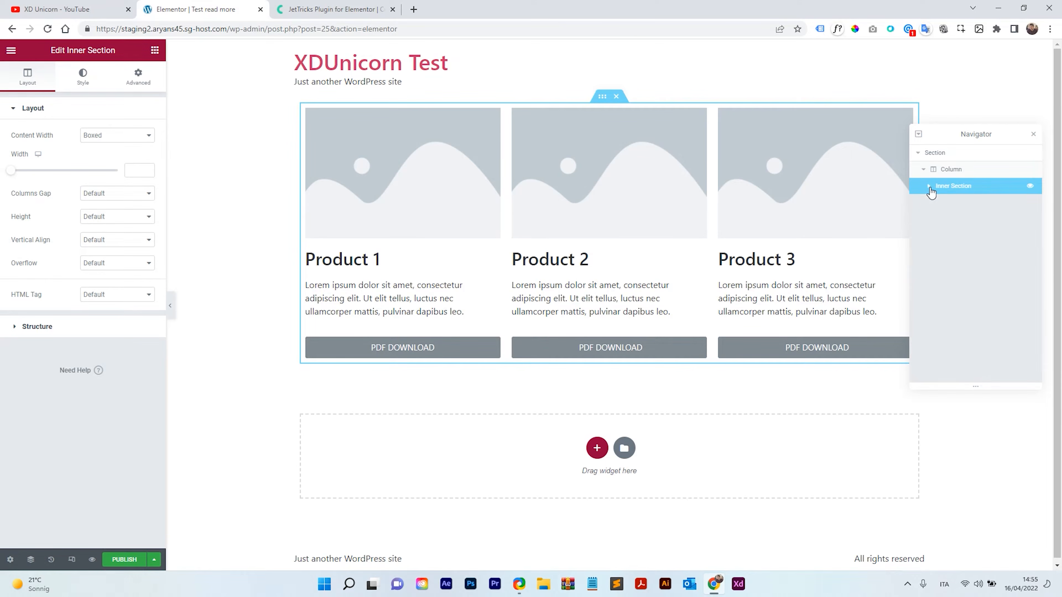
{"action": "right_click", "coordinate": [952, 192]}
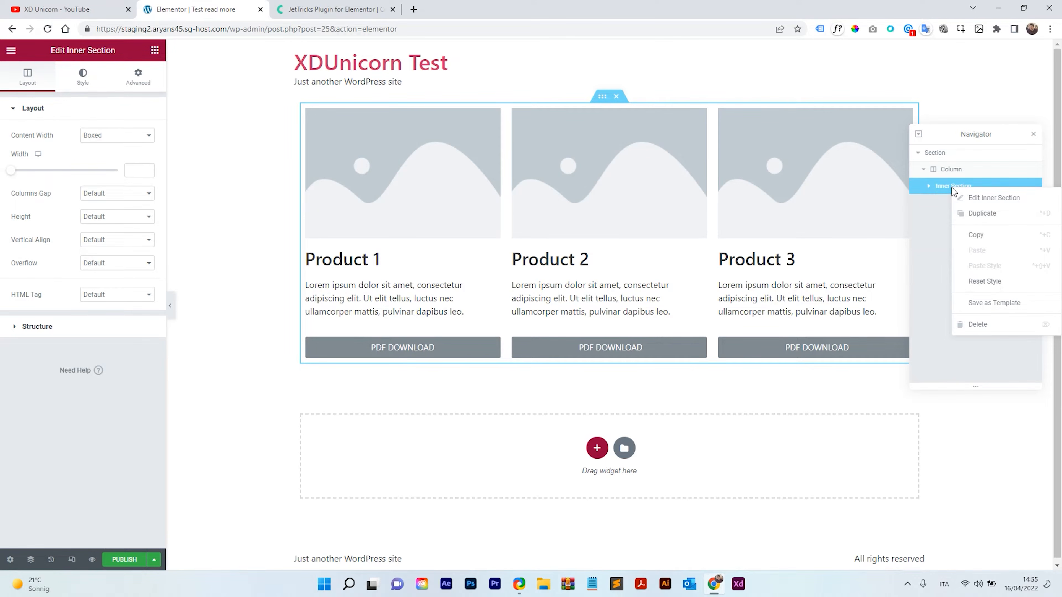
{"action": "left_click", "coordinate": [985, 214]}
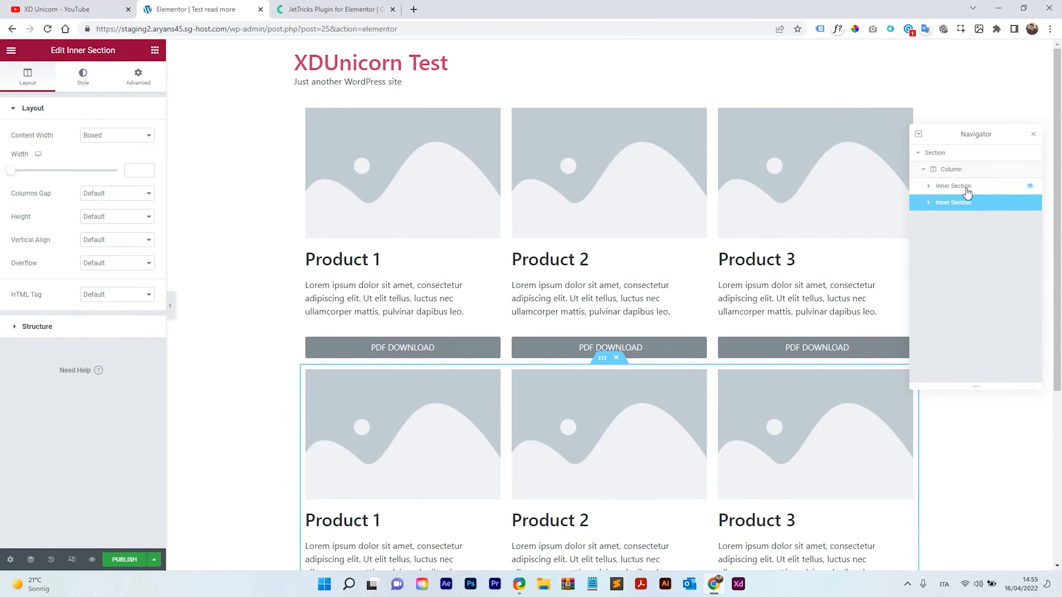
Rename the two inner sections in the Navigator to Inner Section 1 and Inner Section 2.
{"action": "left_click", "coordinate": [957, 188]}
{"action": "left_click", "coordinate": [957, 203]}
{"action": "double_click", "coordinate": [957, 188]}
{"action": "type", "text": "1"}
{"action": "left_click", "coordinate": [974, 203]}
{"action": "double_click", "coordinate": [975, 204]}
{"action": "left_click", "coordinate": [974, 204]}
{"action": "type", "text": "2"}
{"action": "left_click", "coordinate": [996, 192]}
{"action": "left_click", "coordinate": [995, 205]}
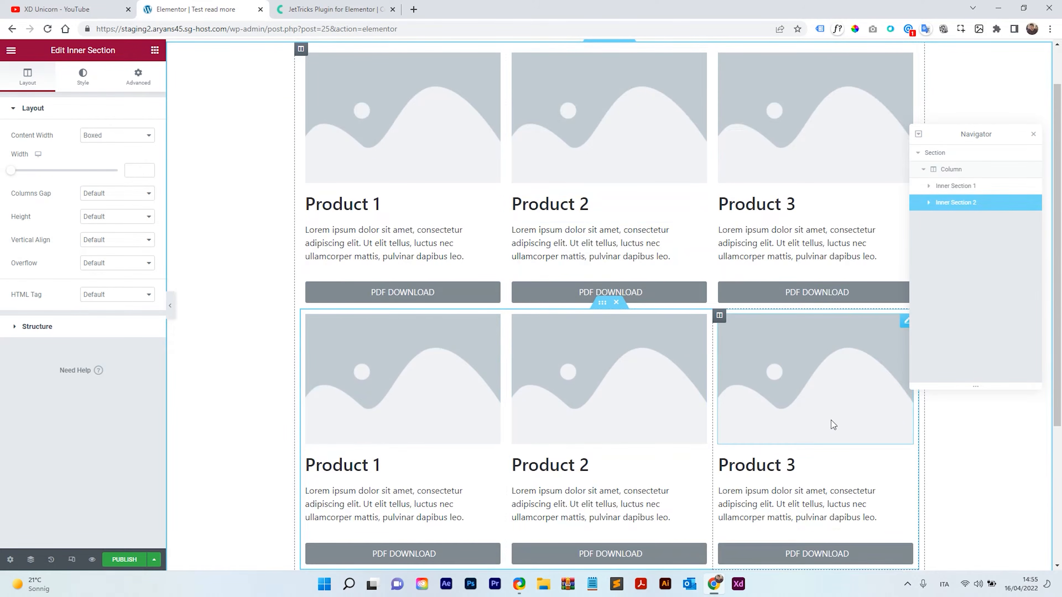
Search the widgets for read and place a Read More widget below the second product row.
{"action": "scroll", "coordinate": [638, 308], "scroll_direction": "down", "scroll_amount": 3}
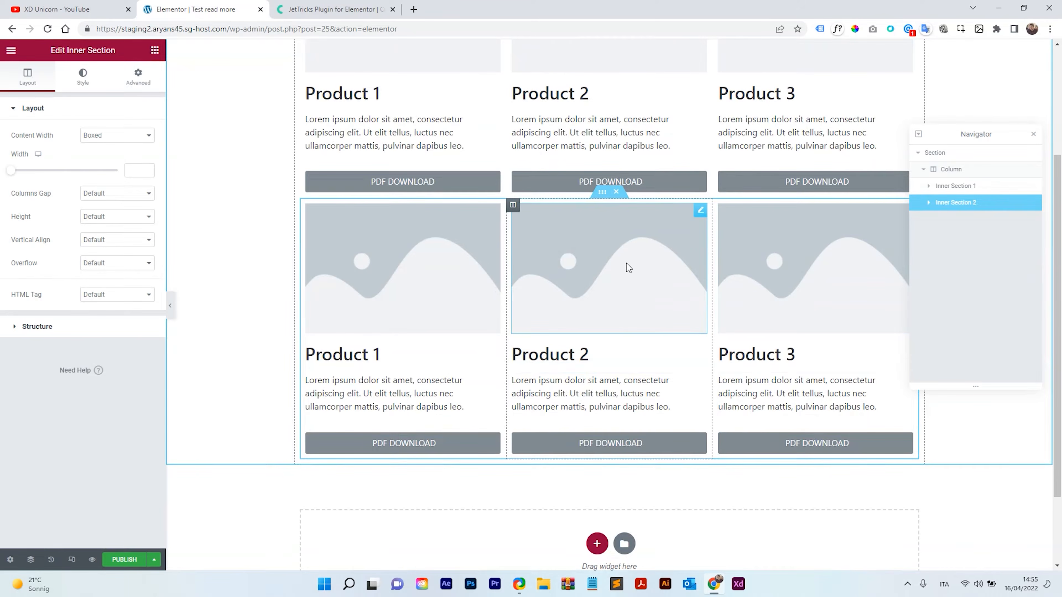
{"action": "scroll", "coordinate": [682, 378], "scroll_direction": "up", "scroll_amount": 4}
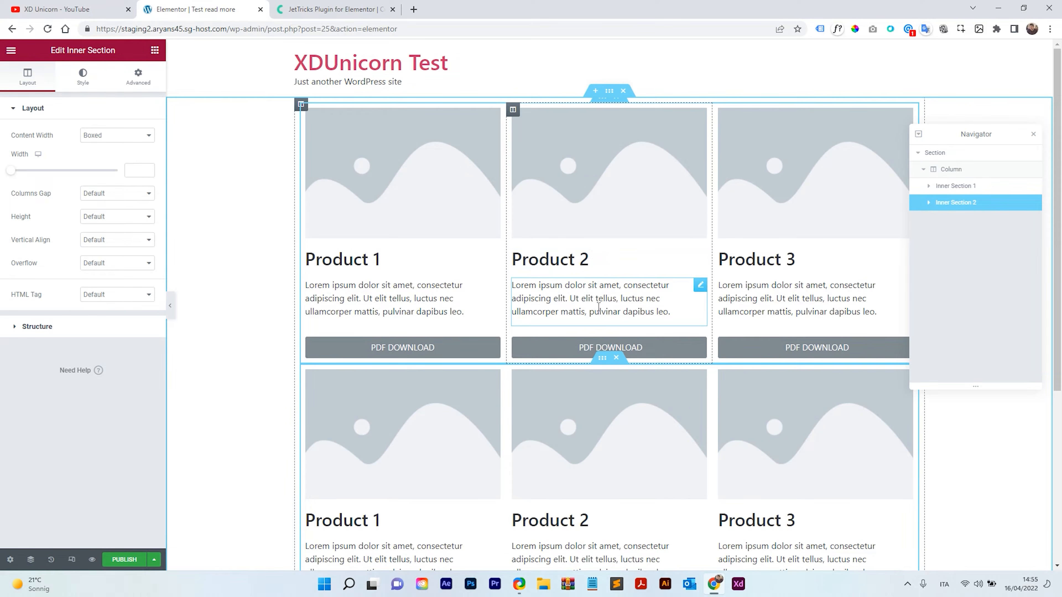
{"action": "scroll", "coordinate": [841, 443], "scroll_direction": "down", "scroll_amount": 4}
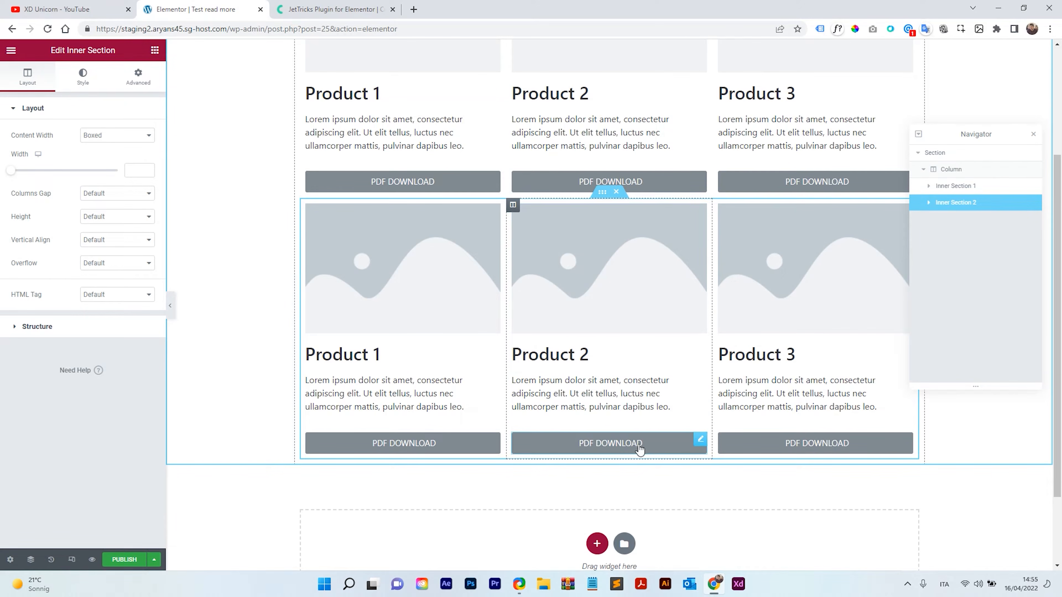
{"action": "left_click", "coordinate": [155, 50]}
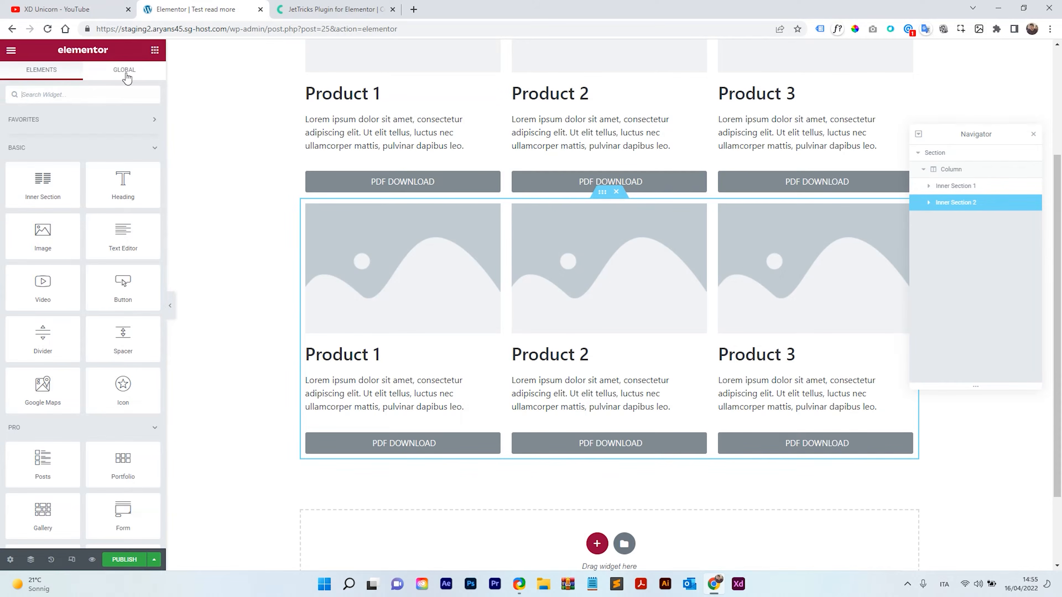
{"action": "left_click", "coordinate": [66, 95]}
{"action": "type", "text": "read"}
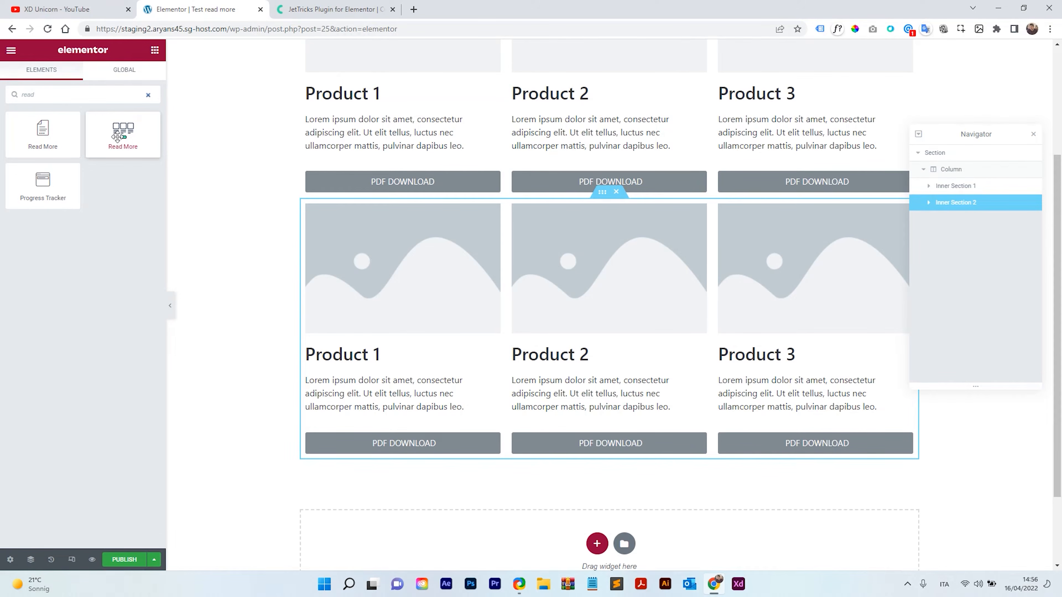
{"action": "left_click_drag", "start_coordinate": [121, 130], "coordinate": [643, 460]}
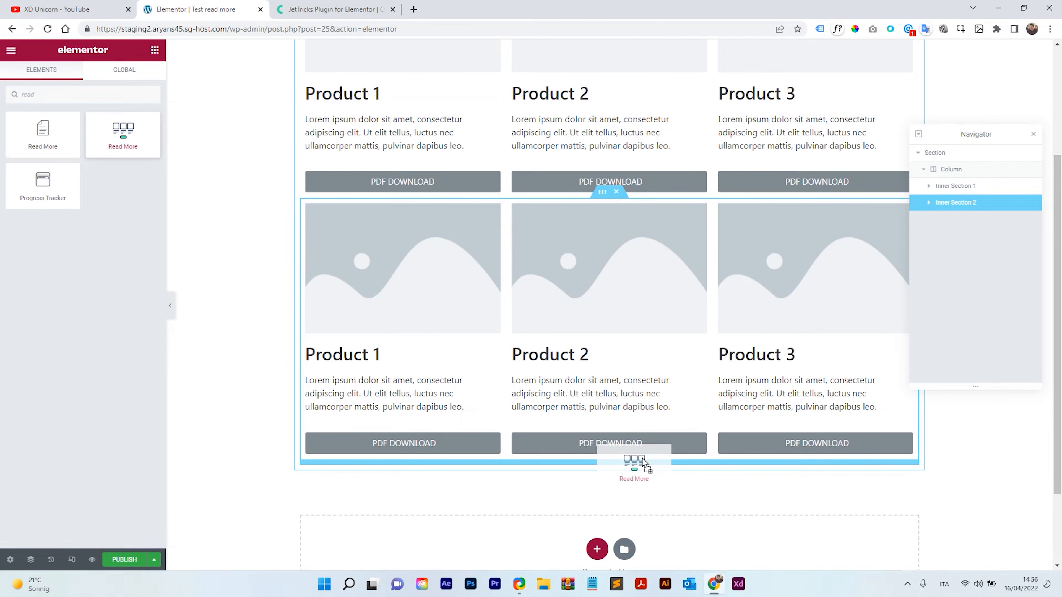
{"action": "left_click_drag", "start_coordinate": [643, 460], "coordinate": [505, 458]}
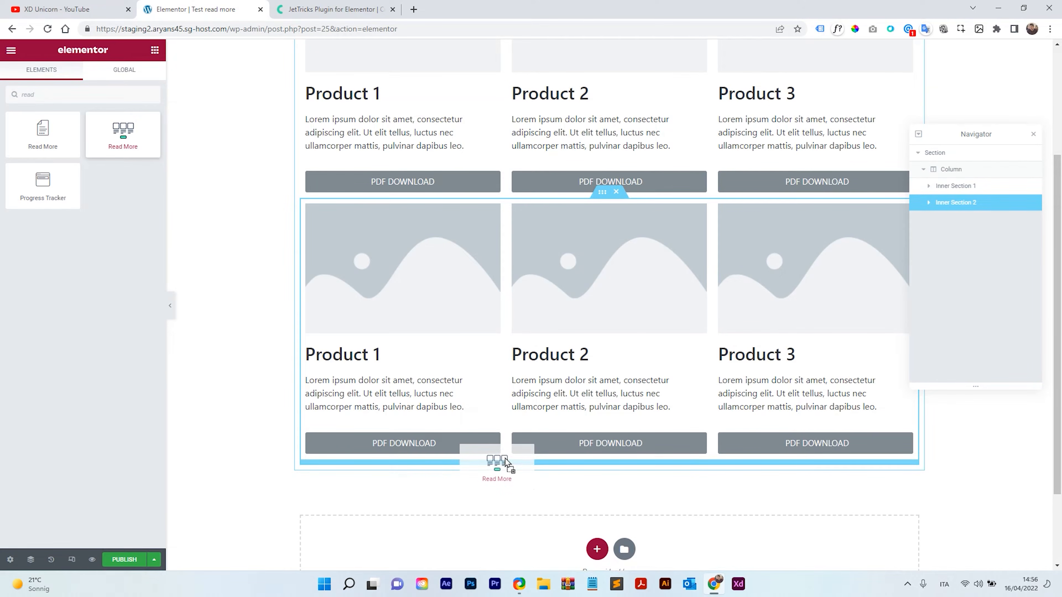
{"action": "left_click_drag", "start_coordinate": [505, 458], "coordinate": [504, 458]}
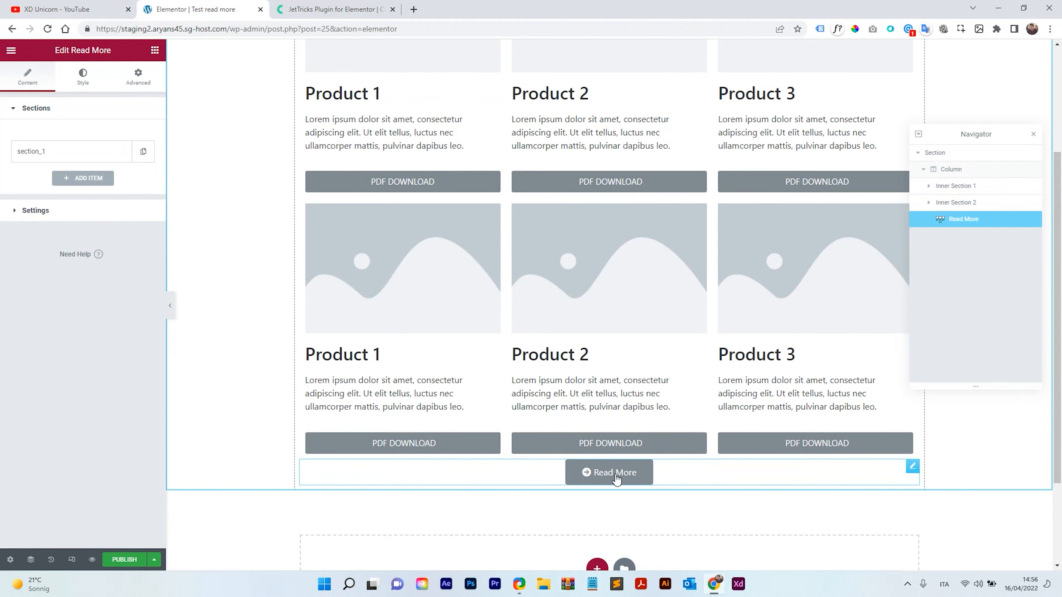
Unlink the Read More widget's margin values and set its top margin to 5.
{"action": "scroll", "coordinate": [805, 359], "scroll_direction": "down", "scroll_amount": 2}
{"action": "scroll", "coordinate": [751, 362], "scroll_direction": "up", "scroll_amount": 2}
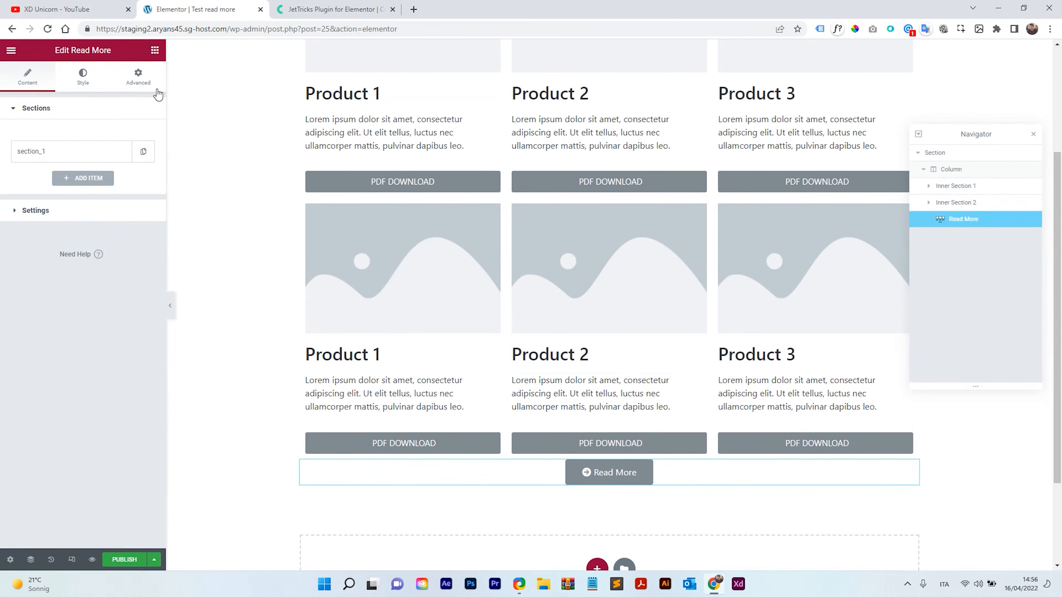
{"action": "left_click", "coordinate": [136, 79]}
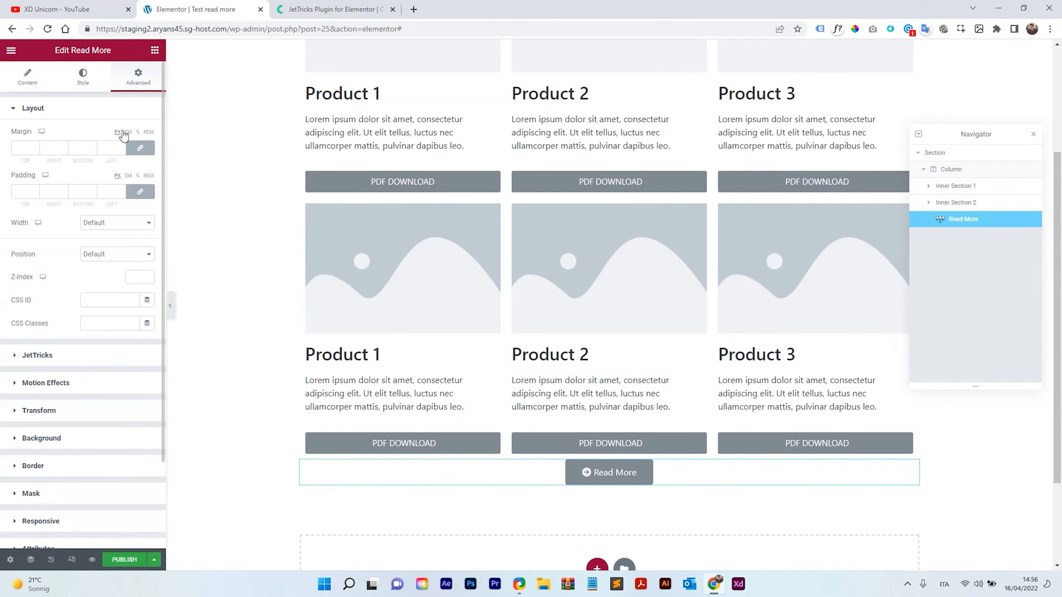
{"action": "left_click", "coordinate": [137, 132]}
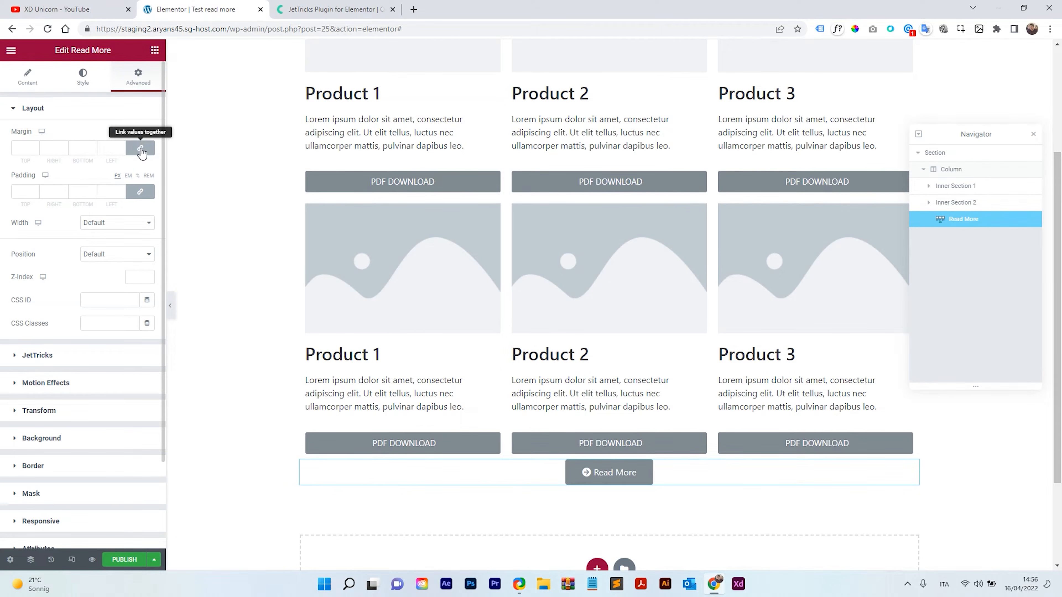
{"action": "left_click", "coordinate": [141, 150]}
{"action": "left_click", "coordinate": [35, 146]}
{"action": "left_click", "coordinate": [36, 146]}
{"action": "left_click", "coordinate": [36, 146]}
{"action": "left_click", "coordinate": [36, 146]}
{"action": "left_click", "coordinate": [35, 146]}
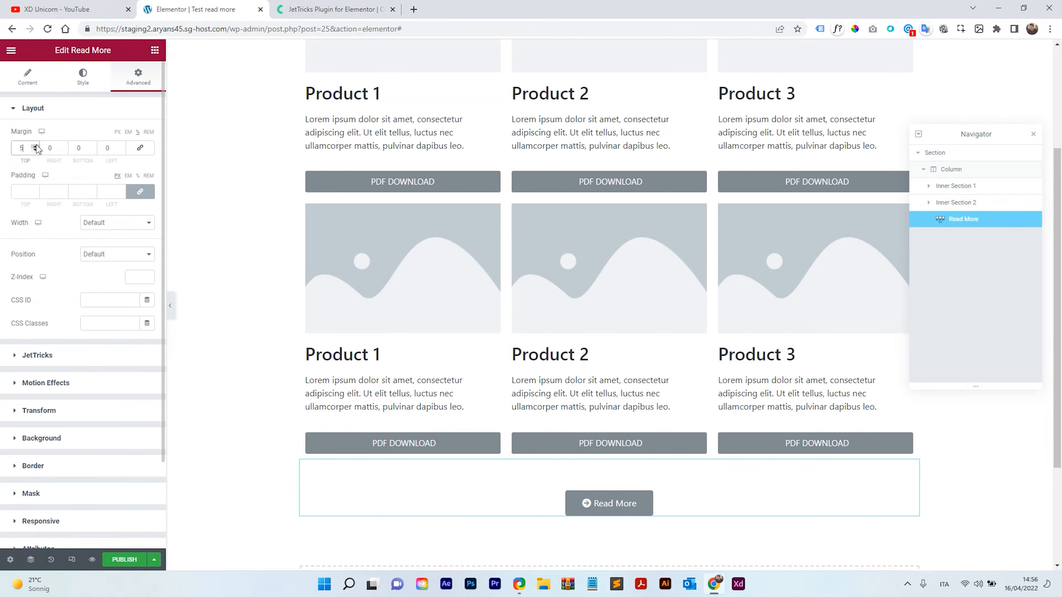
{"action": "left_click", "coordinate": [35, 146]}
{"action": "left_click", "coordinate": [36, 146]}
{"action": "left_click", "coordinate": [35, 146]}
{"action": "left_click", "coordinate": [35, 149]}
{"action": "left_click", "coordinate": [35, 149]}
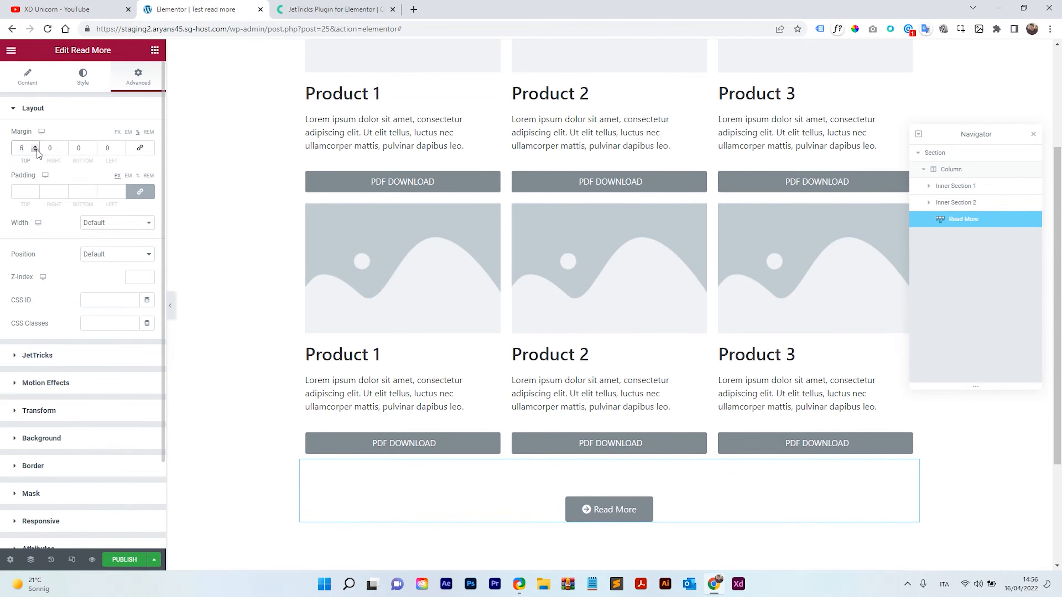
{"action": "left_click", "coordinate": [35, 149]}
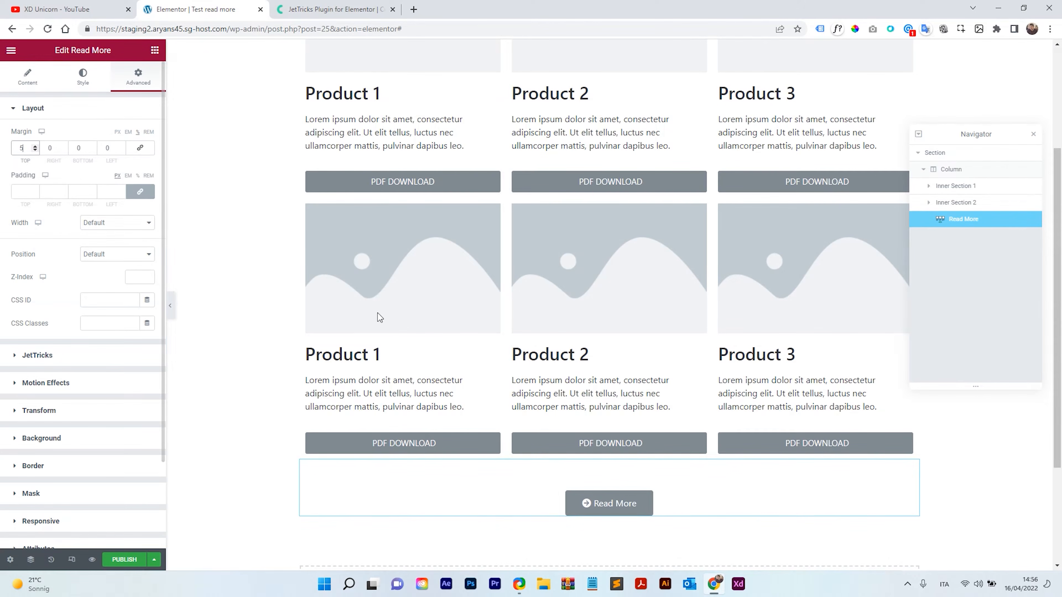
Open the Read More widget's content settings and inspect its section_1 item.
{"action": "scroll", "coordinate": [497, 347], "scroll_direction": "down", "scroll_amount": 1}
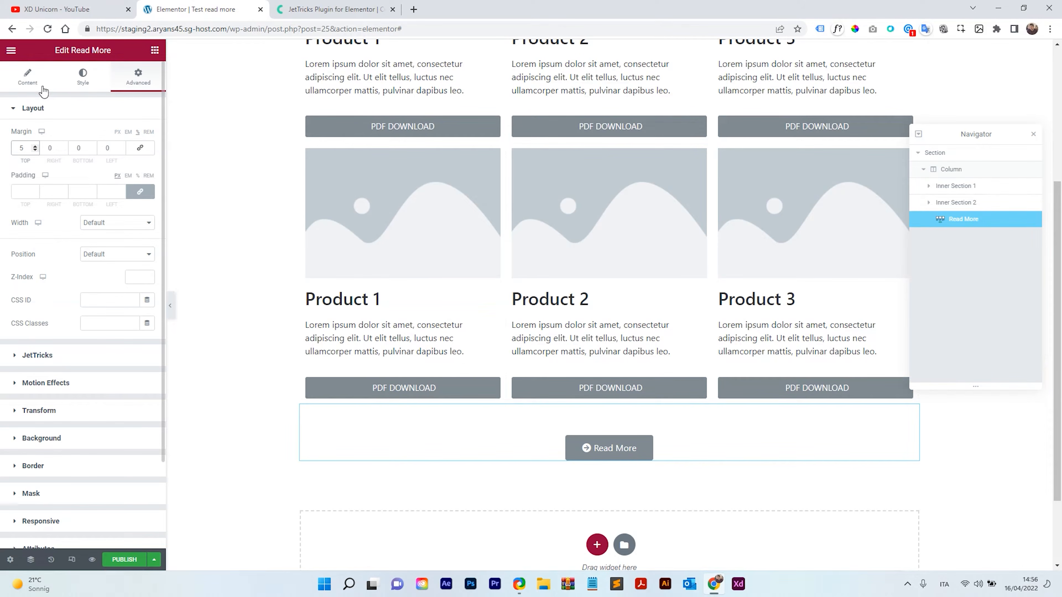
{"action": "left_click", "coordinate": [38, 80]}
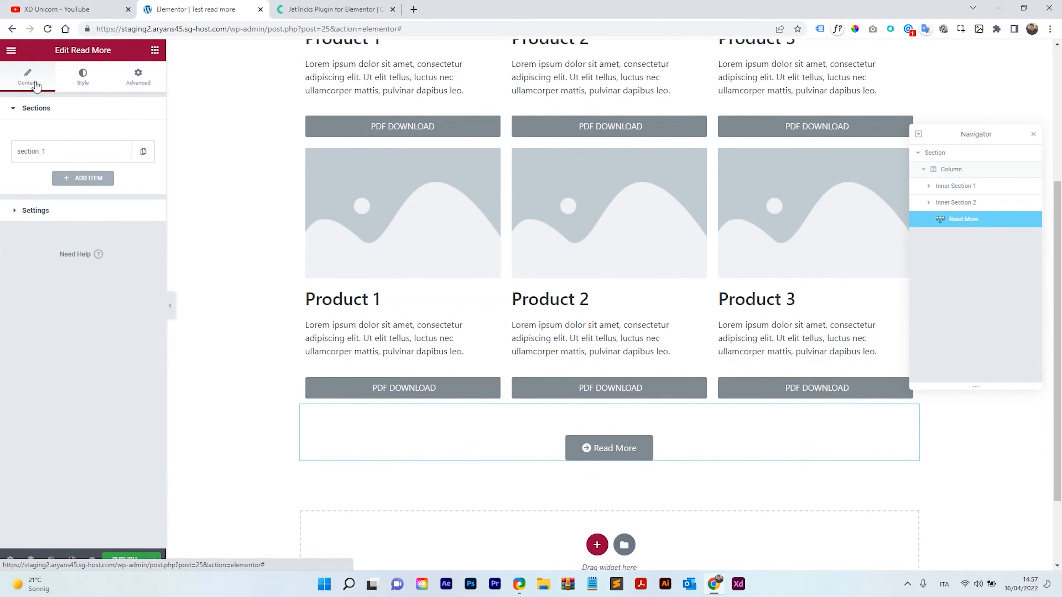
{"action": "left_click", "coordinate": [67, 158]}
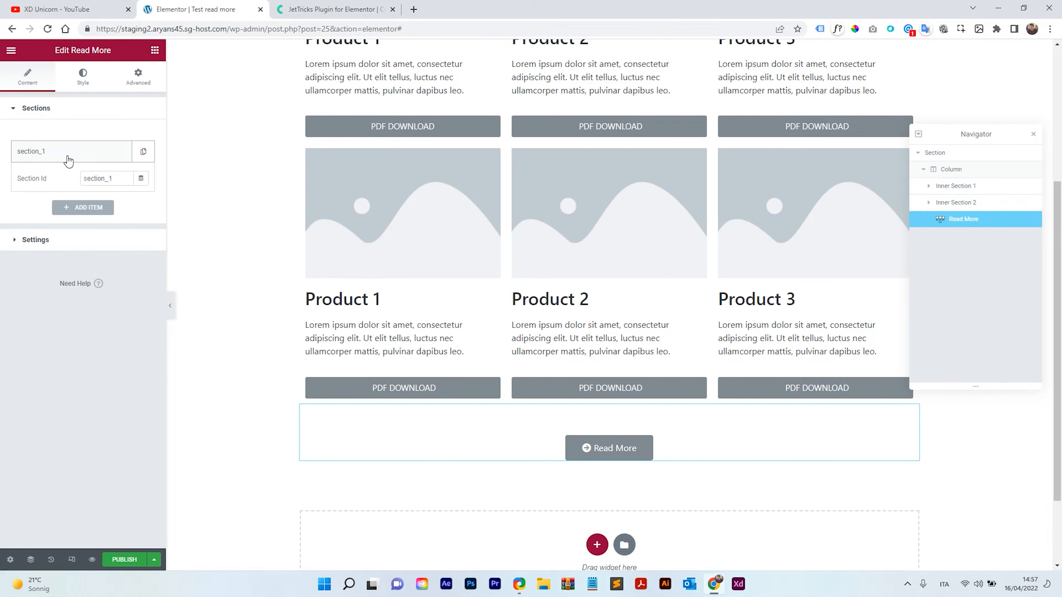
{"action": "left_click", "coordinate": [67, 159]}
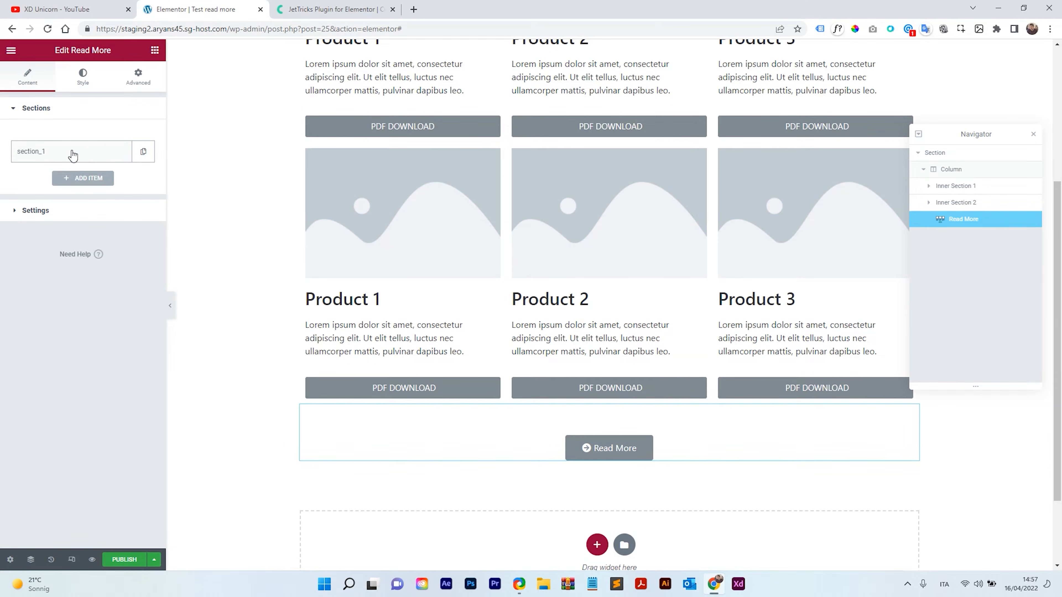
{"action": "left_click", "coordinate": [72, 156]}
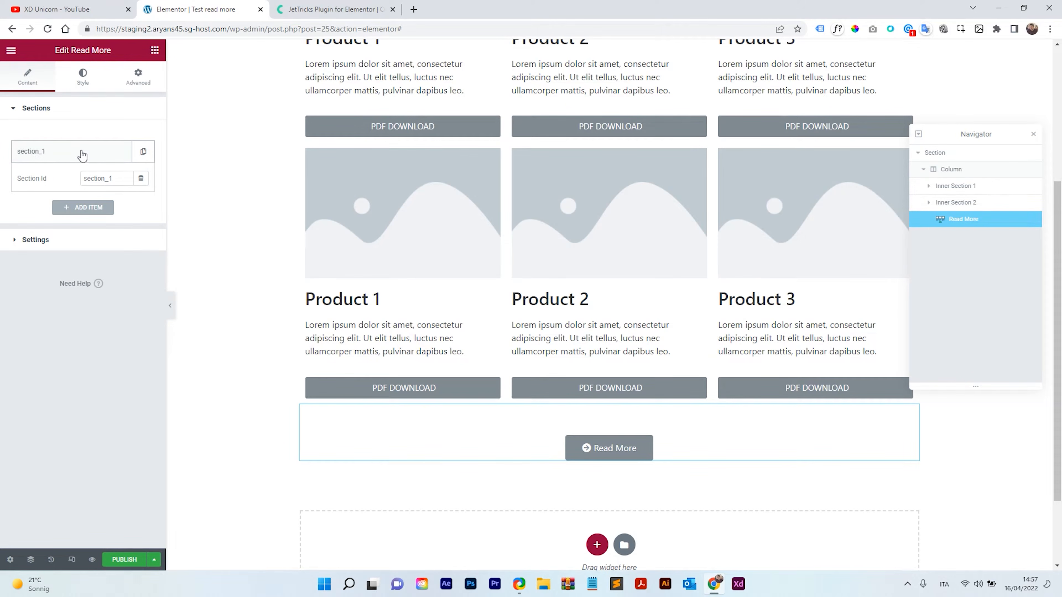
{"action": "left_click", "coordinate": [59, 155]}
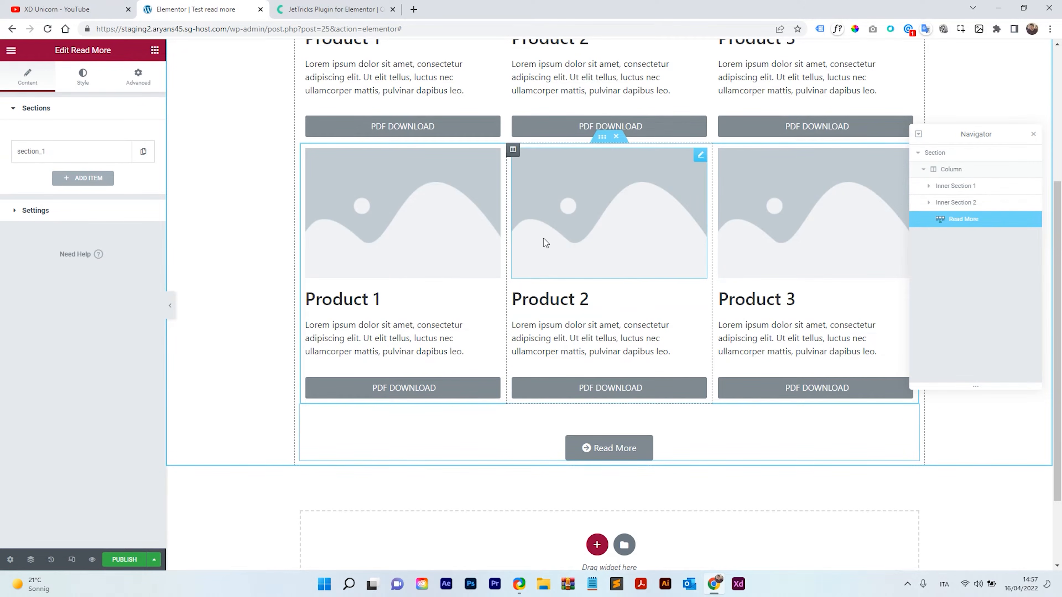
Duplicate the second product row and move the copy below the Read More widget.
{"action": "right_click", "coordinate": [603, 138]}
{"action": "left_click", "coordinate": [647, 184]}
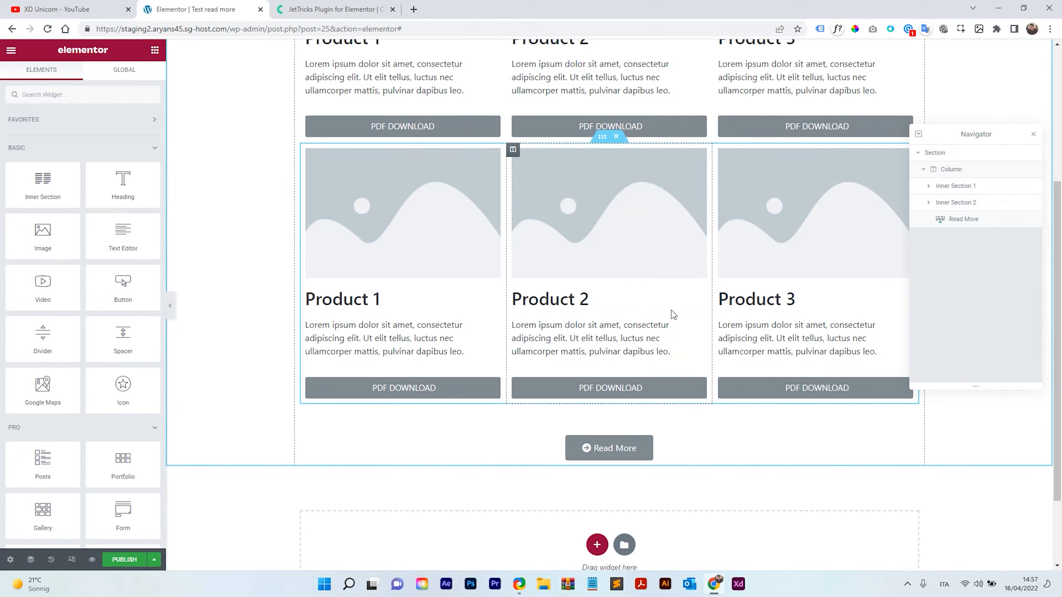
{"action": "scroll", "coordinate": [671, 310], "scroll_direction": "down", "scroll_amount": 2}
{"action": "scroll", "coordinate": [652, 293], "scroll_direction": "up", "scroll_amount": 2}
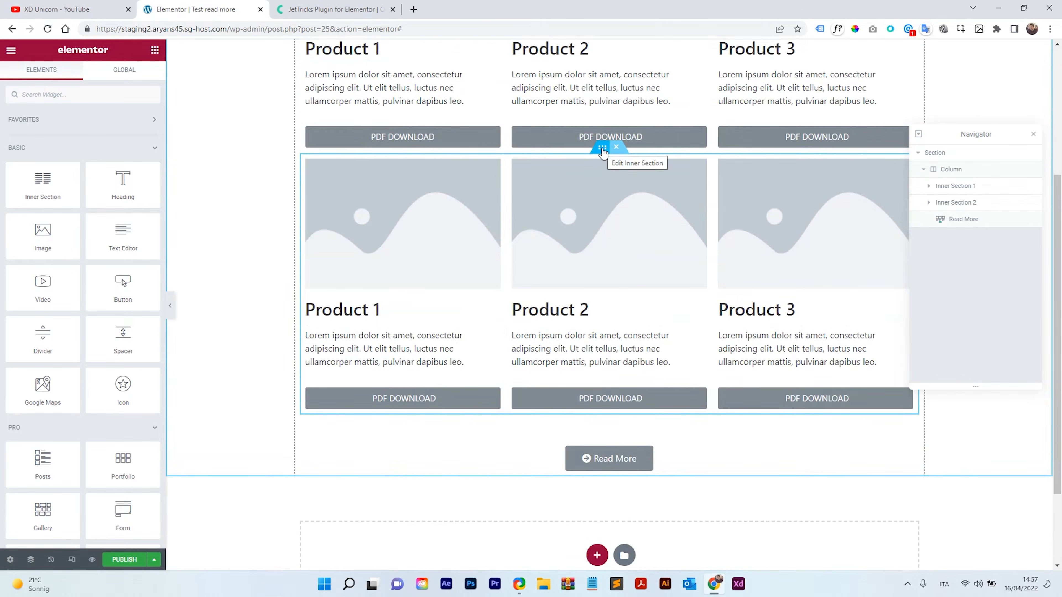
{"action": "right_click", "coordinate": [602, 149]}
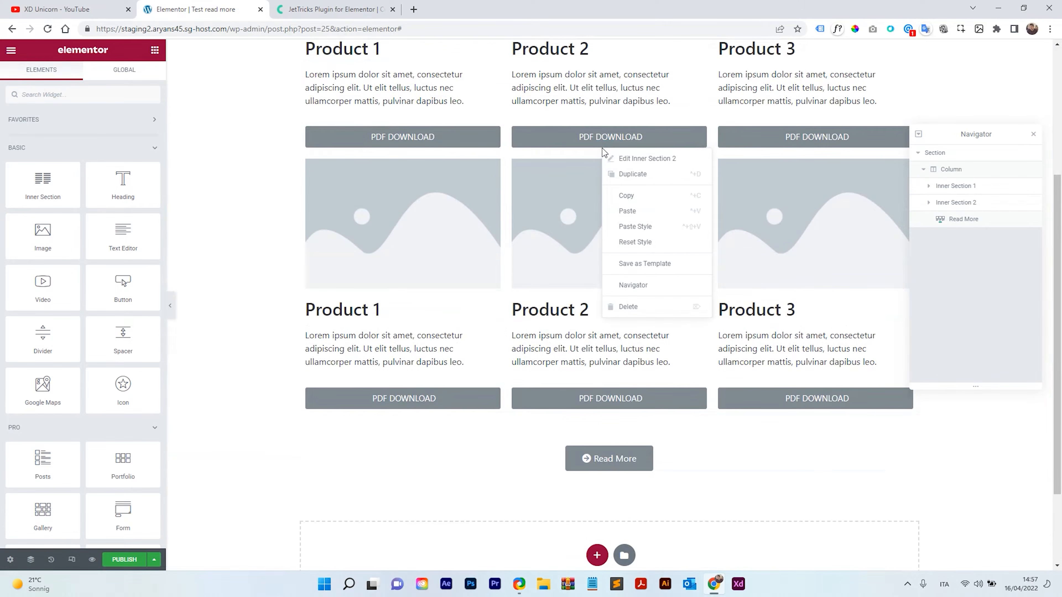
{"action": "left_click", "coordinate": [631, 174]}
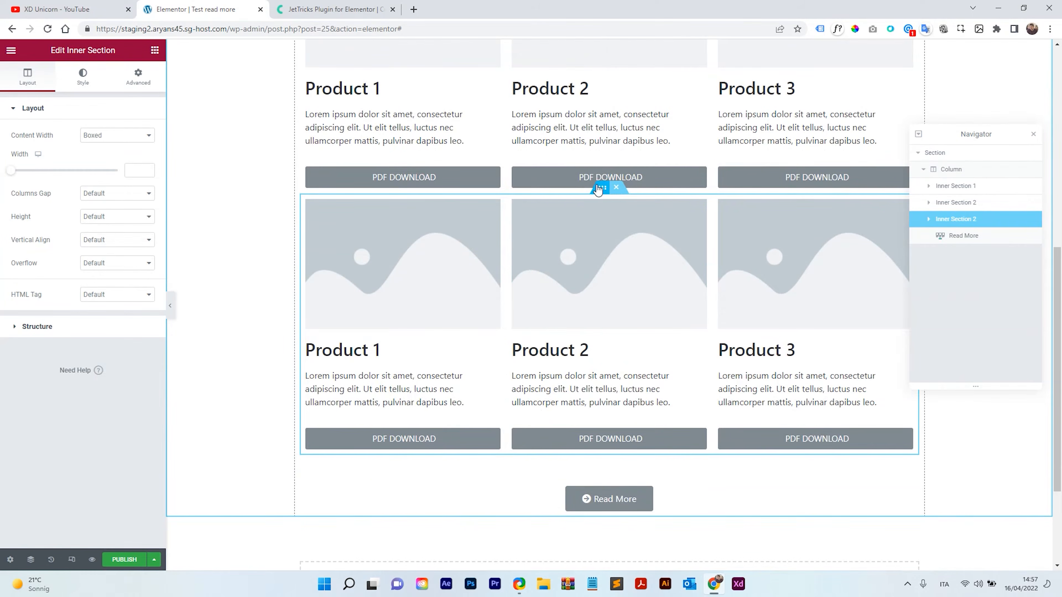
{"action": "left_click_drag", "start_coordinate": [598, 190], "coordinate": [605, 362]}
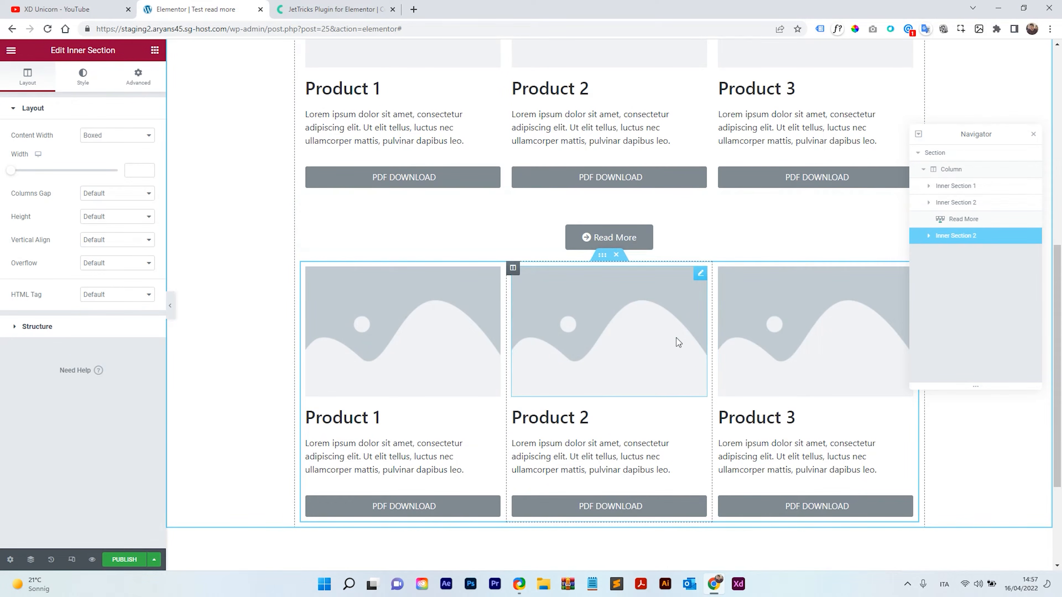
Duplicate the product row below the Read More widget to add another row beneath it.
{"action": "scroll", "coordinate": [664, 350], "scroll_direction": "down", "scroll_amount": 1}
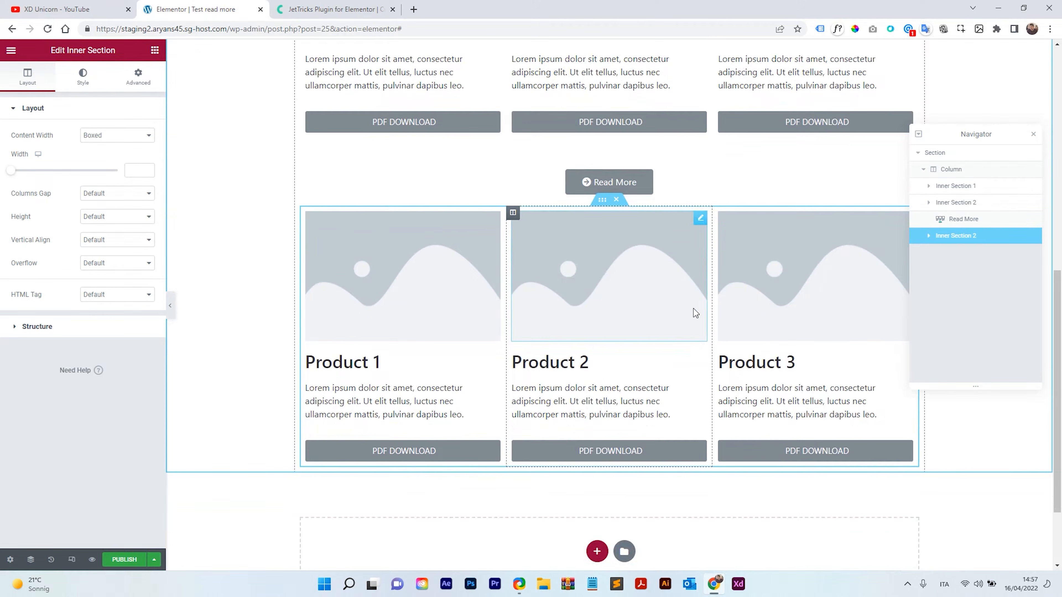
{"action": "right_click", "coordinate": [602, 201]}
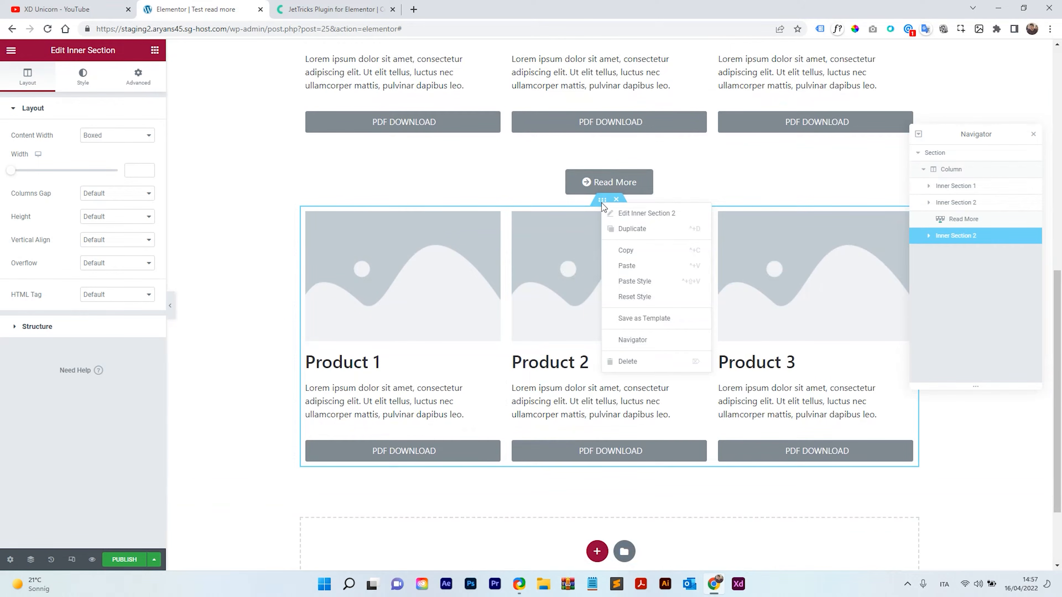
{"action": "left_click", "coordinate": [634, 229]}
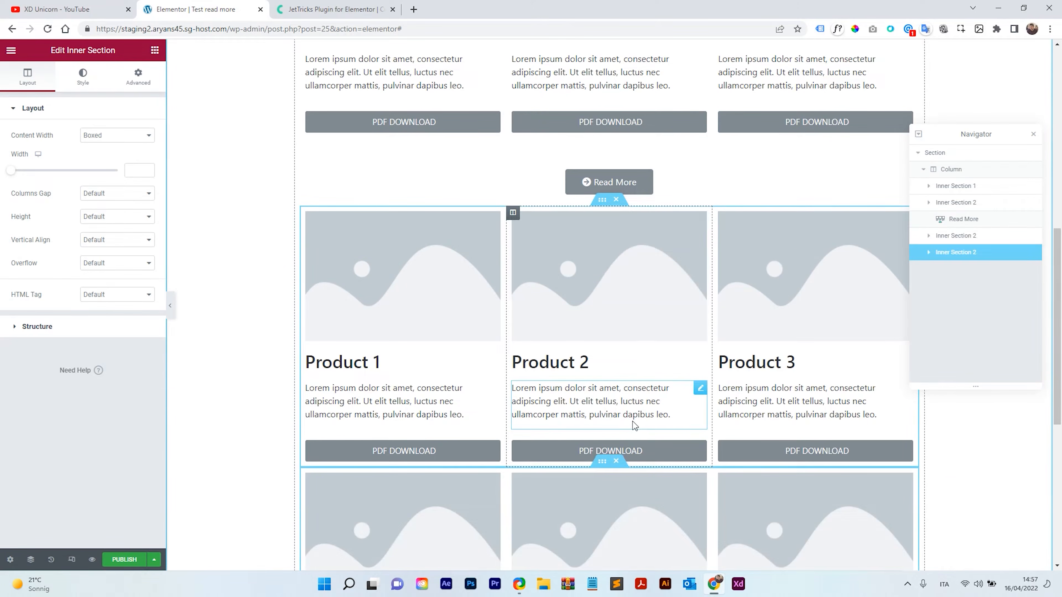
{"action": "scroll", "coordinate": [632, 422], "scroll_direction": "down", "scroll_amount": 3}
{"action": "scroll", "coordinate": [673, 387], "scroll_direction": "up", "scroll_amount": 4}
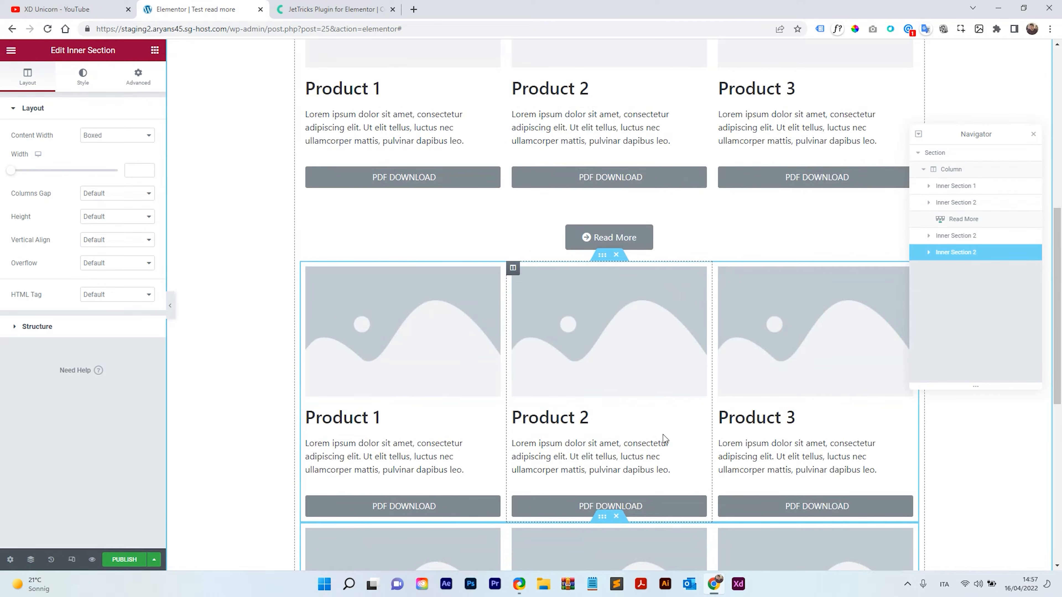
{"action": "scroll", "coordinate": [523, 314], "scroll_direction": "down", "scroll_amount": 2}
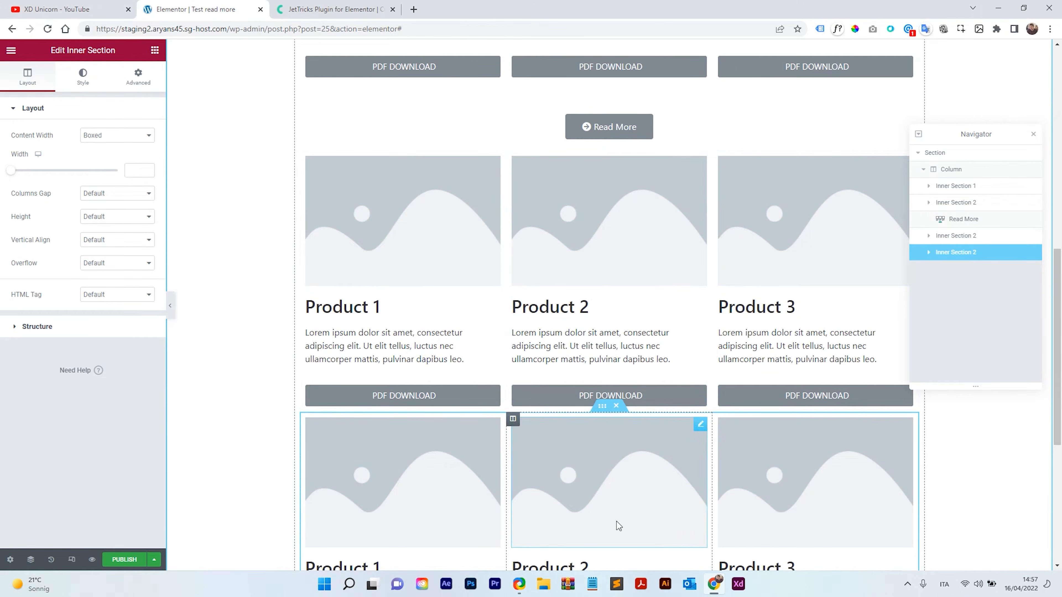
{"action": "scroll", "coordinate": [712, 419], "scroll_direction": "up", "scroll_amount": 2}
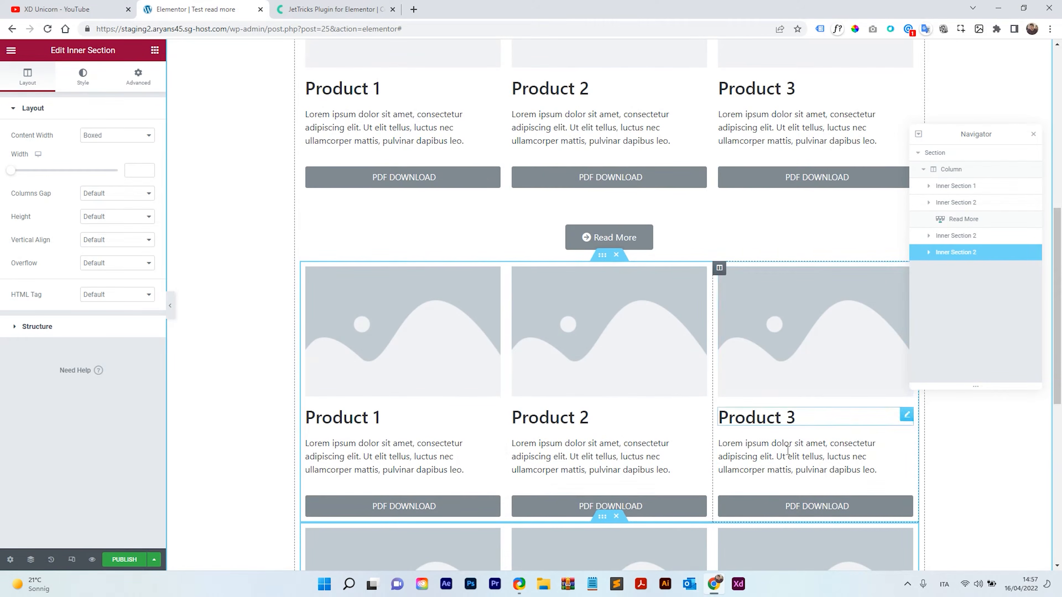
{"action": "scroll", "coordinate": [721, 402], "scroll_direction": "down", "scroll_amount": 3}
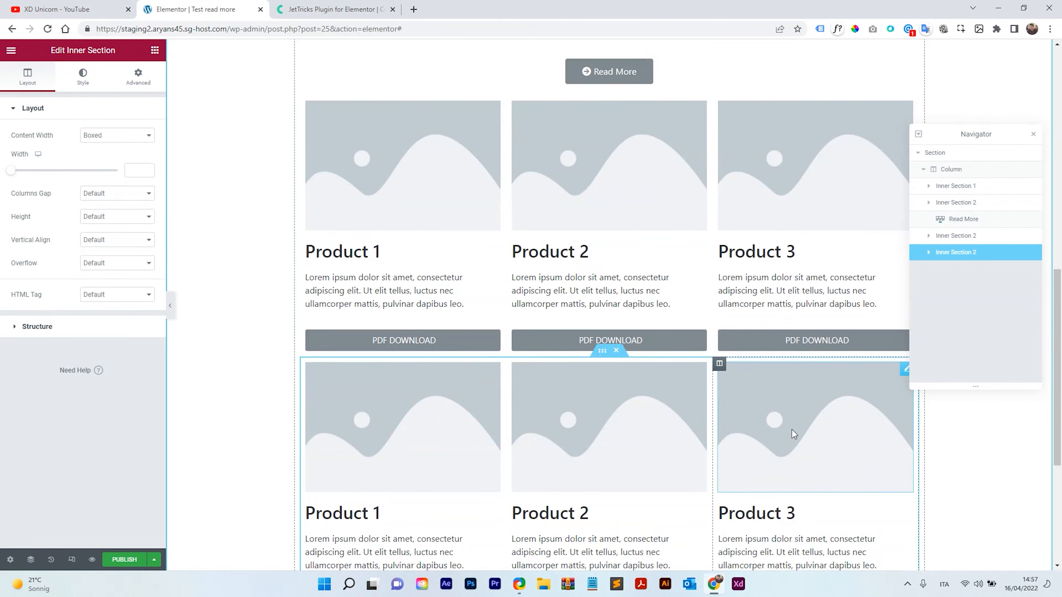
{"action": "scroll", "coordinate": [791, 430], "scroll_direction": "up", "scroll_amount": 1}
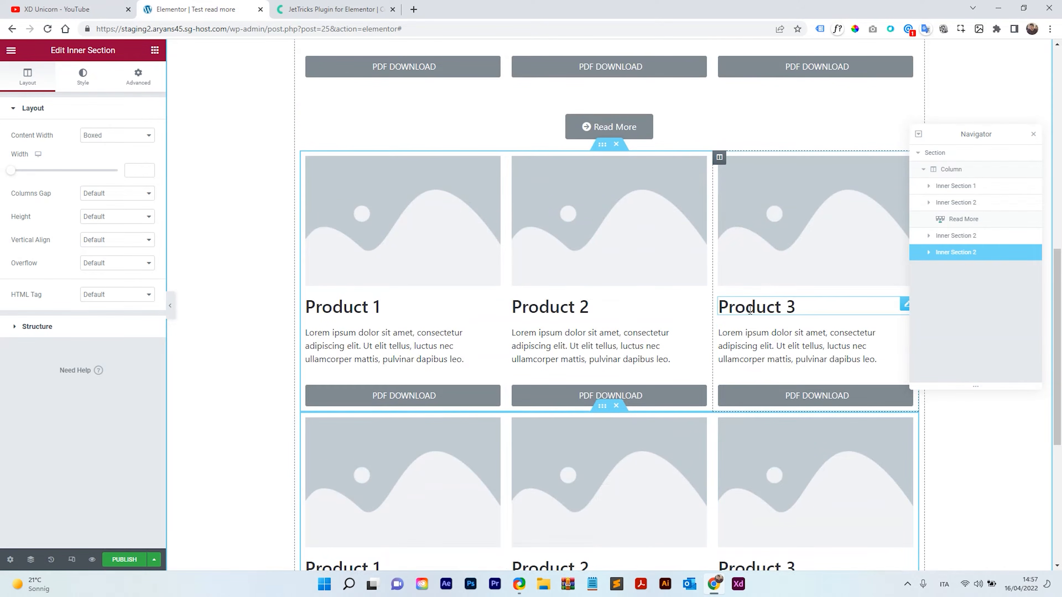
{"action": "scroll", "coordinate": [631, 236], "scroll_direction": "up", "scroll_amount": 2}
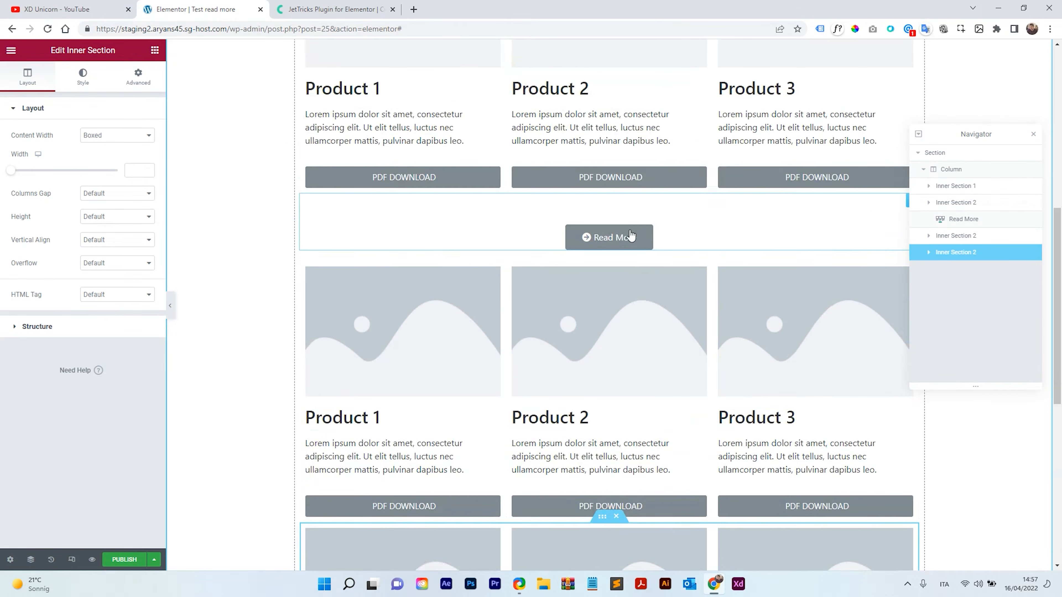
Duplicate the Read More widget's section item and set the new item's Section Id to section_2.
{"action": "left_click", "coordinate": [694, 242]}
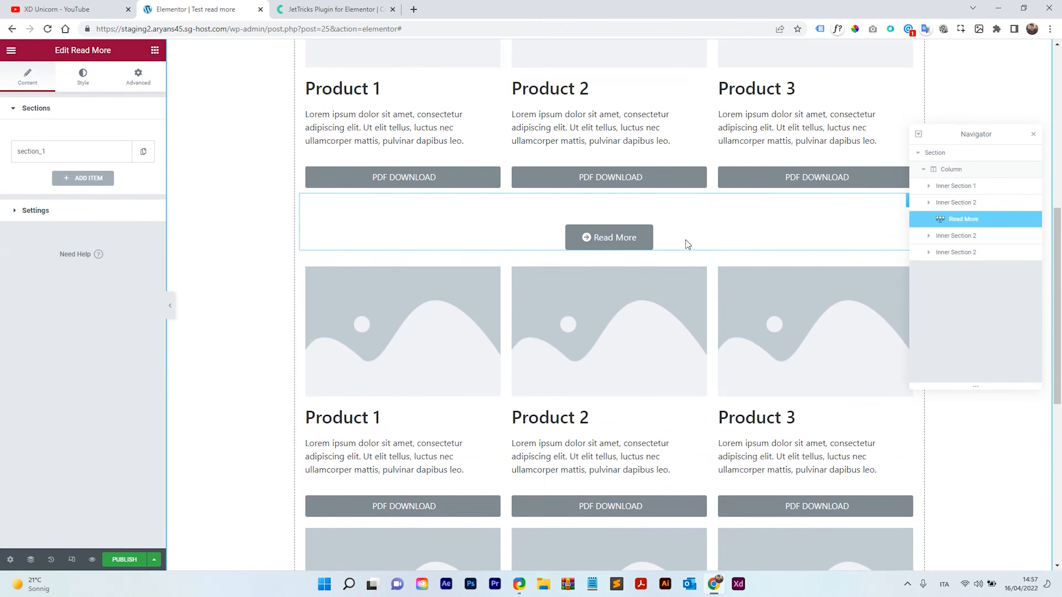
{"action": "left_click", "coordinate": [48, 158]}
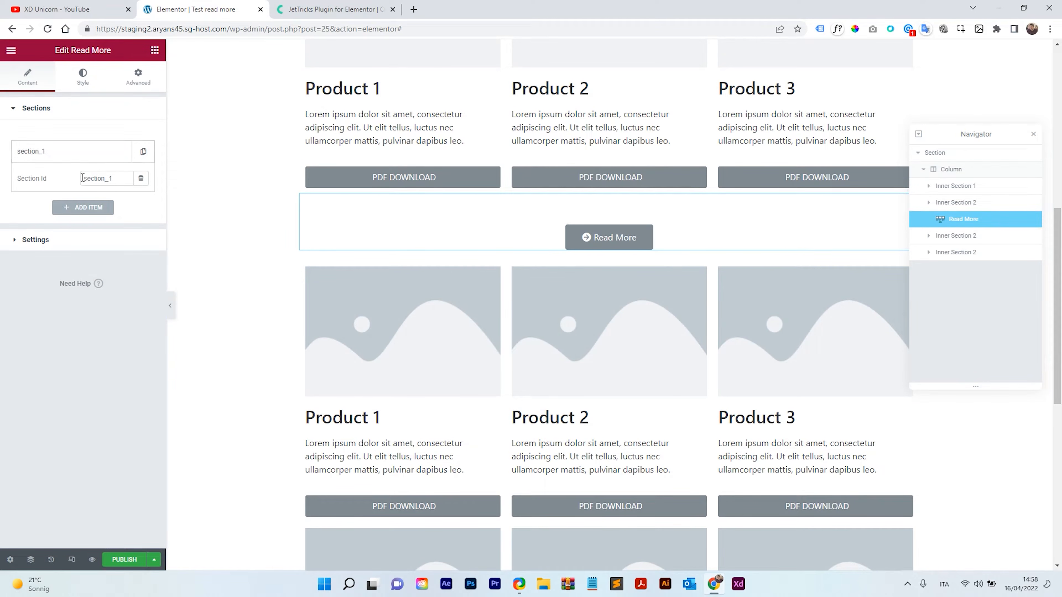
{"action": "left_click", "coordinate": [64, 156]}
{"action": "left_click", "coordinate": [84, 178]}
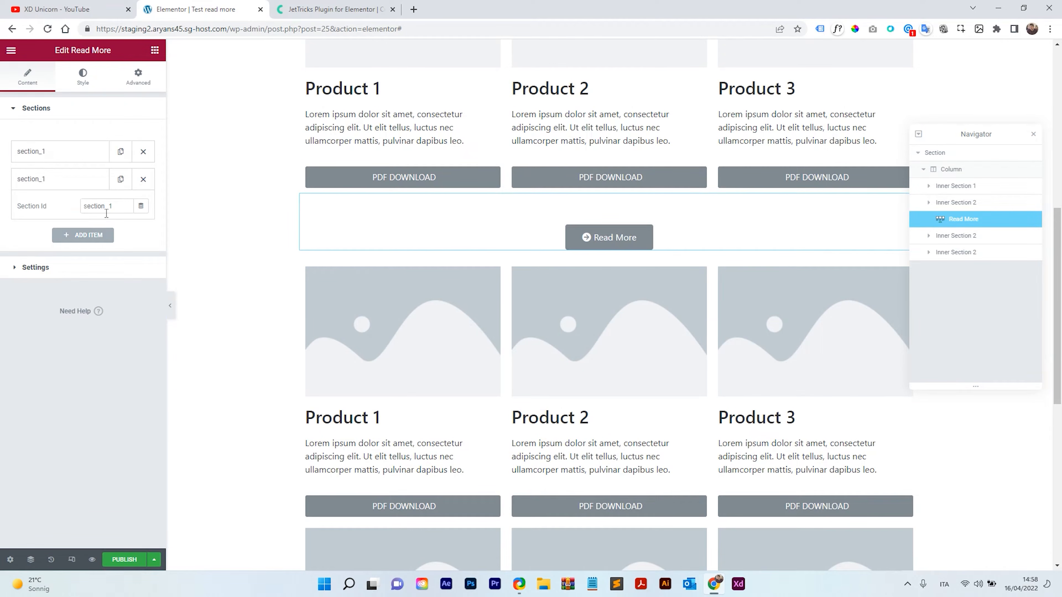
{"action": "left_click_drag", "start_coordinate": [109, 206], "coordinate": [111, 206]}
{"action": "type", "text": "2"}
{"action": "left_click", "coordinate": [61, 184]}
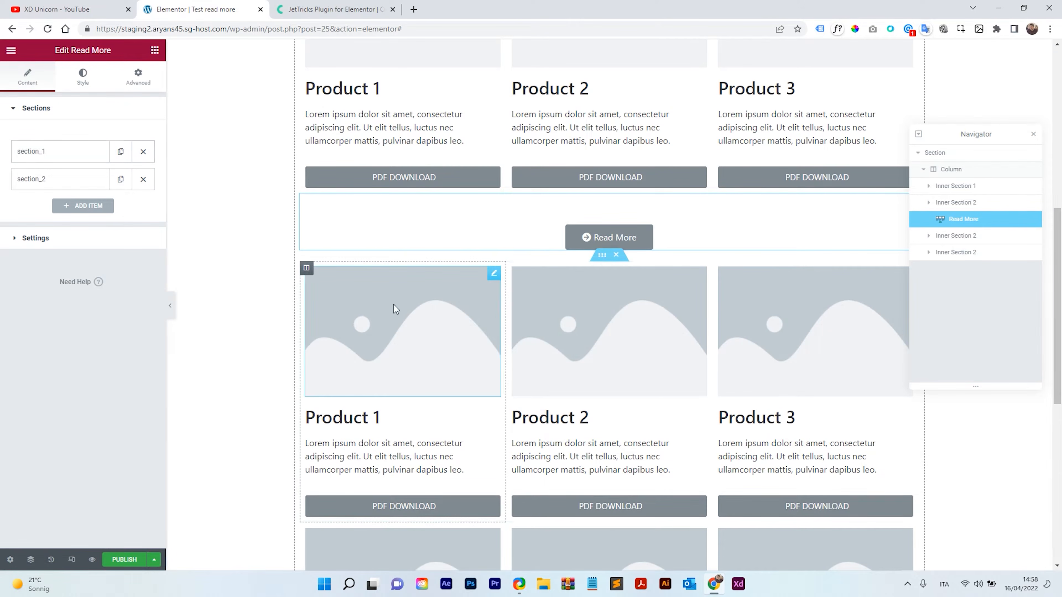
Set the CSS ID of the first product row below the Read More widget to section_1.
{"action": "left_click", "coordinate": [602, 256]}
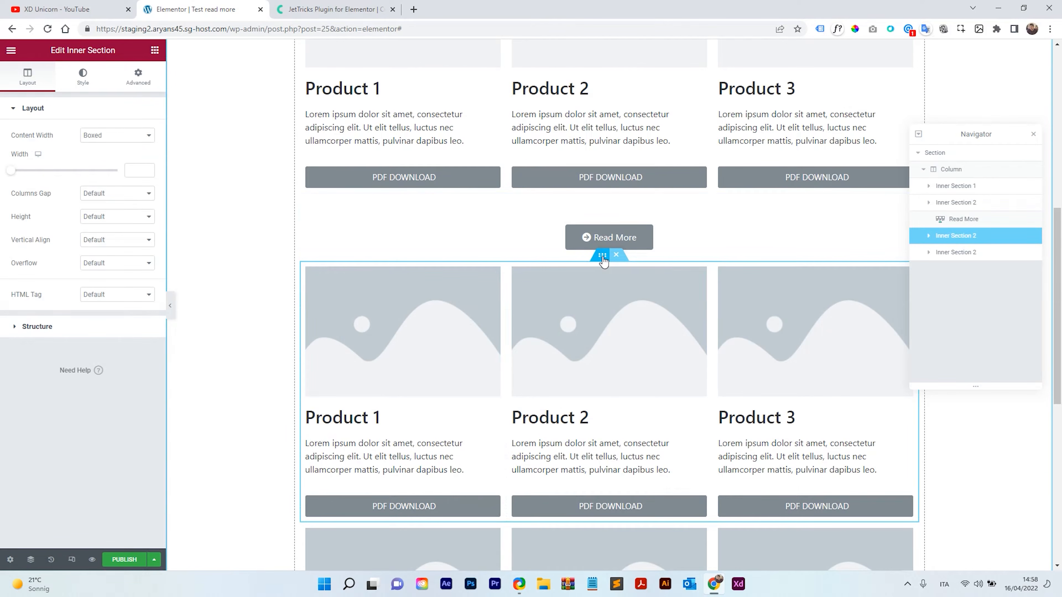
{"action": "left_click", "coordinate": [138, 76]}
{"action": "left_click", "coordinate": [94, 249]}
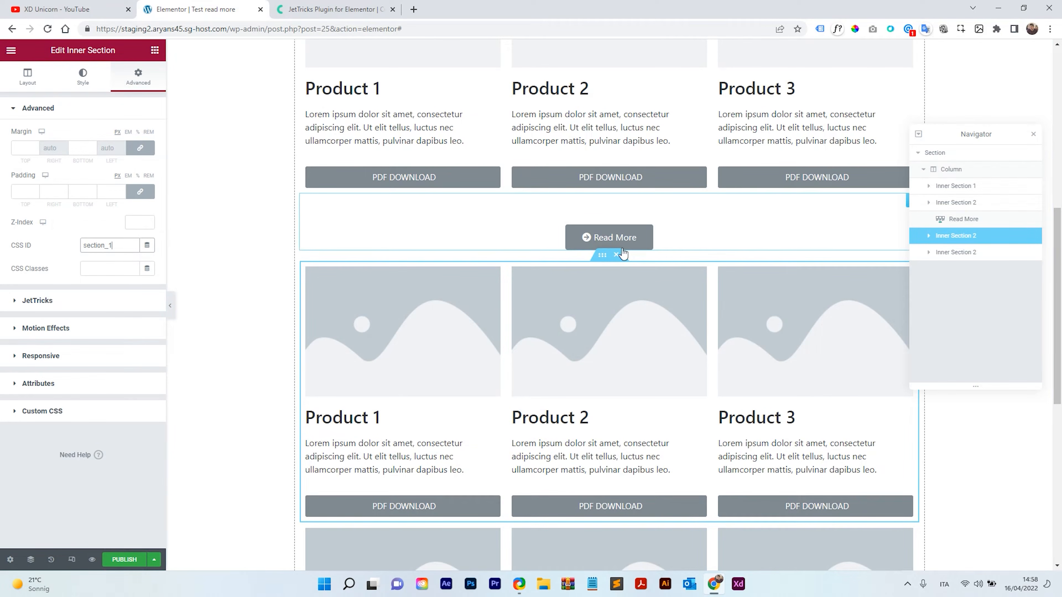
Copy the section_2 Section Id from the Read More widget's second section item.
{"action": "left_click", "coordinate": [710, 238]}
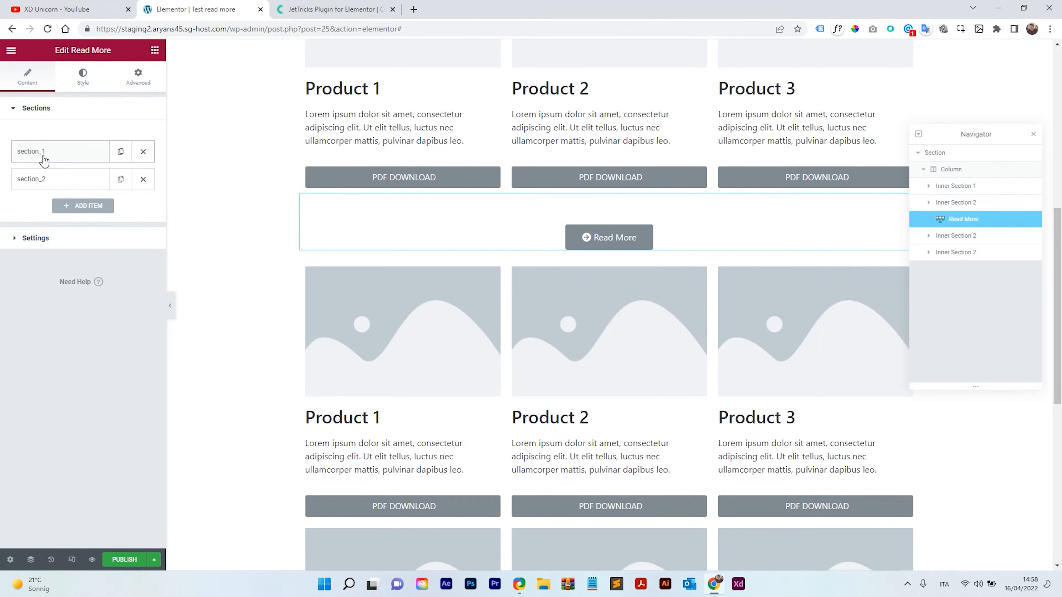
{"action": "left_click", "coordinate": [50, 163]}
{"action": "left_click_drag", "start_coordinate": [119, 180], "coordinate": [82, 185]}
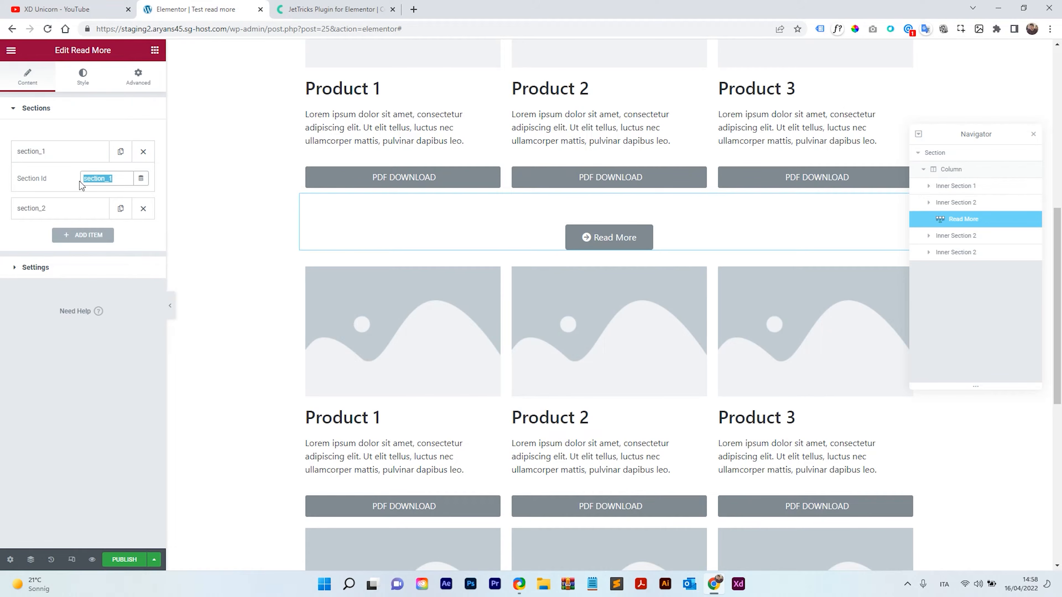
{"action": "left_click", "coordinate": [81, 153]}
{"action": "left_click", "coordinate": [41, 179]}
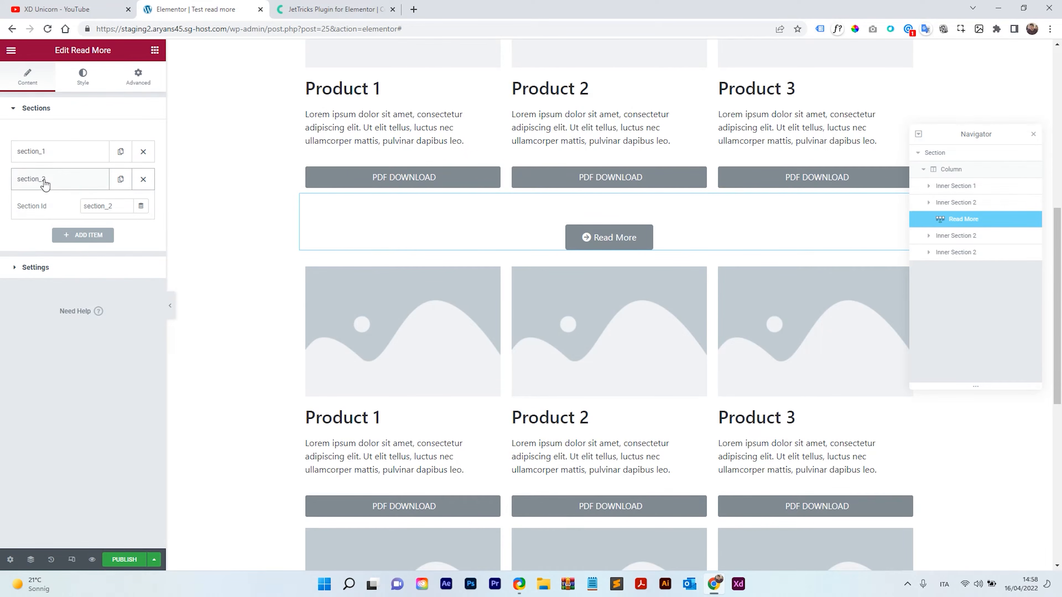
{"action": "double_click", "coordinate": [100, 204]}
{"action": "right_click", "coordinate": [98, 206]}
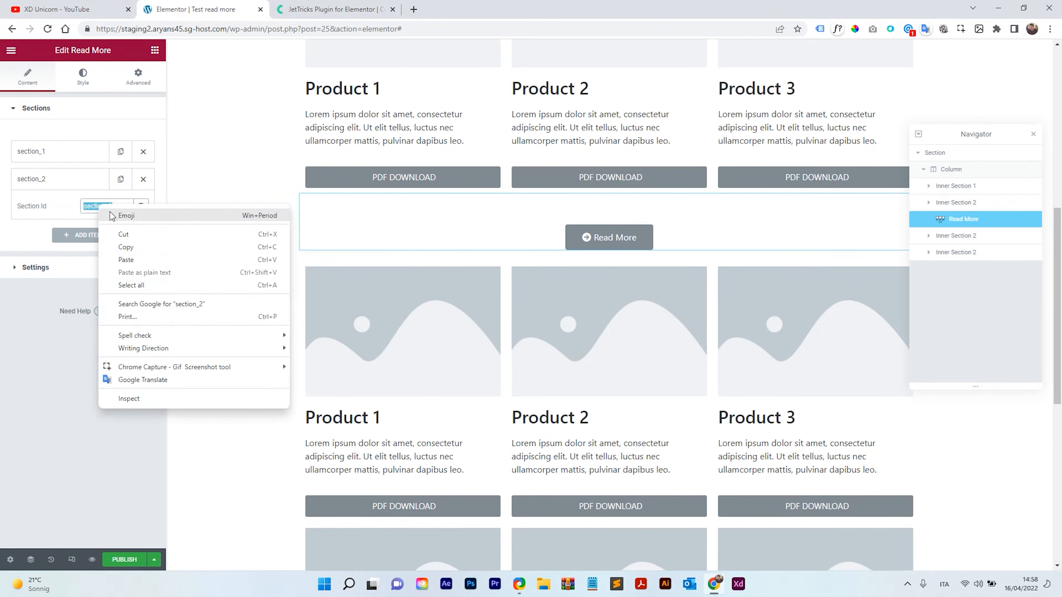
{"action": "left_click", "coordinate": [139, 246]}
{"action": "left_click", "coordinate": [82, 187]}
Paste section_2 as the CSS ID of the next product row below.
{"action": "scroll", "coordinate": [613, 327], "scroll_direction": "down", "scroll_amount": 4}
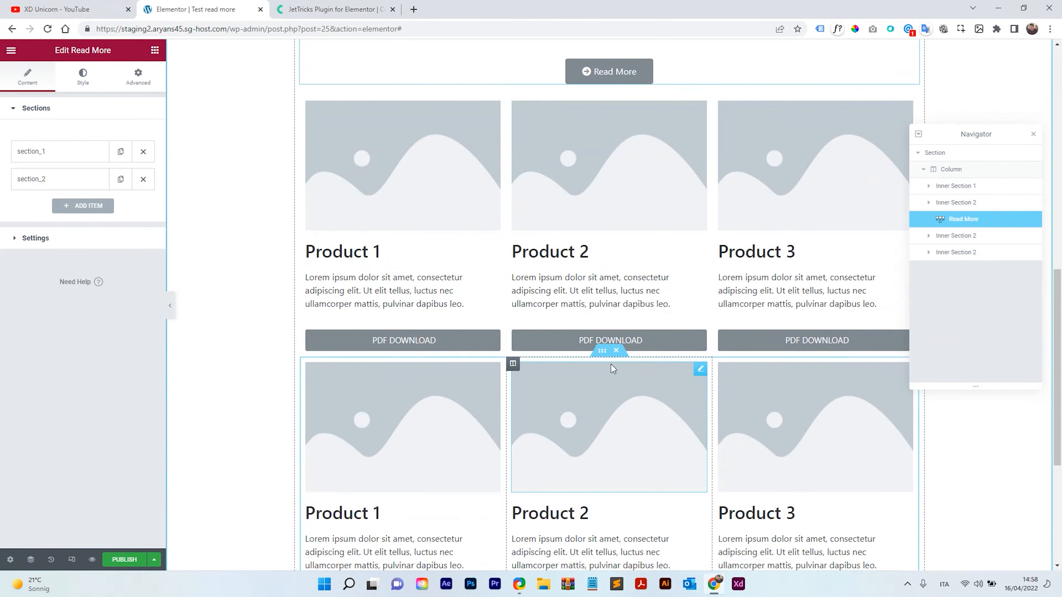
{"action": "left_click", "coordinate": [603, 352]}
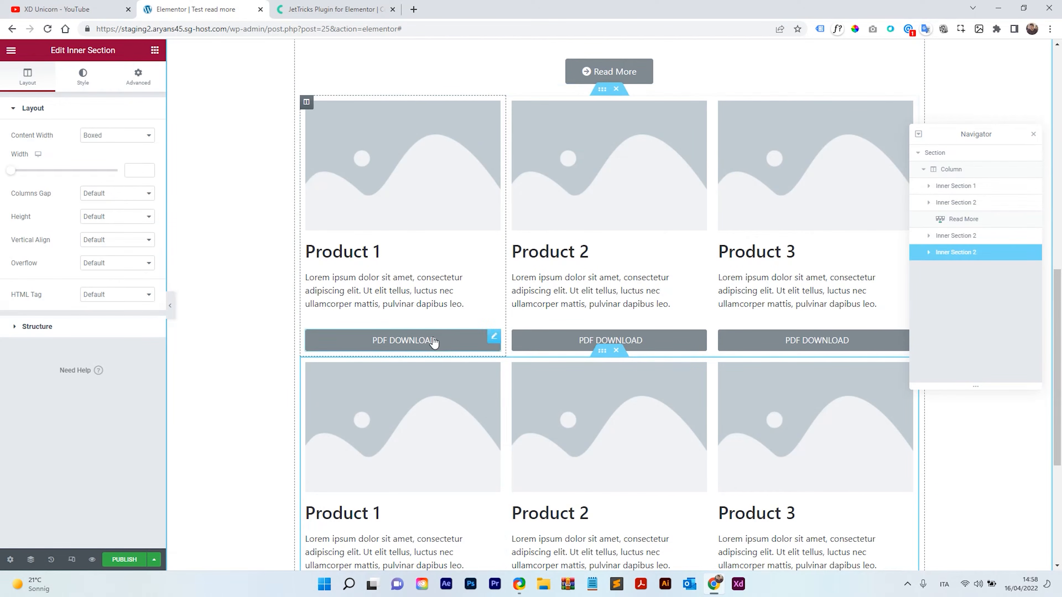
{"action": "left_click", "coordinate": [129, 79]}
{"action": "right_click", "coordinate": [102, 248]}
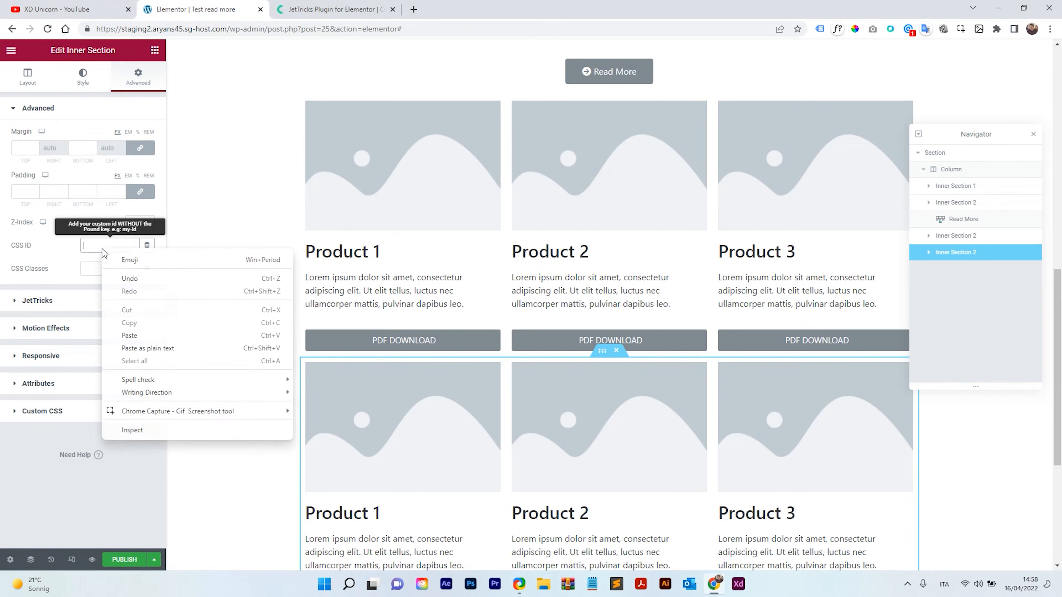
{"action": "left_click", "coordinate": [156, 335]}
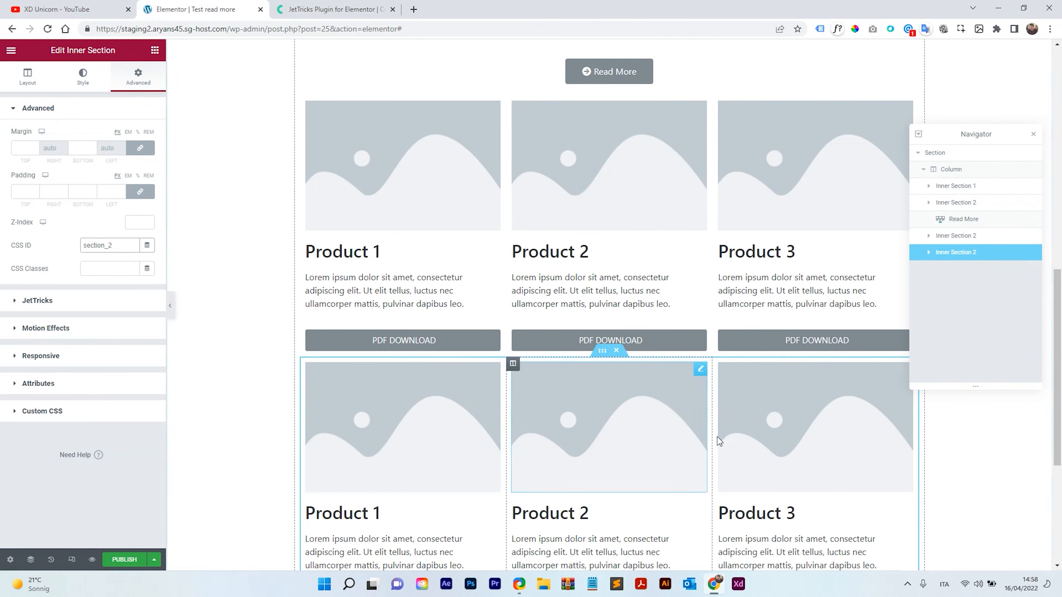
{"action": "scroll", "coordinate": [716, 437], "scroll_direction": "up", "scroll_amount": 4}
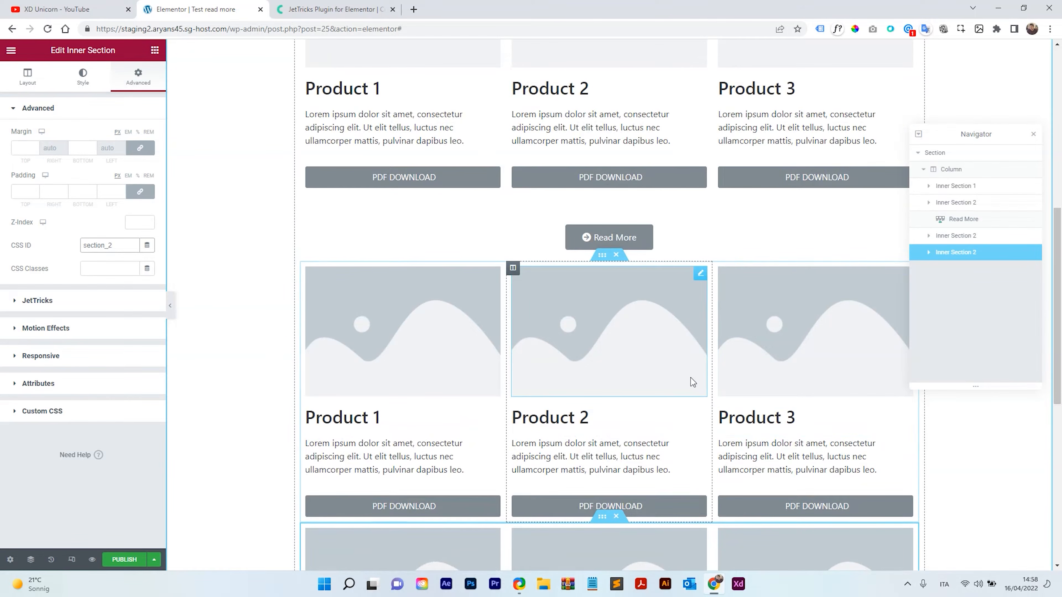
Publish the page.
{"action": "scroll", "coordinate": [669, 439], "scroll_direction": "down", "scroll_amount": 3}
{"action": "scroll", "coordinate": [664, 441], "scroll_direction": "up", "scroll_amount": 3}
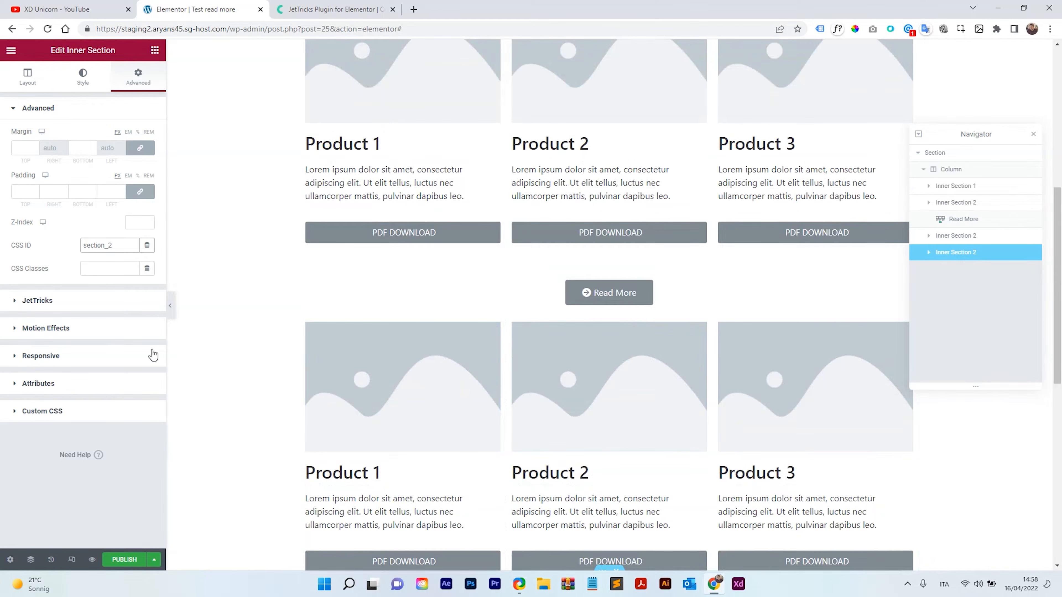
{"action": "left_click", "coordinate": [171, 306]}
{"action": "left_click", "coordinate": [170, 308]}
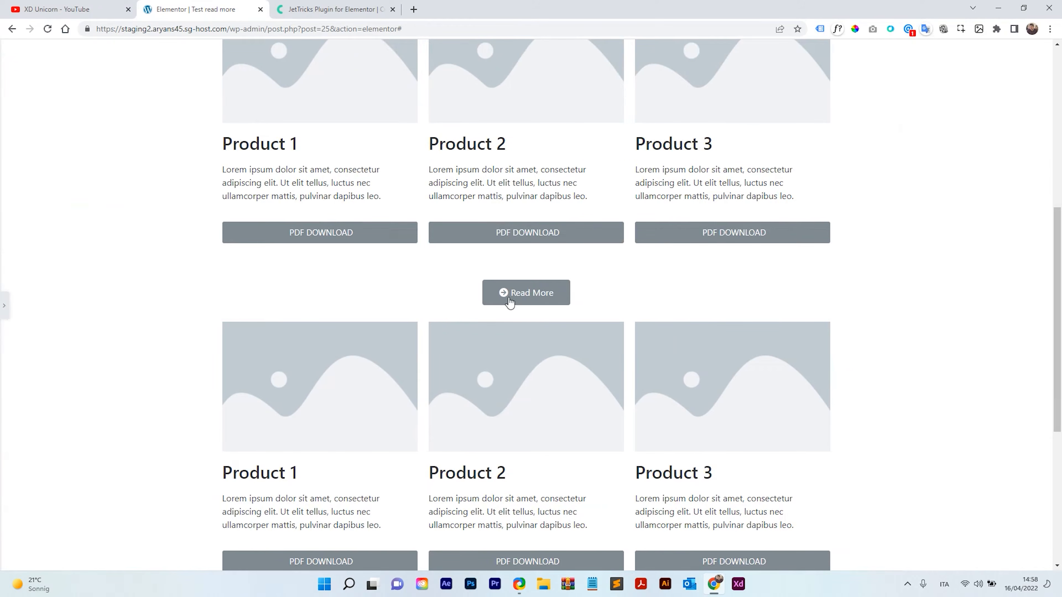
{"action": "left_click", "coordinate": [3, 308]}
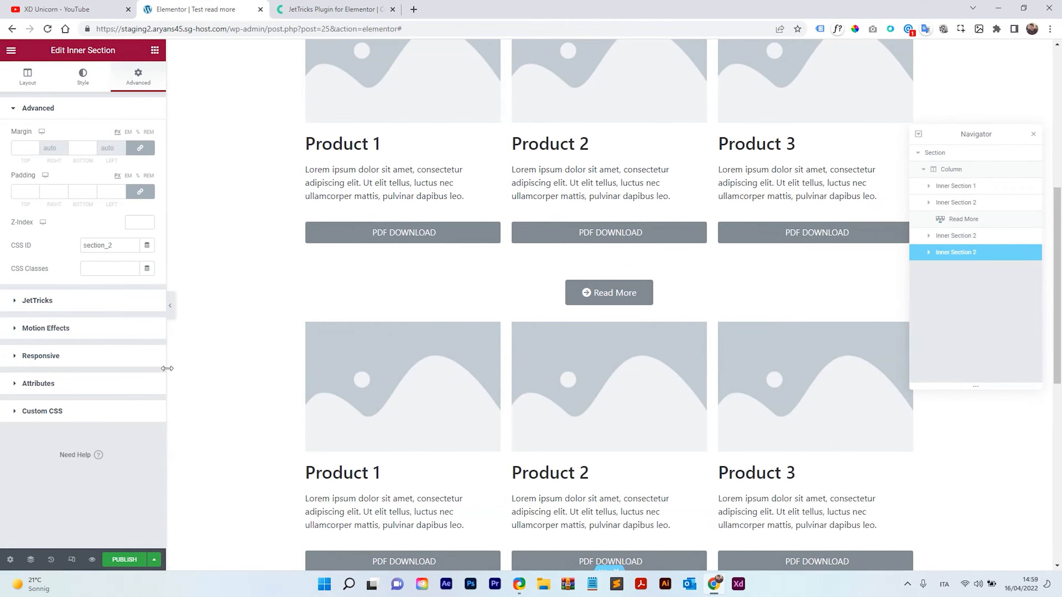
{"action": "left_click", "coordinate": [128, 561]}
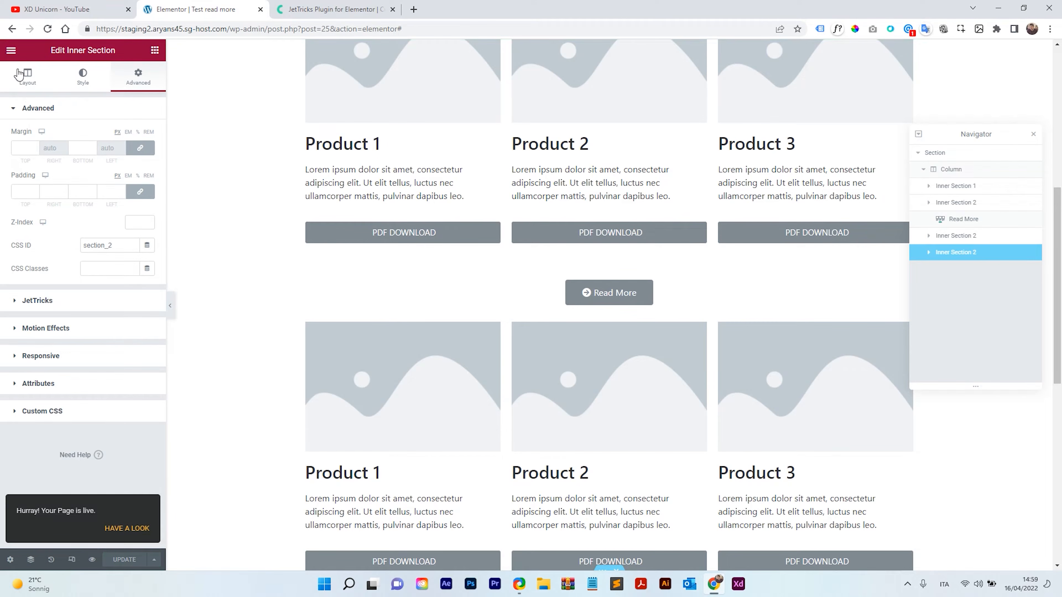
Open the published page in a new browser tab from the editor menu.
{"action": "left_click", "coordinate": [11, 50]}
{"action": "left_click", "coordinate": [64, 219]}
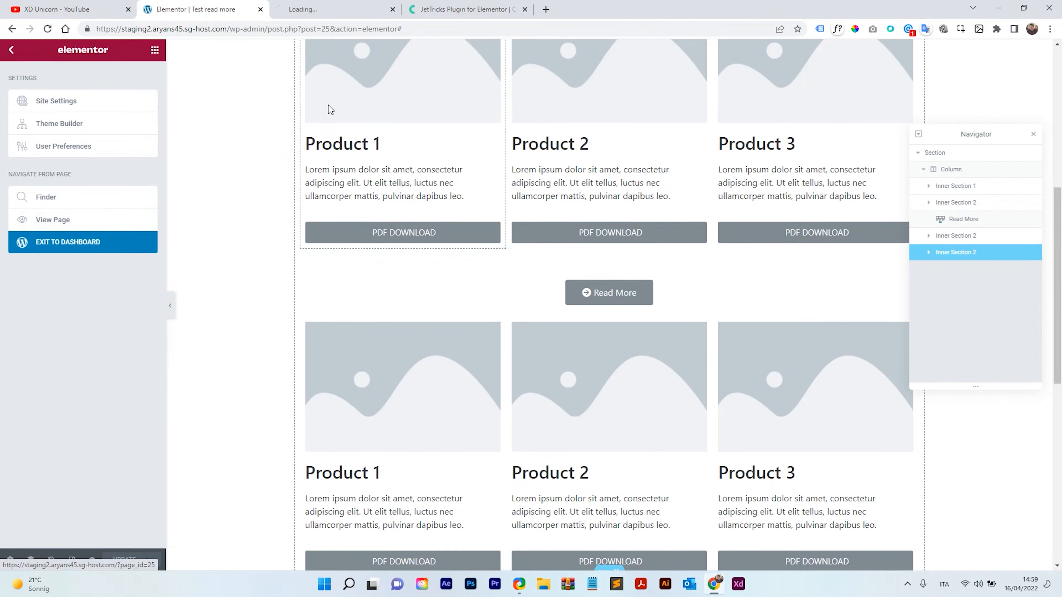
{"action": "left_click", "coordinate": [317, 8]}
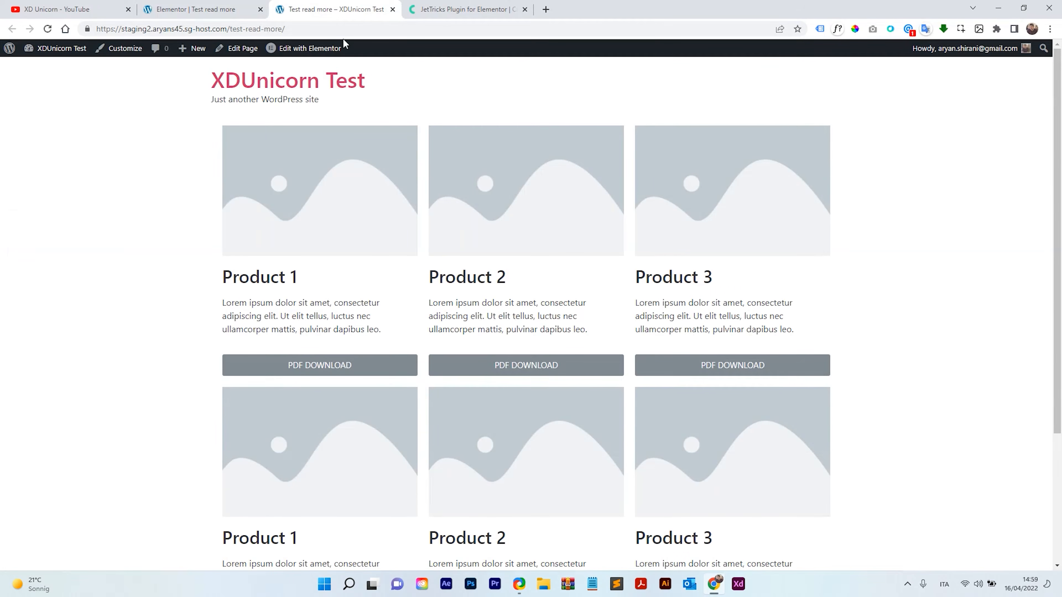
Test the Read More button on the live page, checking how the hidden product rows appear.
{"action": "scroll", "coordinate": [530, 293], "scroll_direction": "down", "scroll_amount": 5}
{"action": "scroll", "coordinate": [533, 362], "scroll_direction": "up", "scroll_amount": 5}
{"action": "left_click_drag", "start_coordinate": [231, 276], "coordinate": [922, 292]}
{"action": "scroll", "coordinate": [922, 292], "scroll_direction": "down", "scroll_amount": 4}
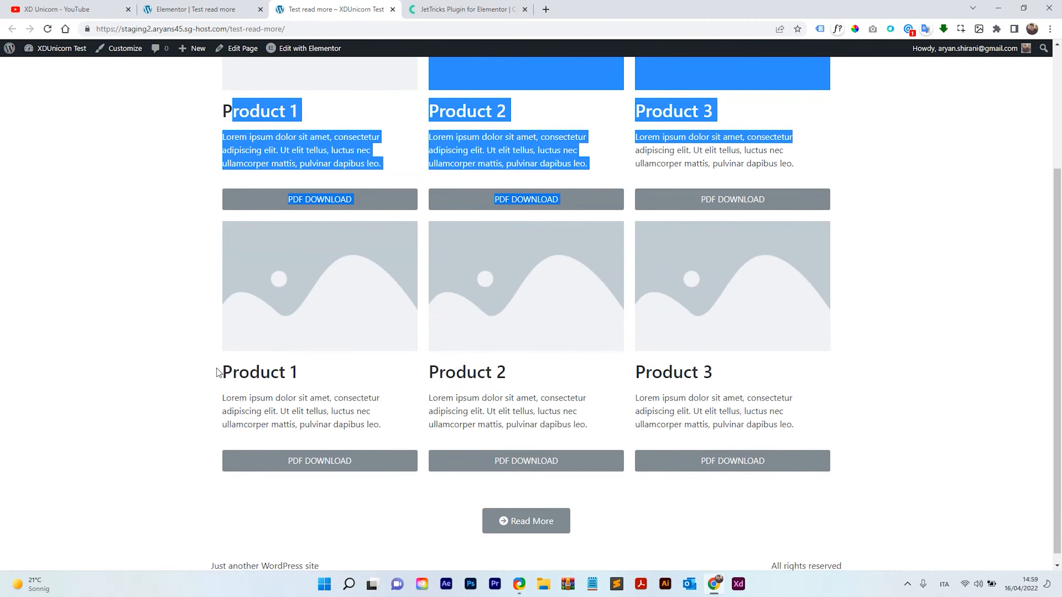
{"action": "left_click_drag", "start_coordinate": [218, 371], "coordinate": [424, 373]}
{"action": "left_click", "coordinate": [771, 386]}
{"action": "scroll", "coordinate": [682, 374], "scroll_direction": "down", "scroll_amount": 1}
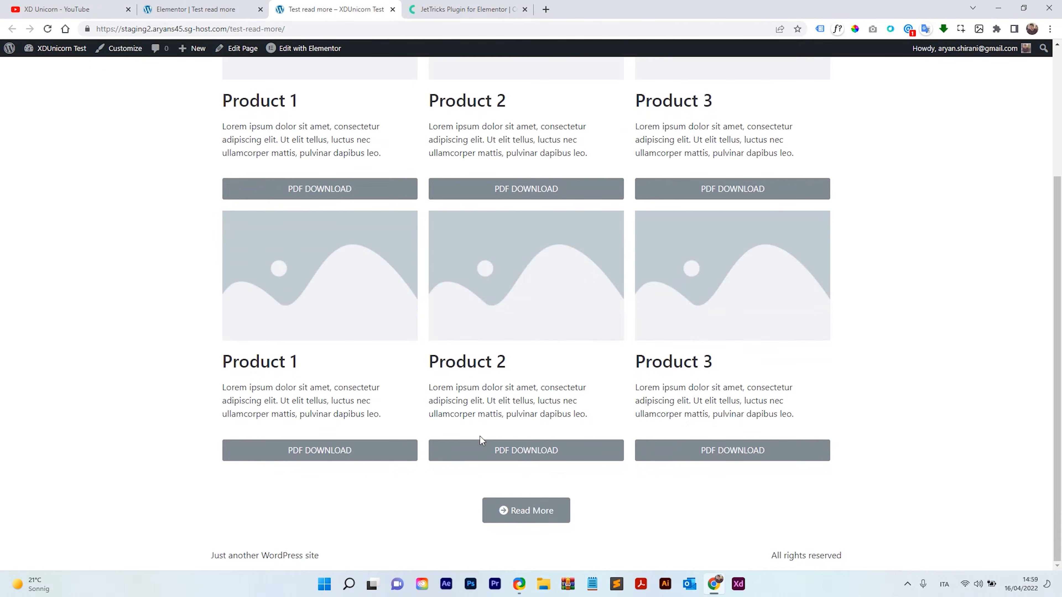
{"action": "left_click", "coordinate": [528, 511]}
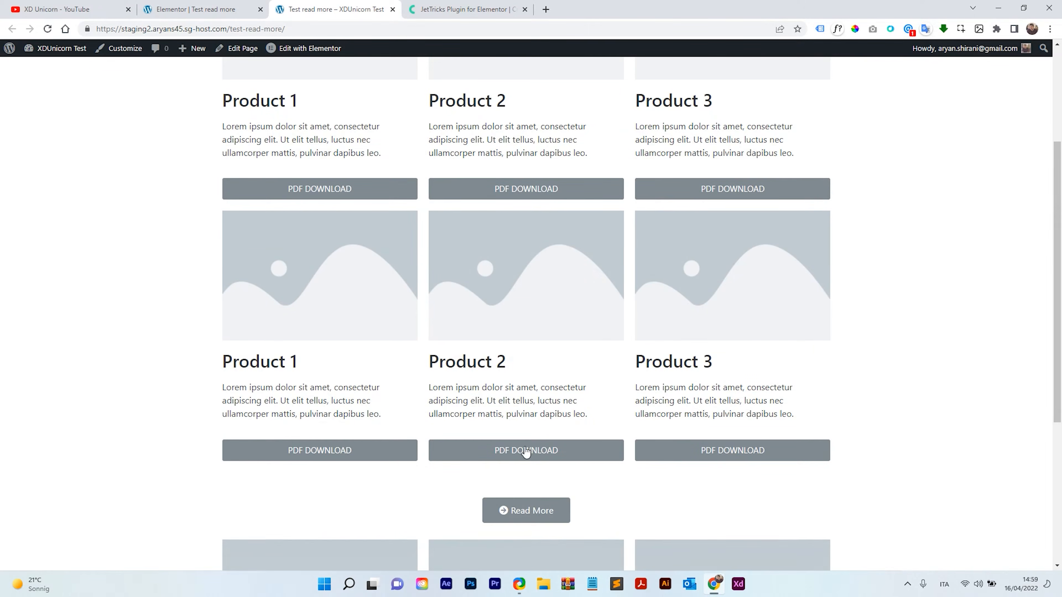
{"action": "scroll", "coordinate": [524, 397], "scroll_direction": "down", "scroll_amount": 5}
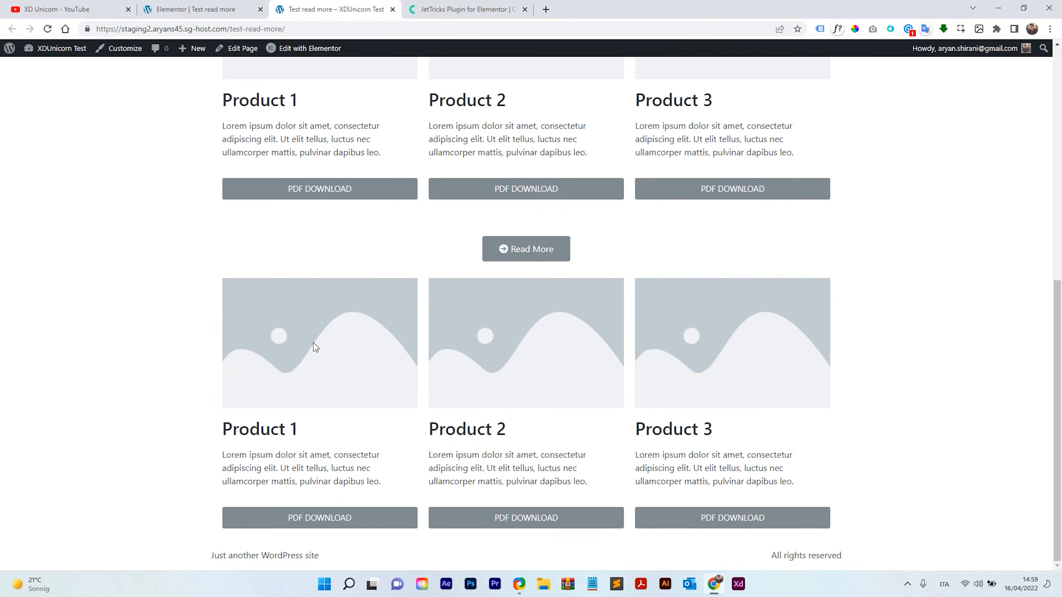
{"action": "left_click_drag", "start_coordinate": [188, 403], "coordinate": [844, 493]}
{"action": "left_click", "coordinate": [677, 357]}
{"action": "left_click", "coordinate": [527, 251]}
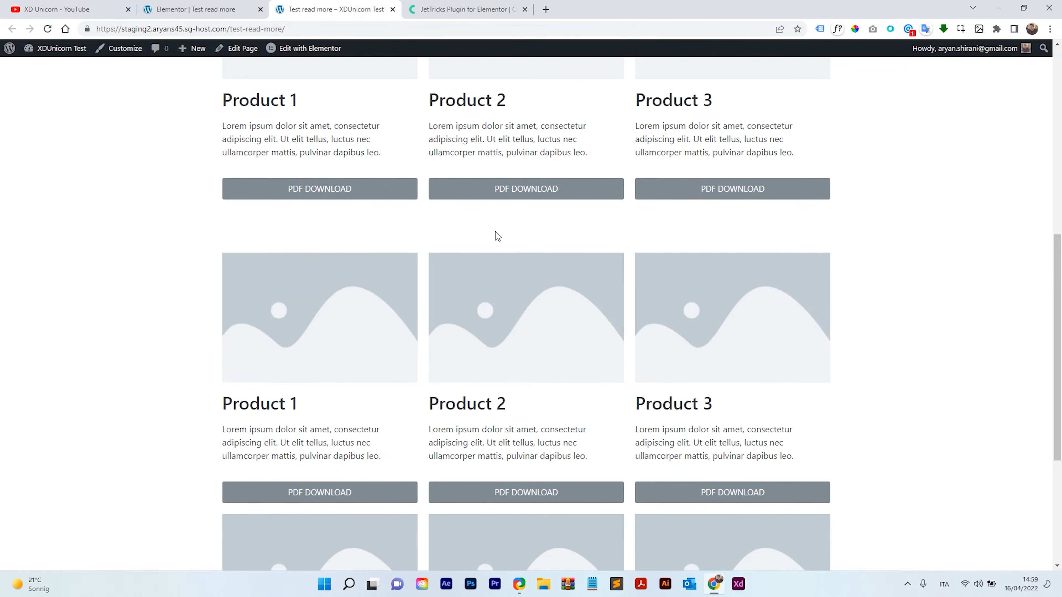
{"action": "scroll", "coordinate": [495, 231], "scroll_direction": "down", "scroll_amount": 5}
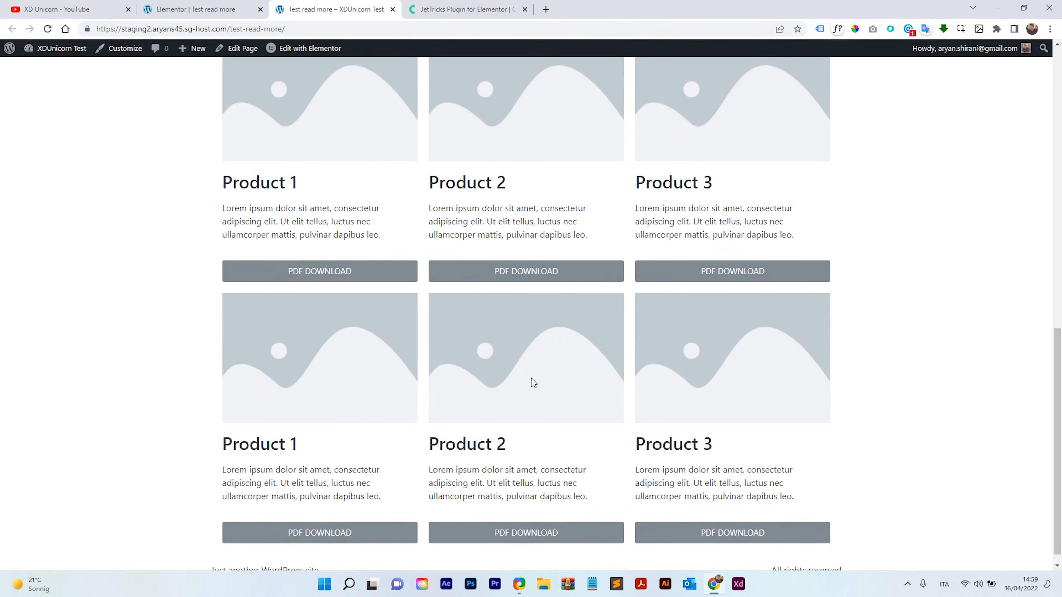
{"action": "scroll", "coordinate": [531, 379], "scroll_direction": "up", "scroll_amount": 6}
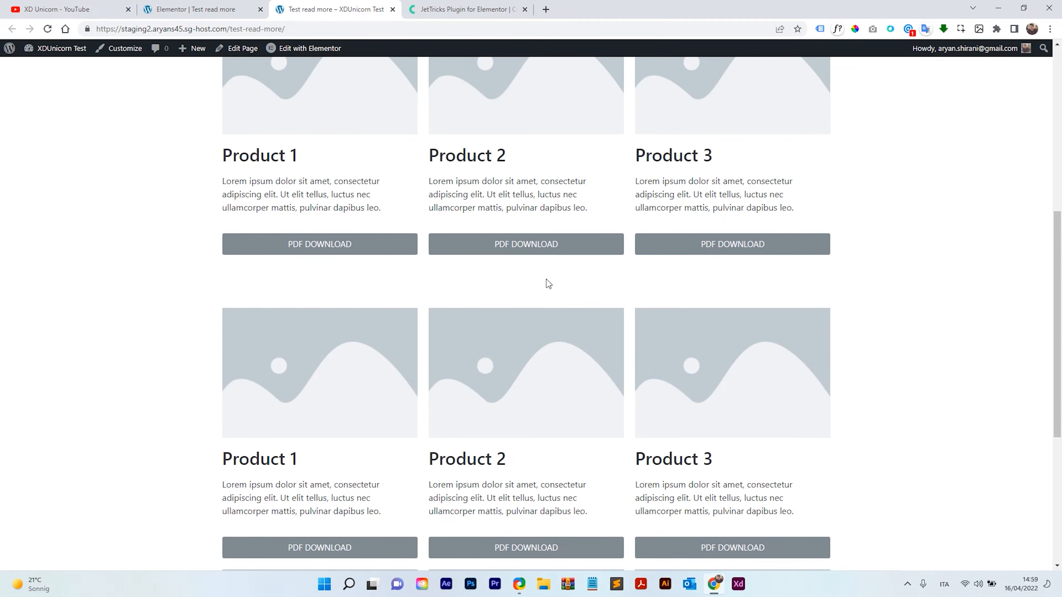
{"action": "scroll", "coordinate": [545, 279], "scroll_direction": "down", "scroll_amount": 3}
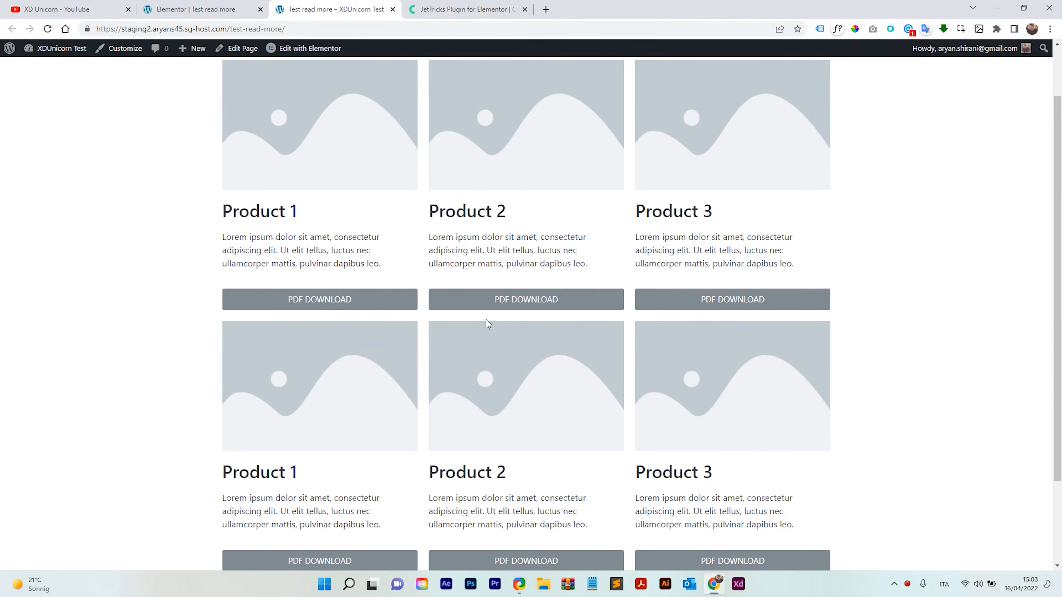
Turn on Show All Sections in the Read More widget's settings and update the page.
{"action": "left_click", "coordinate": [217, 2]}
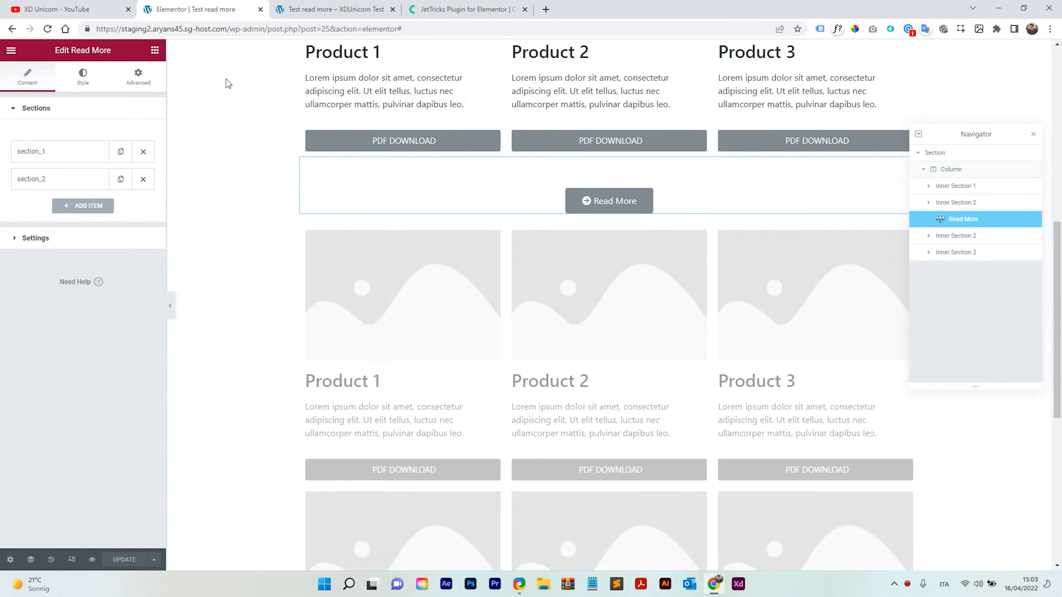
{"action": "scroll", "coordinate": [264, 213], "scroll_direction": "down", "scroll_amount": 5}
{"action": "scroll", "coordinate": [476, 289], "scroll_direction": "up", "scroll_amount": 5}
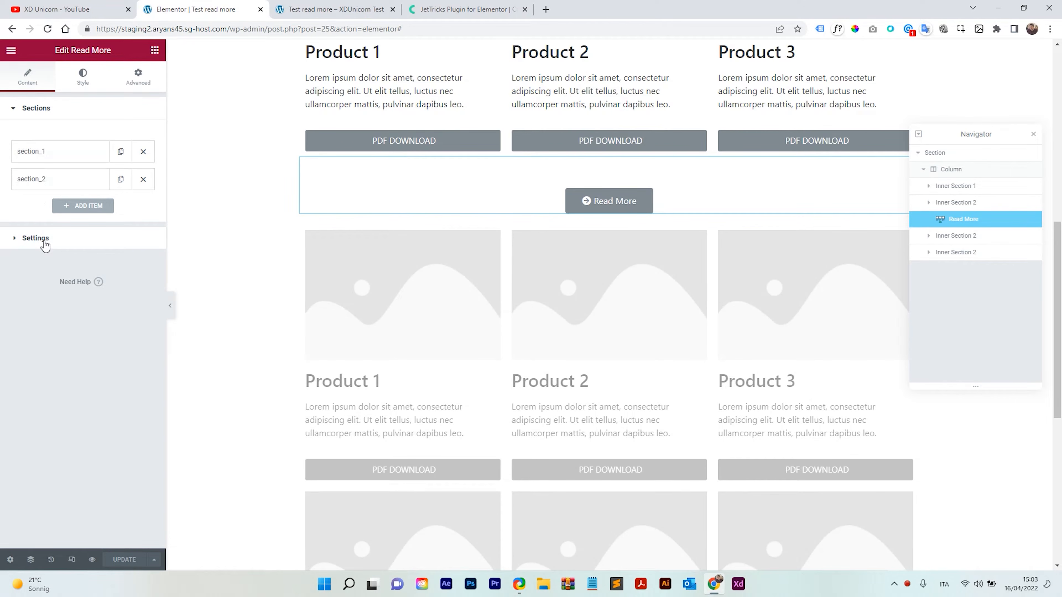
{"action": "left_click", "coordinate": [36, 238]}
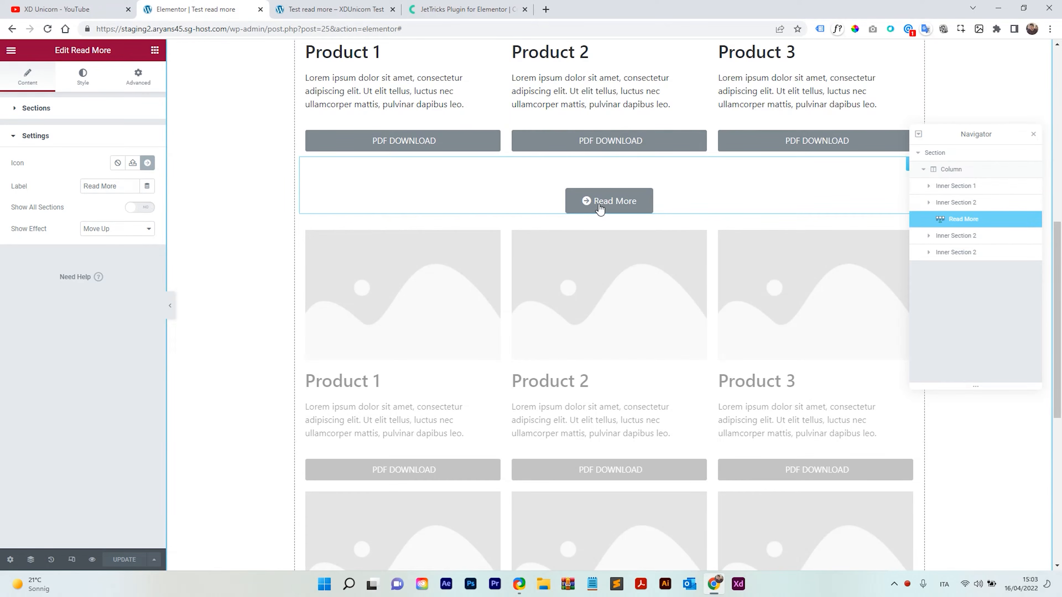
{"action": "scroll", "coordinate": [439, 226], "scroll_direction": "down", "scroll_amount": 2}
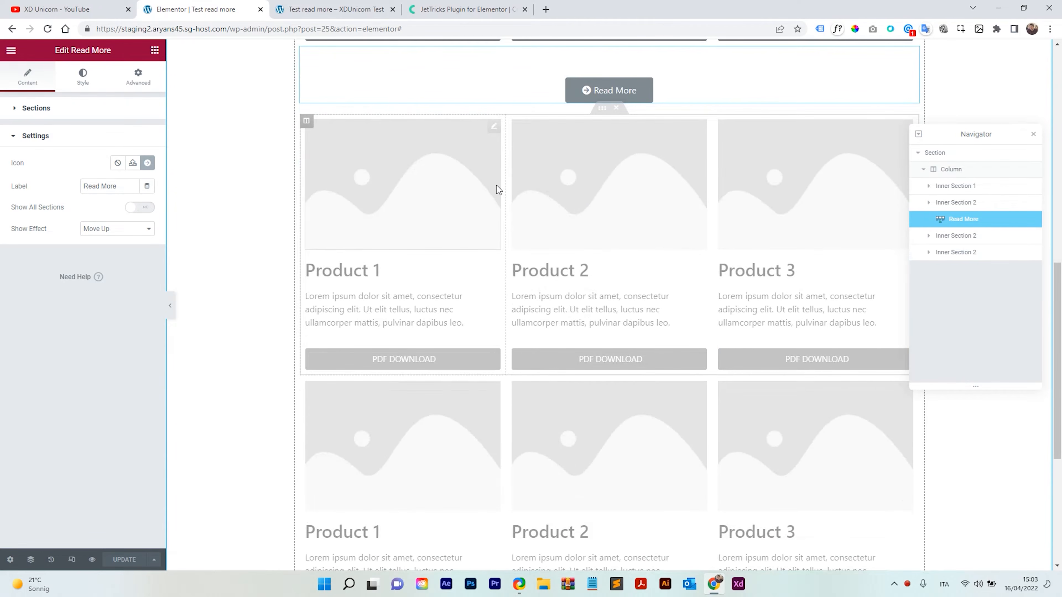
{"action": "scroll", "coordinate": [757, 197], "scroll_direction": "down", "scroll_amount": 3}
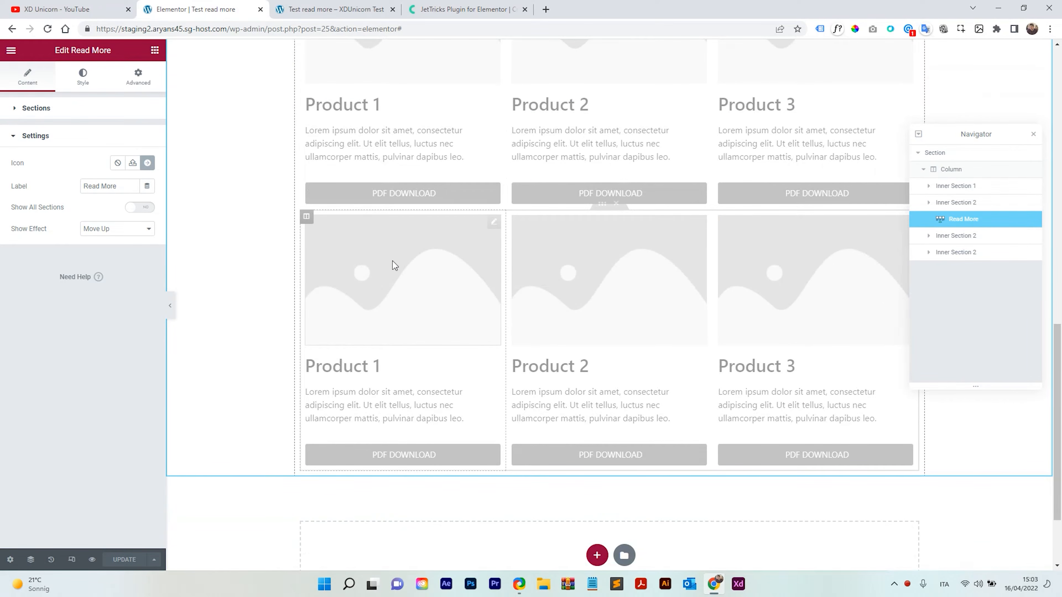
{"action": "scroll", "coordinate": [559, 316], "scroll_direction": "up", "scroll_amount": 3}
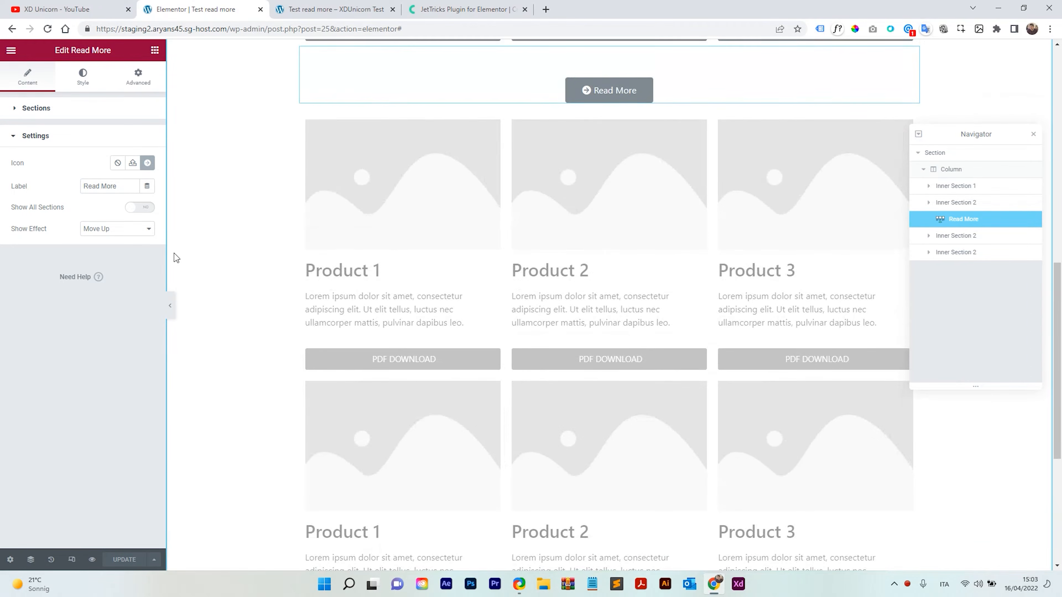
{"action": "left_click", "coordinate": [140, 207]}
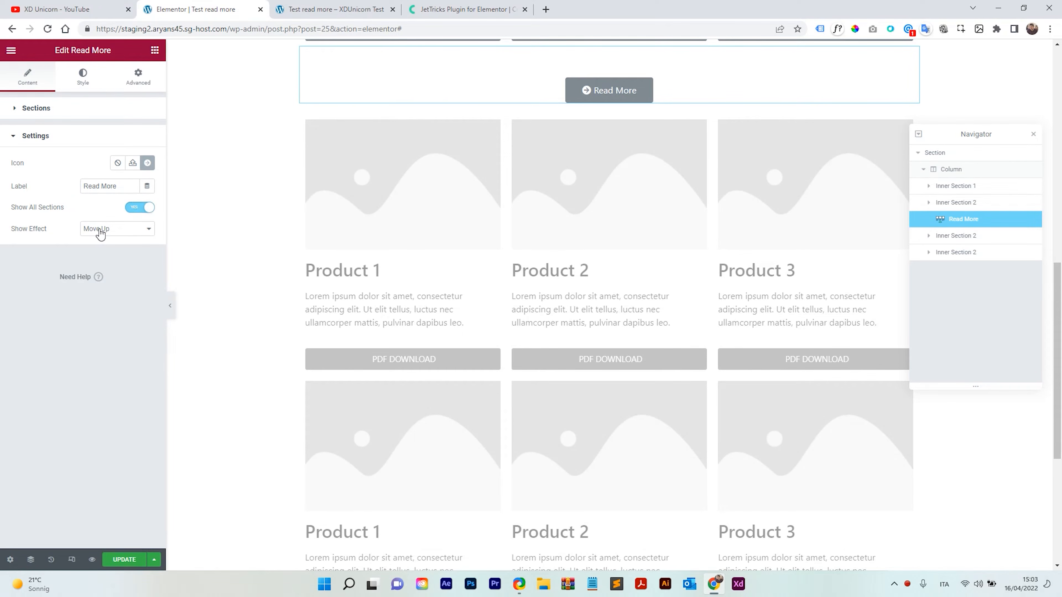
{"action": "left_click_drag", "start_coordinate": [121, 186], "coordinate": [77, 189]}
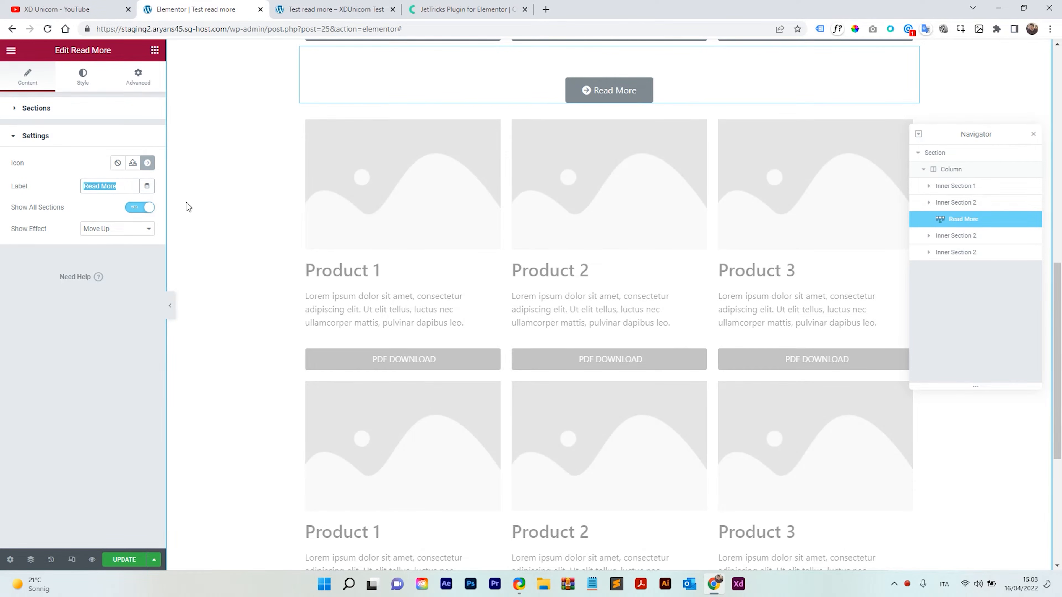
{"action": "left_click", "coordinate": [123, 186]}
{"action": "left_click_drag", "start_coordinate": [101, 186], "coordinate": [73, 189]}
{"action": "left_click", "coordinate": [114, 188]}
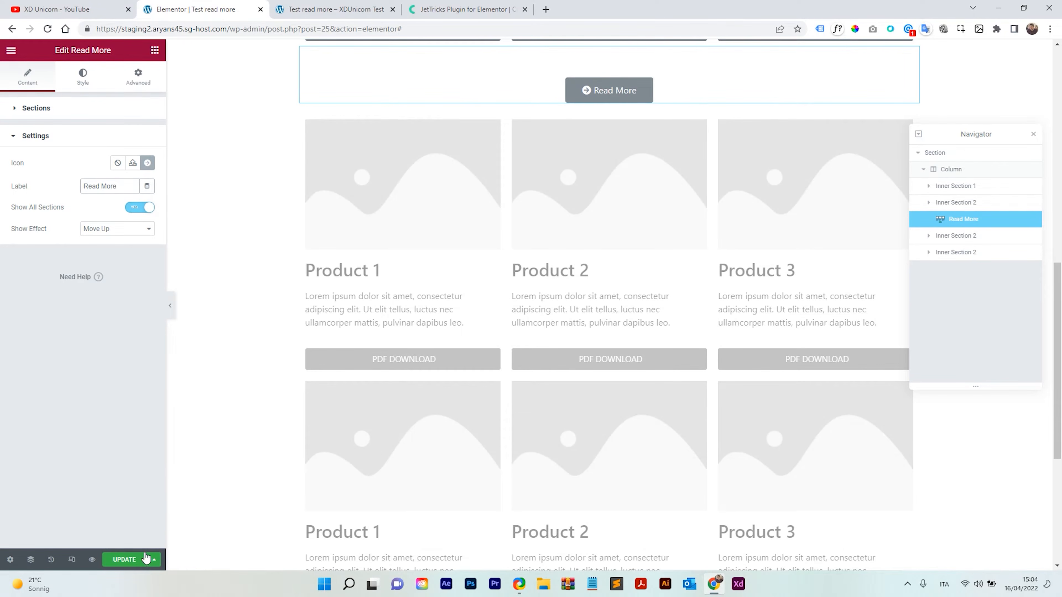
{"action": "left_click", "coordinate": [133, 560]}
Reload the live page and test the Read More button again on the product rows.
{"action": "left_click", "coordinate": [363, 8]}
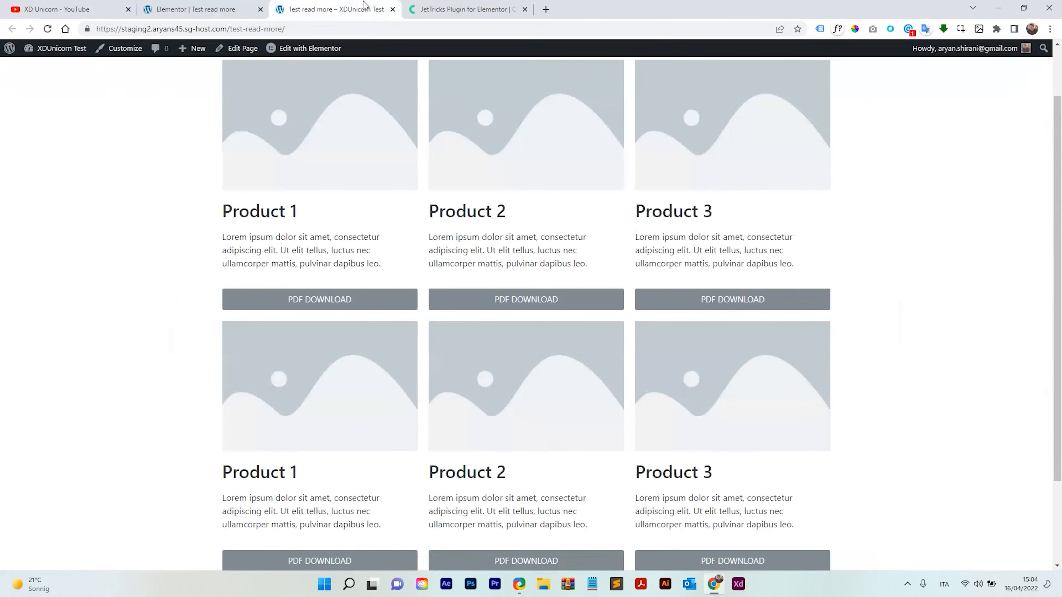
{"action": "scroll", "coordinate": [377, 180], "scroll_direction": "up", "scroll_amount": 2}
{"action": "left_click", "coordinate": [47, 29]}
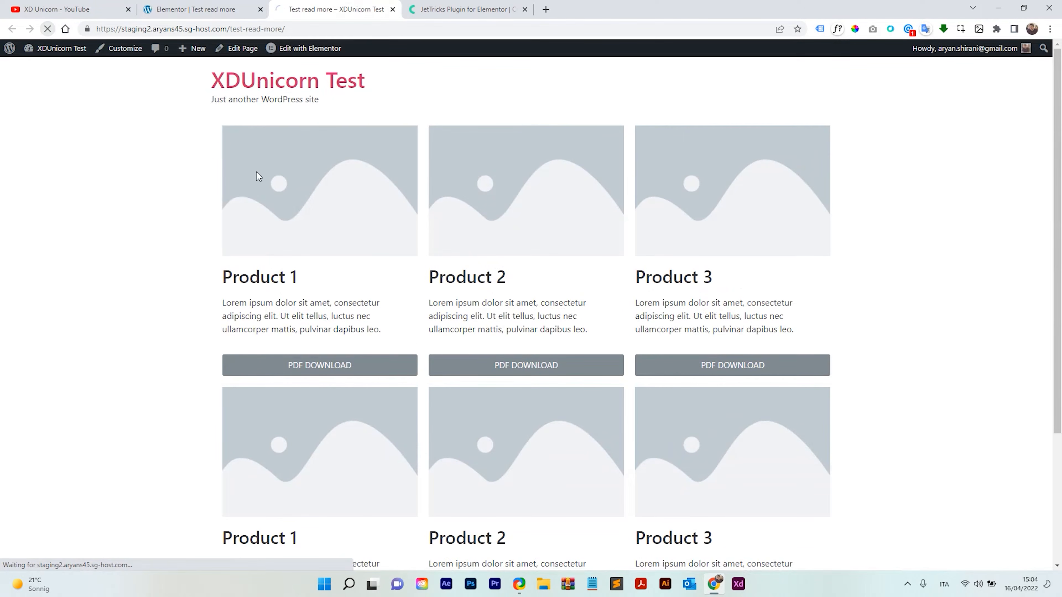
{"action": "scroll", "coordinate": [319, 207], "scroll_direction": "down", "scroll_amount": 4}
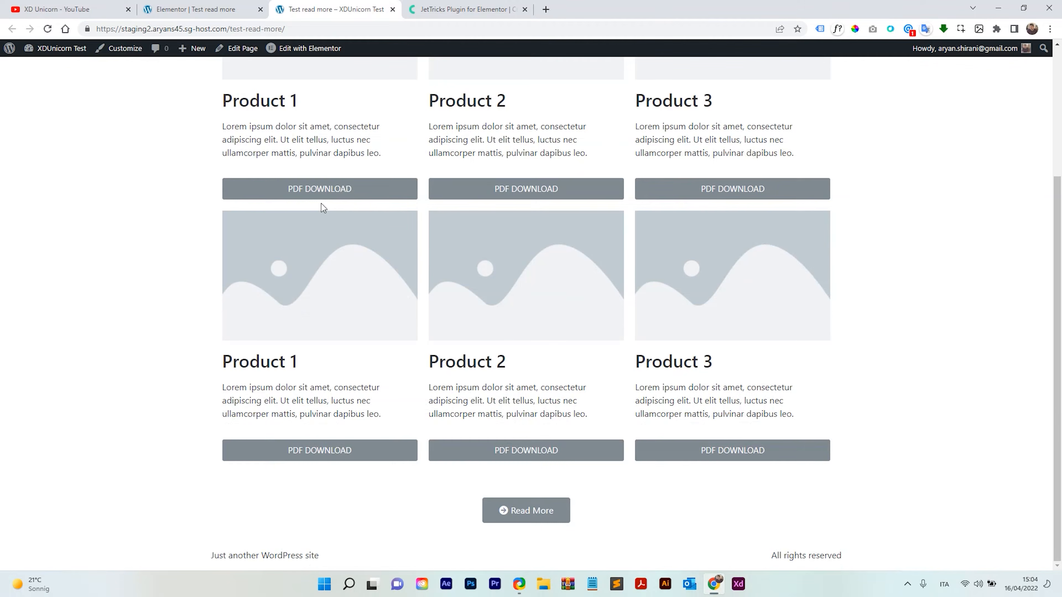
{"action": "left_click", "coordinate": [526, 510]}
{"action": "scroll", "coordinate": [489, 252], "scroll_direction": "down", "scroll_amount": 10}
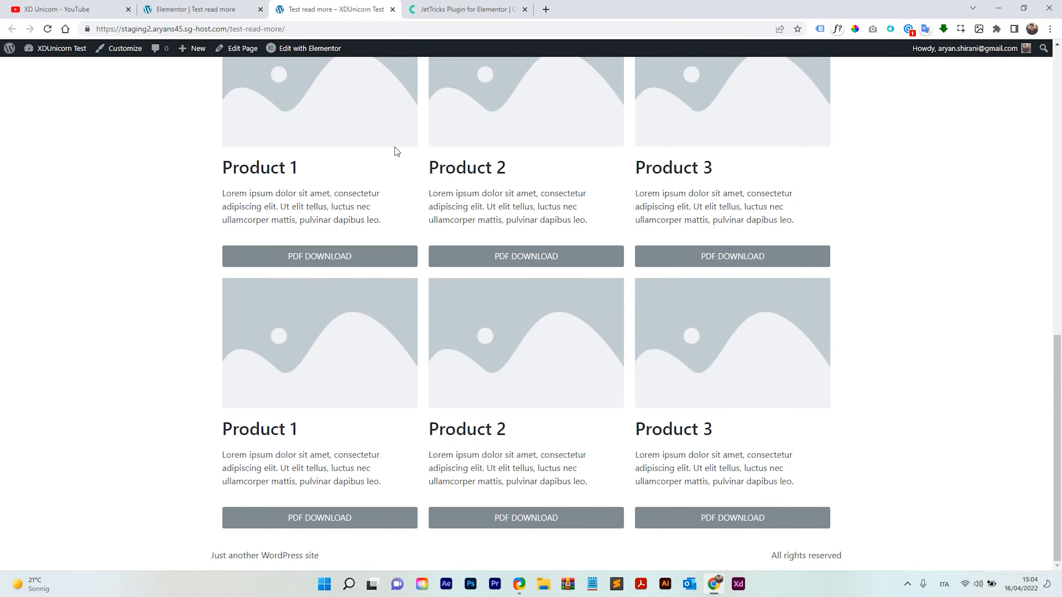
{"action": "scroll", "coordinate": [440, 450], "scroll_direction": "up", "scroll_amount": 6}
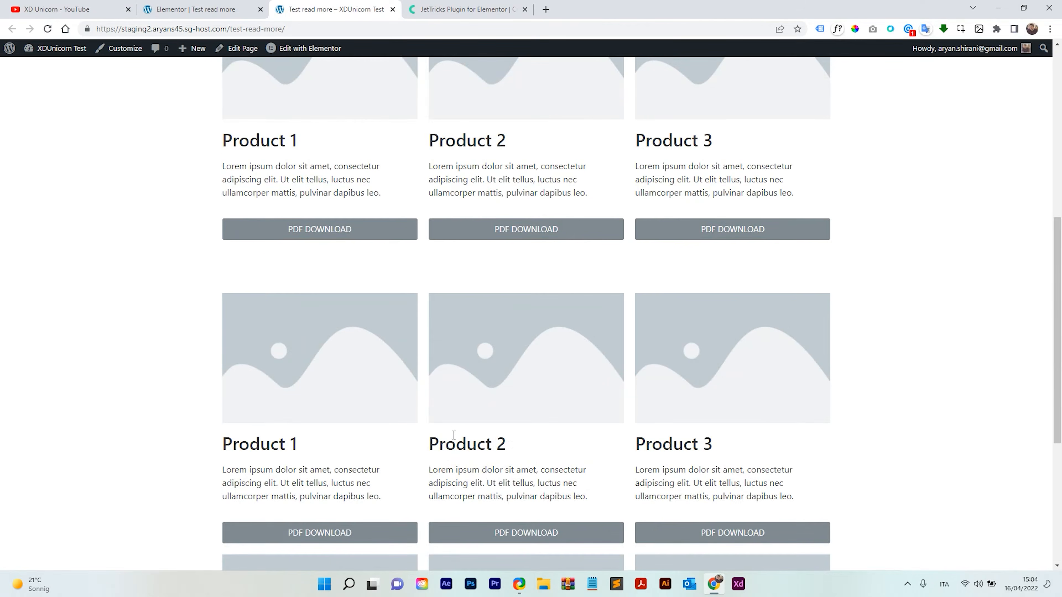
{"action": "scroll", "coordinate": [469, 317], "scroll_direction": "down", "scroll_amount": 6}
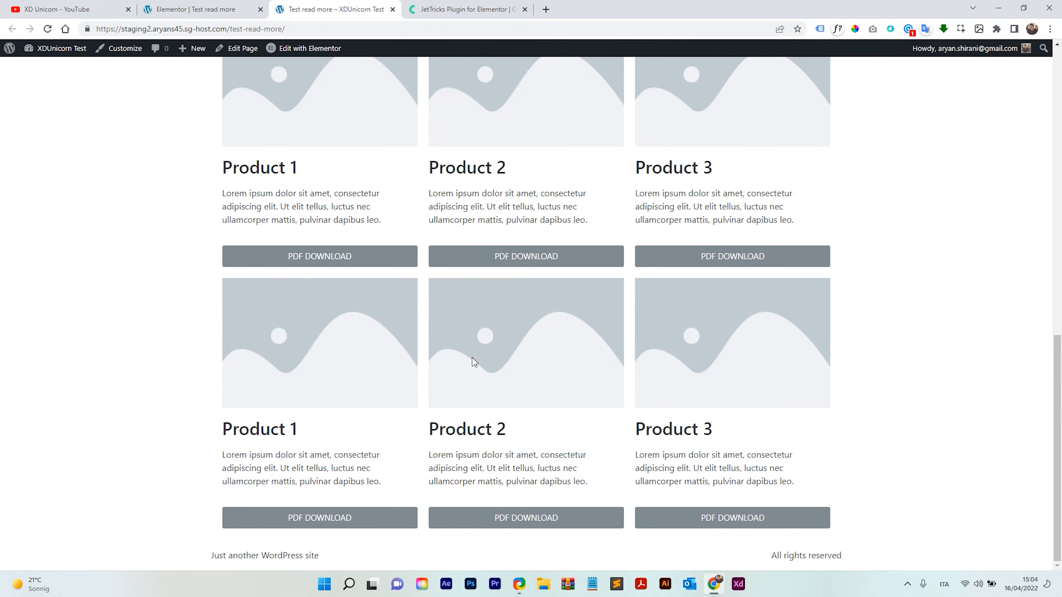
{"action": "scroll", "coordinate": [472, 358], "scroll_direction": "up", "scroll_amount": 5}
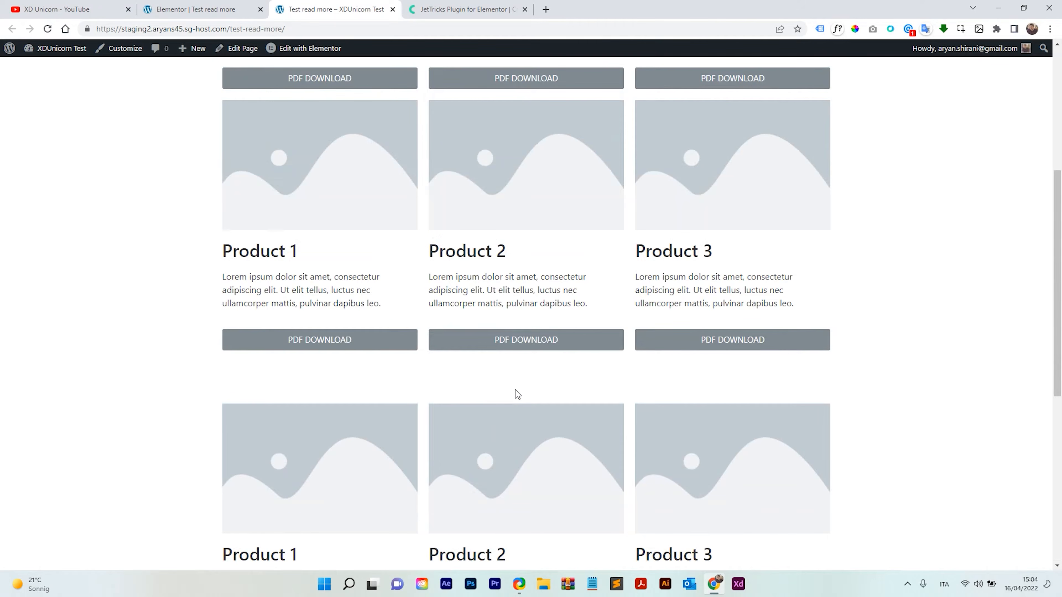
{"action": "scroll", "coordinate": [515, 389], "scroll_direction": "up", "scroll_amount": 1}
{"action": "scroll", "coordinate": [543, 372], "scroll_direction": "down", "scroll_amount": 5}
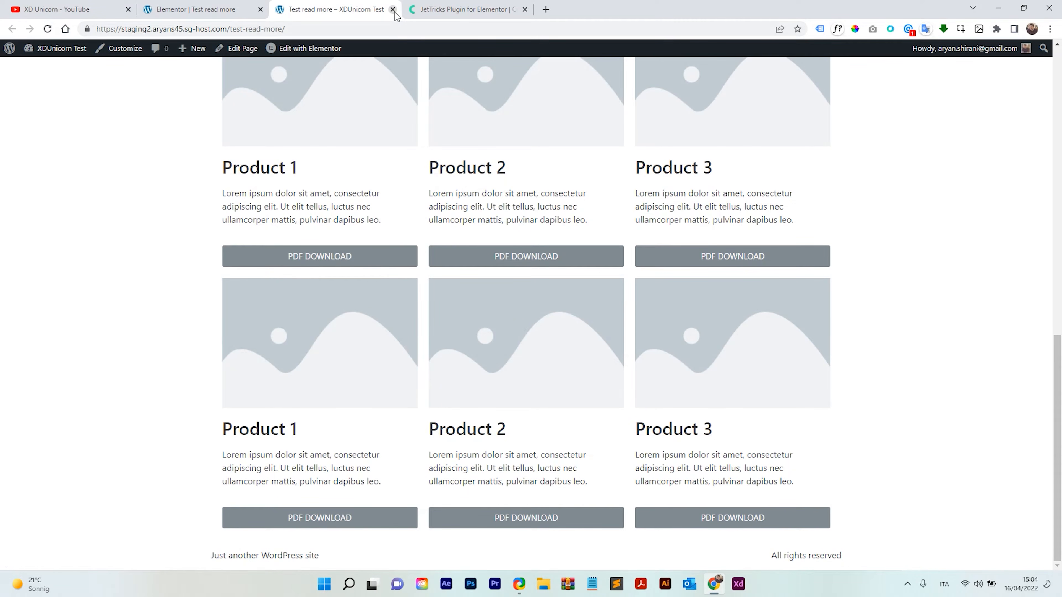
Duplicate the Read More widget and move the copy below the last product row.
{"action": "left_click", "coordinate": [196, 5]}
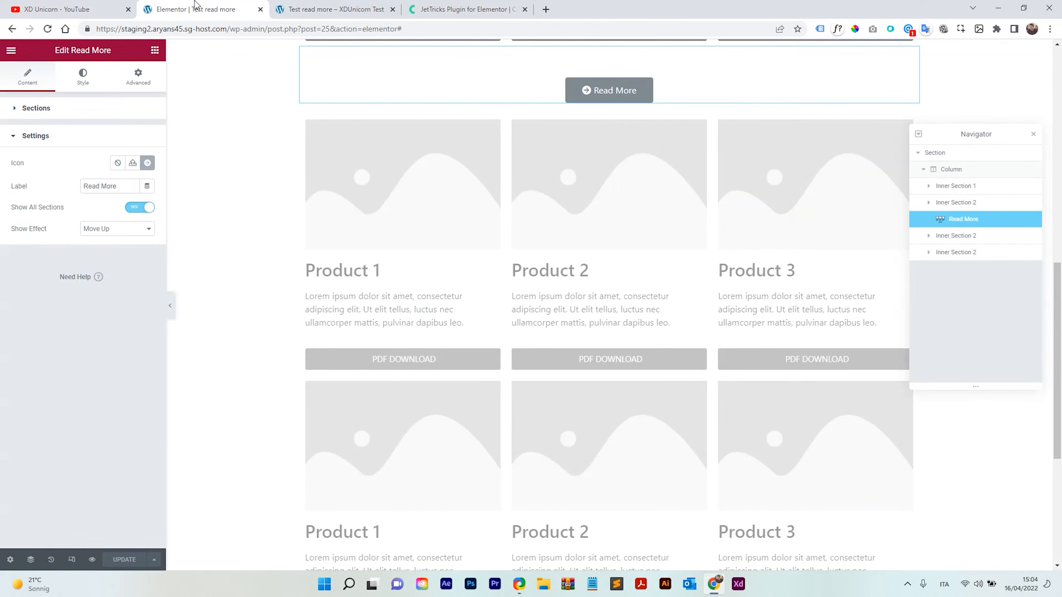
{"action": "scroll", "coordinate": [629, 347], "scroll_direction": "down", "scroll_amount": 4}
{"action": "scroll", "coordinate": [632, 366], "scroll_direction": "up", "scroll_amount": 6}
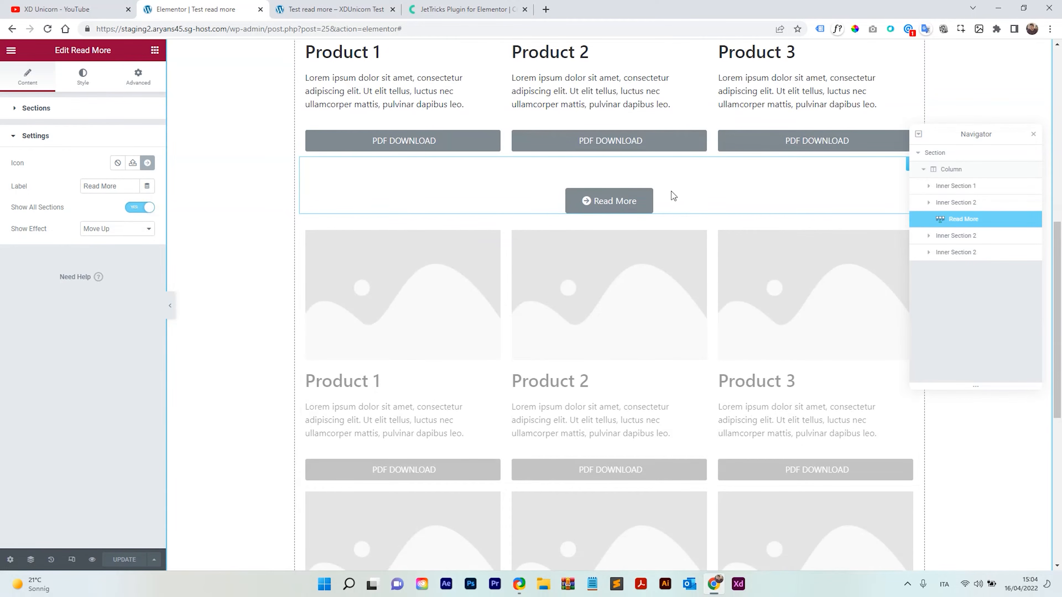
{"action": "scroll", "coordinate": [673, 197], "scroll_direction": "up", "scroll_amount": 3}
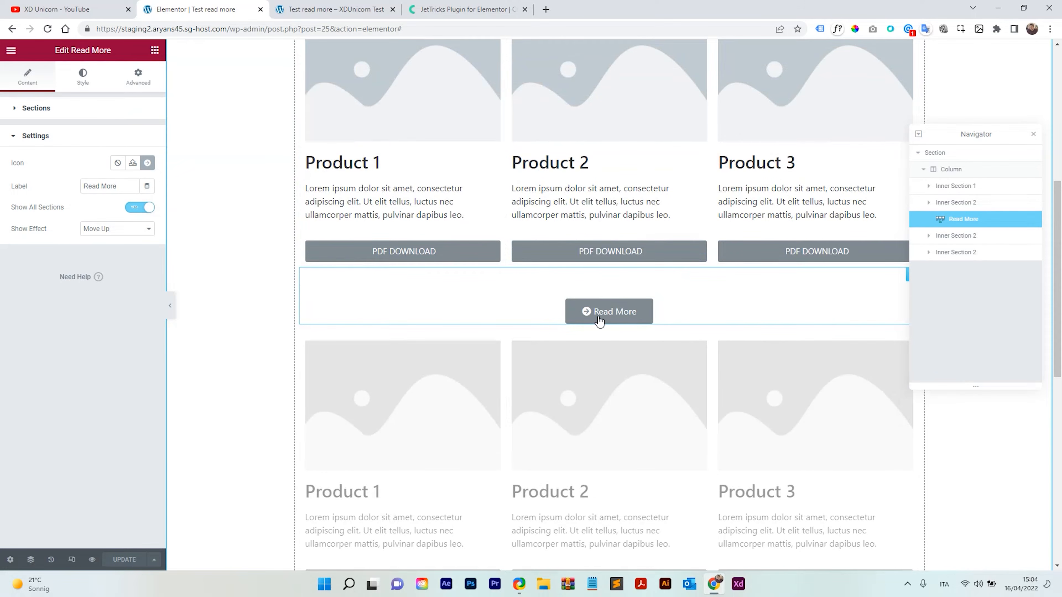
{"action": "right_click", "coordinate": [630, 313]}
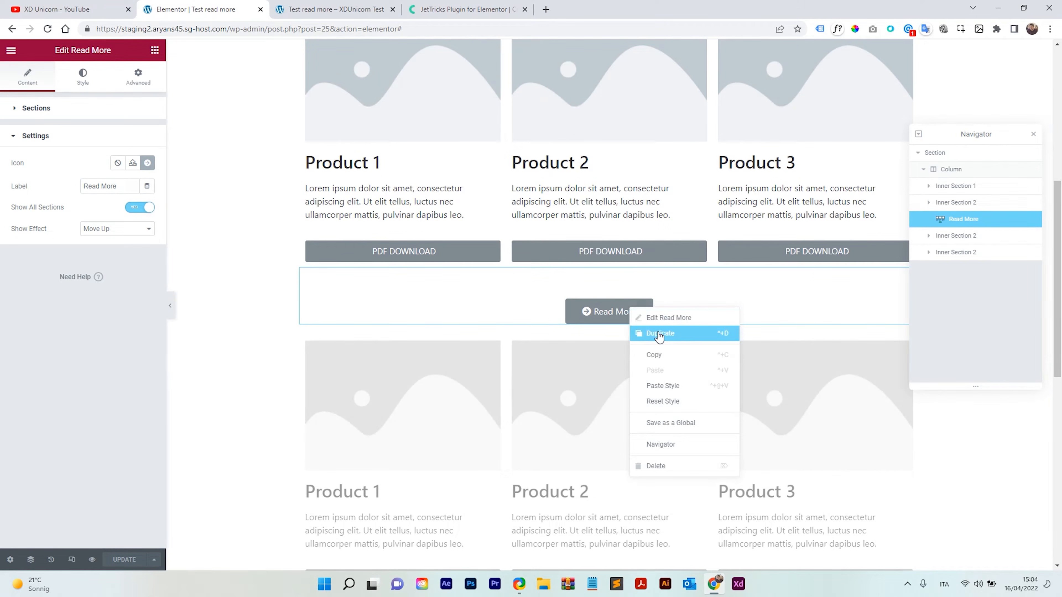
{"action": "left_click", "coordinate": [652, 353]}
{"action": "scroll", "coordinate": [408, 219], "scroll_direction": "down", "scroll_amount": 6}
{"action": "scroll", "coordinate": [408, 218], "scroll_direction": "down", "scroll_amount": 5}
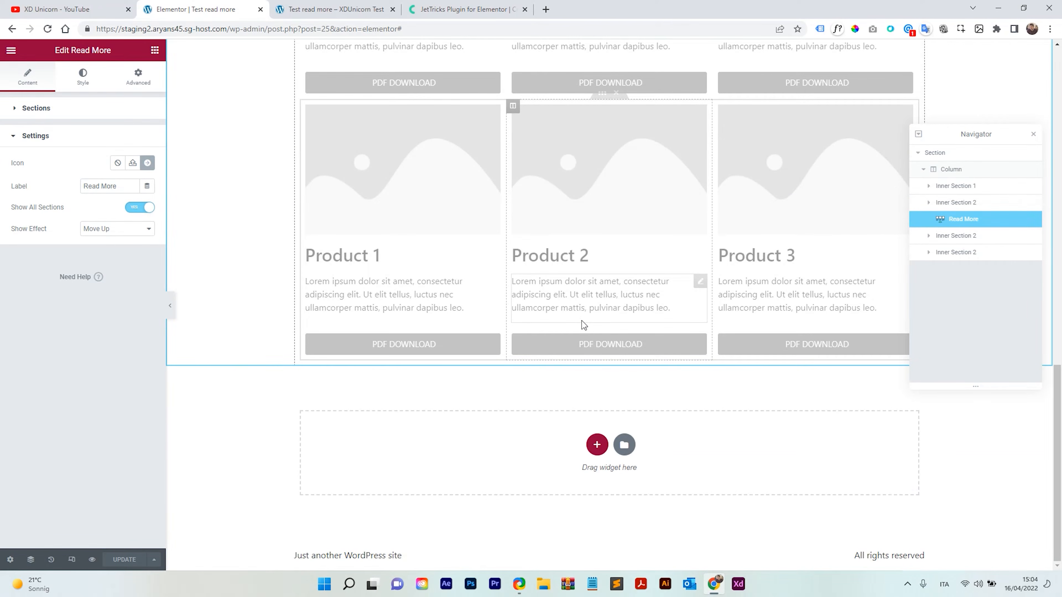
{"action": "scroll", "coordinate": [581, 321], "scroll_direction": "up", "scroll_amount": 9}
{"action": "right_click", "coordinate": [615, 198]}
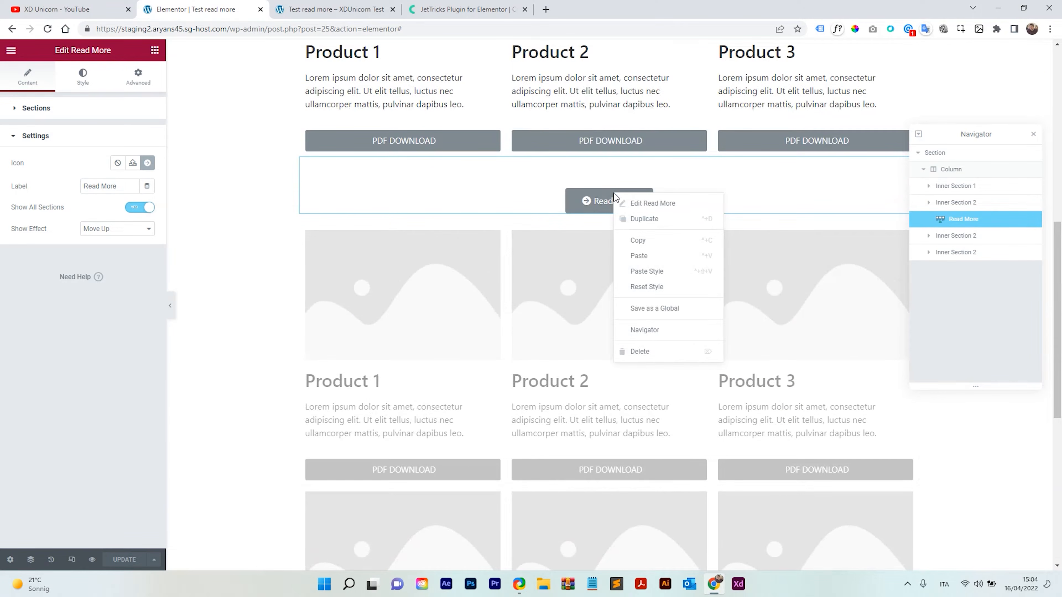
{"action": "left_click", "coordinate": [642, 216]}
{"action": "left_click_drag", "start_coordinate": [621, 244], "coordinate": [562, 377]}
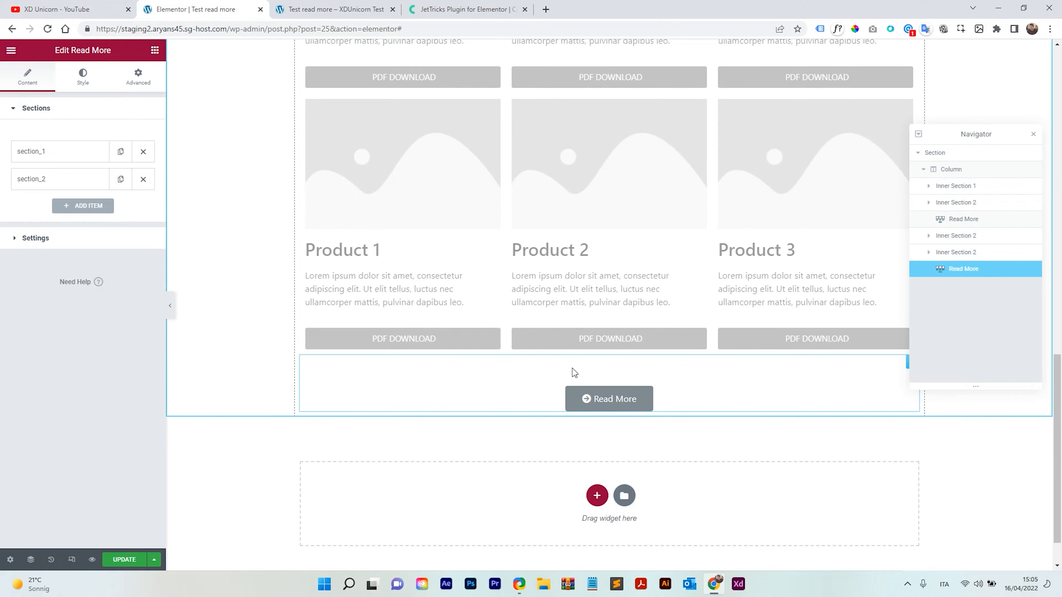
Add a third section item to the upper Read More widget with the section ID readmore_2.
{"action": "left_click", "coordinate": [623, 399]}
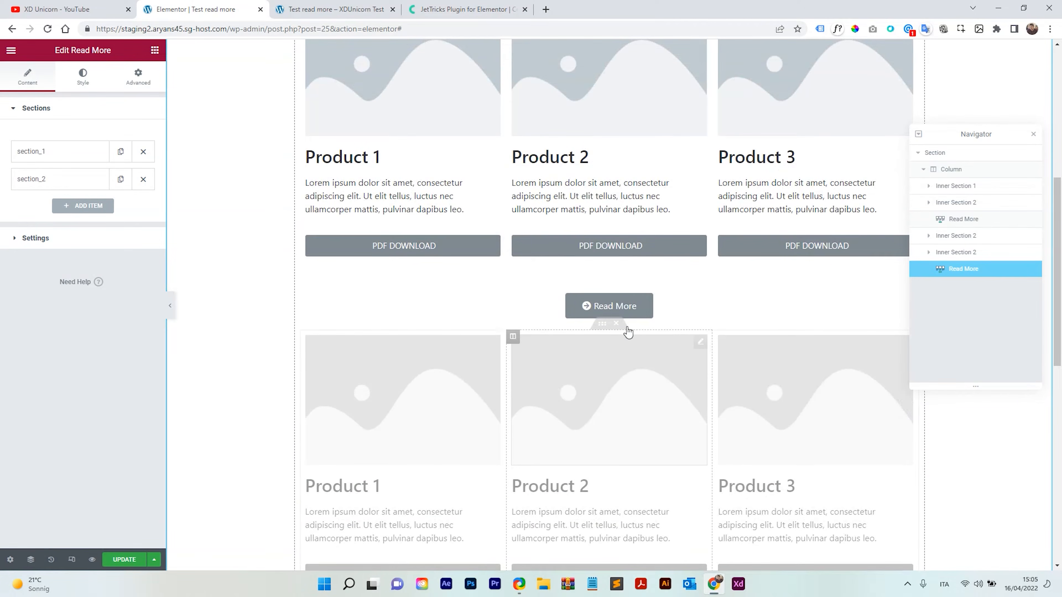
{"action": "left_click", "coordinate": [654, 305]}
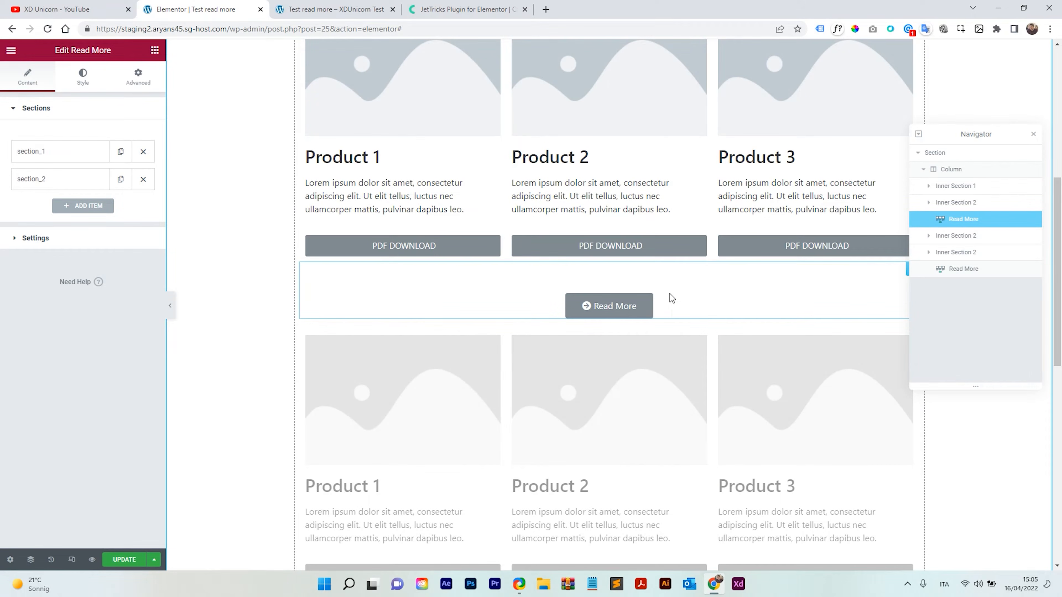
{"action": "left_click", "coordinate": [67, 205]}
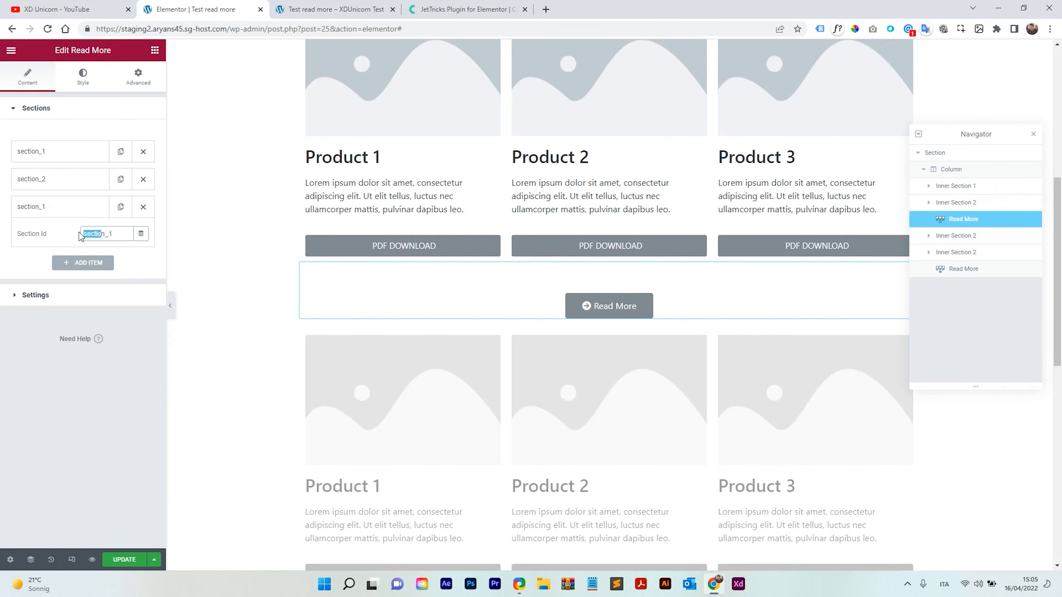
{"action": "left_click_drag", "start_coordinate": [103, 233], "coordinate": [82, 233]}
{"action": "type", "text": "readmore"}
{"action": "left_click_drag", "start_coordinate": [121, 237], "coordinate": [118, 236]}
{"action": "type", "text": "2"}
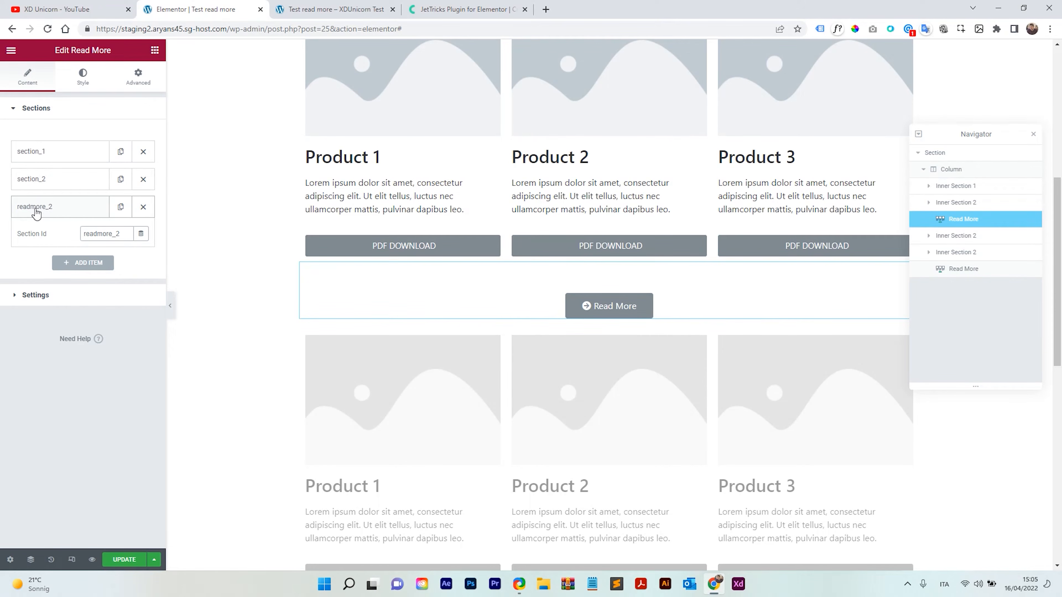
{"action": "double_click", "coordinate": [83, 234]}
{"action": "right_click", "coordinate": [85, 234]}
{"action": "left_click", "coordinate": [123, 273]}
{"action": "left_click", "coordinate": [62, 207]}
Select the lower Read More widget and paste a value into its CSS ID field.
{"action": "scroll", "coordinate": [421, 283], "scroll_direction": "down", "scroll_amount": 3}
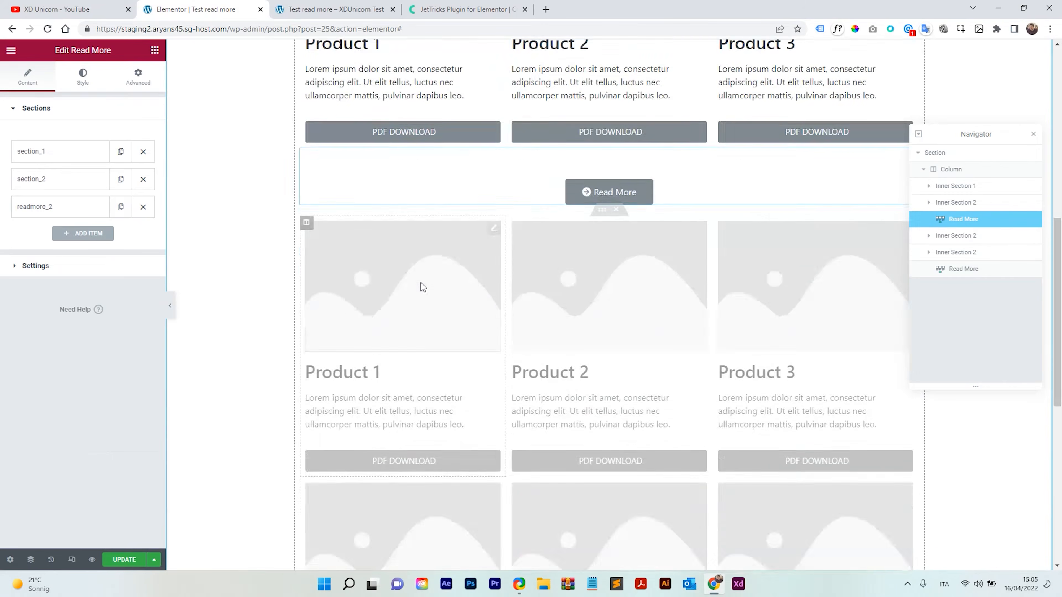
{"action": "scroll", "coordinate": [421, 286], "scroll_direction": "down", "scroll_amount": 4}
{"action": "left_click", "coordinate": [561, 335]}
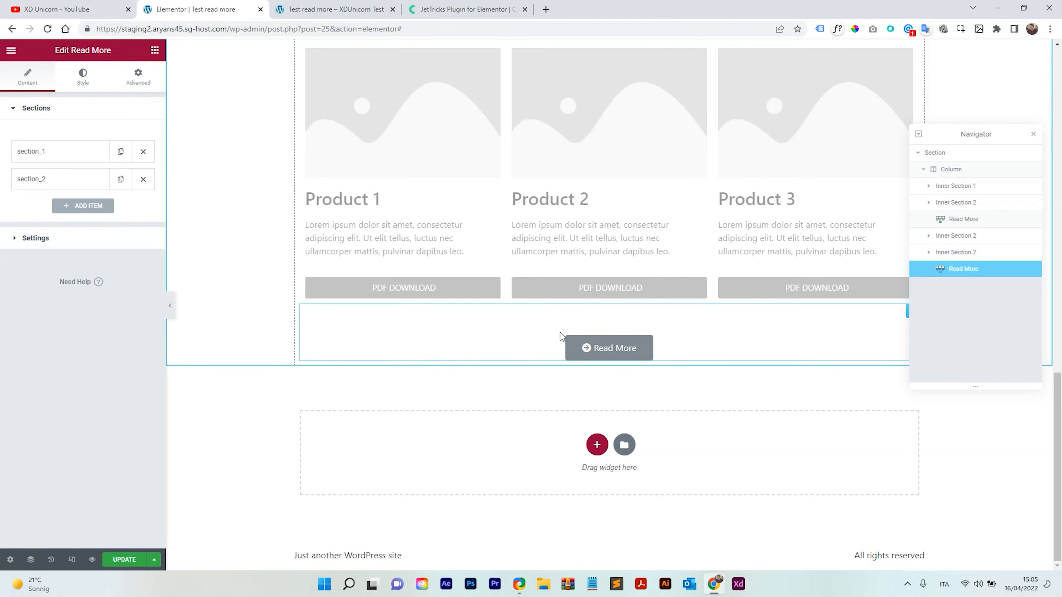
{"action": "left_click", "coordinate": [131, 82]}
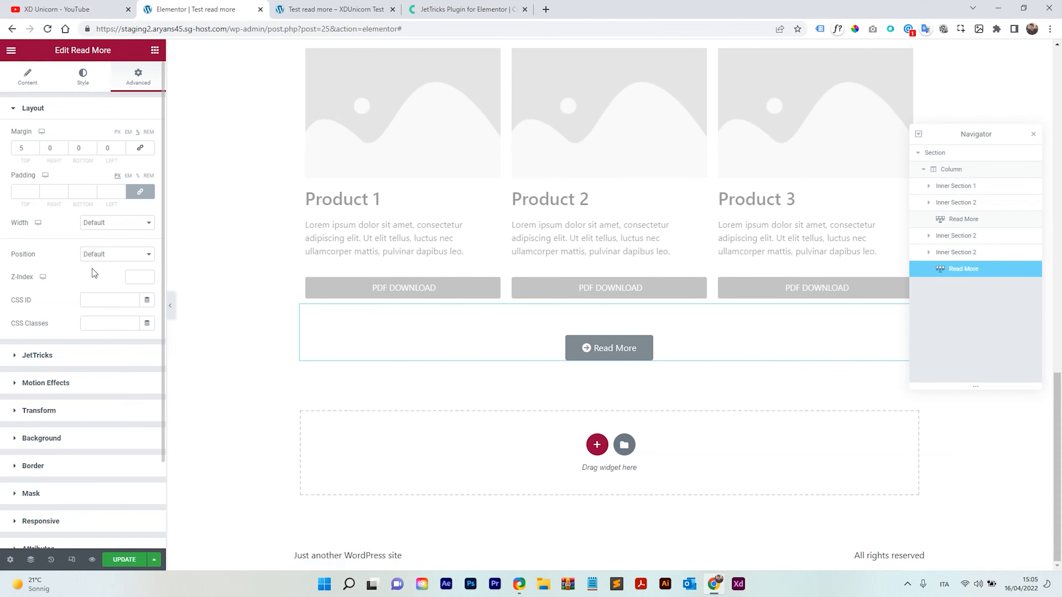
{"action": "left_click", "coordinate": [90, 300]}
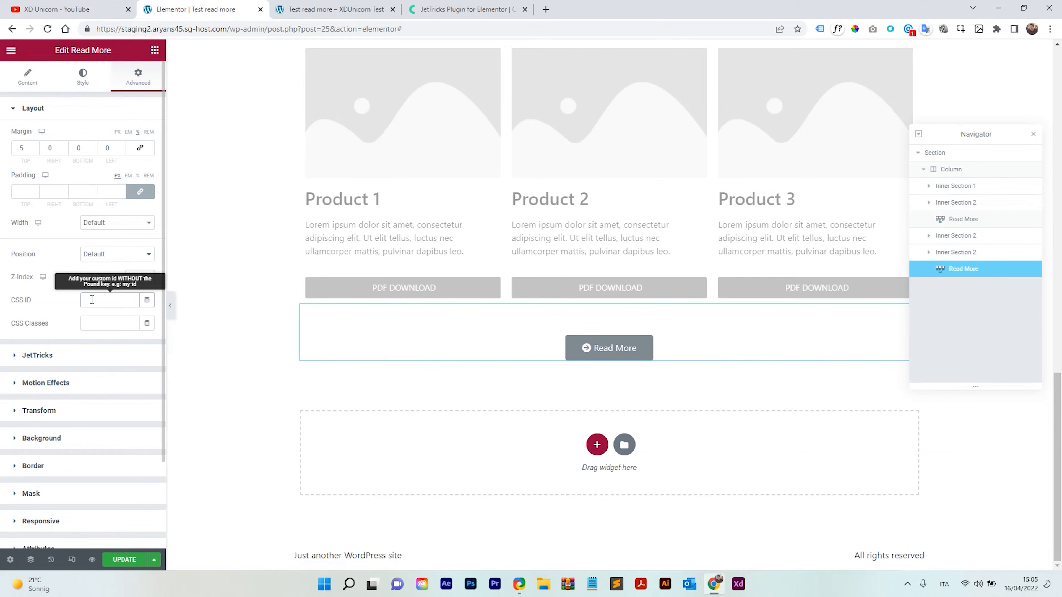
{"action": "right_click", "coordinate": [92, 300]}
{"action": "left_click", "coordinate": [140, 386]}
{"action": "left_click", "coordinate": [33, 83]}
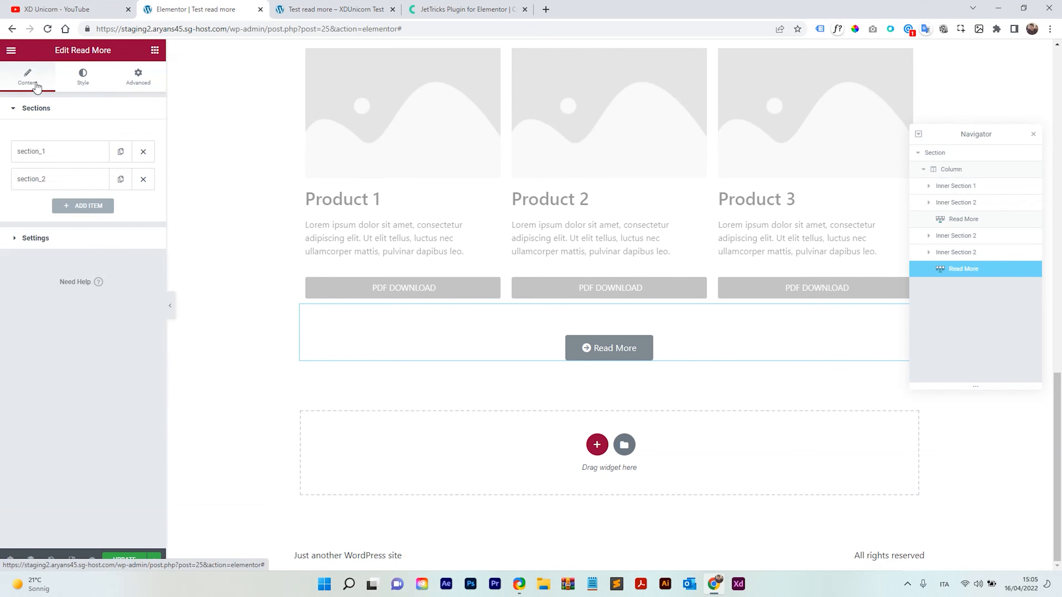
Rename the lower Read More widget's section IDs to section_3 and section_4.
{"action": "left_click", "coordinate": [53, 161]}
{"action": "left_click", "coordinate": [111, 179]}
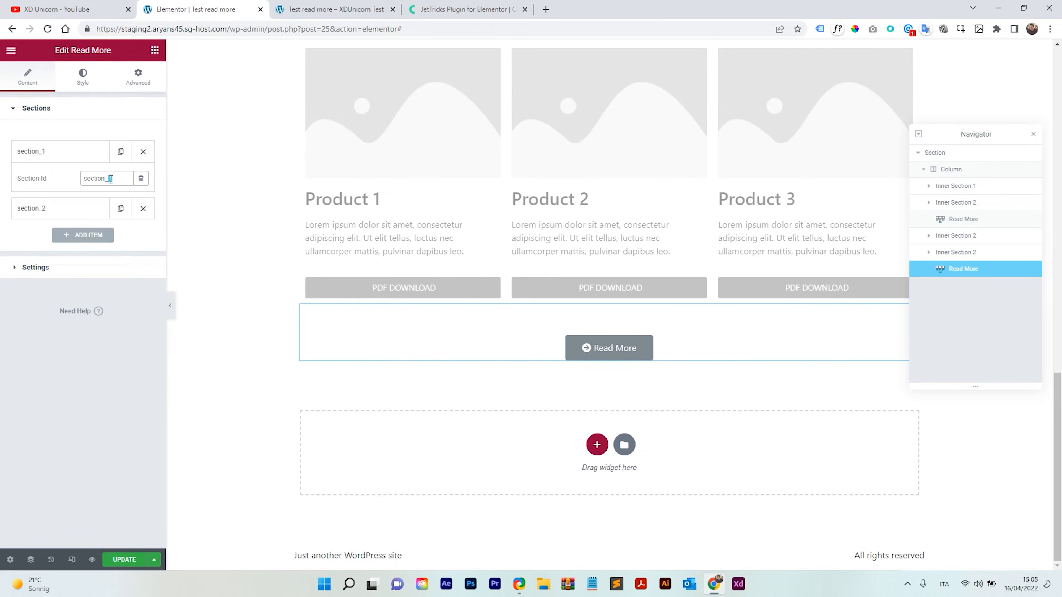
{"action": "type", "text": "3"}
{"action": "left_click", "coordinate": [97, 160]}
{"action": "left_click", "coordinate": [62, 184]}
{"action": "left_click", "coordinate": [112, 210]}
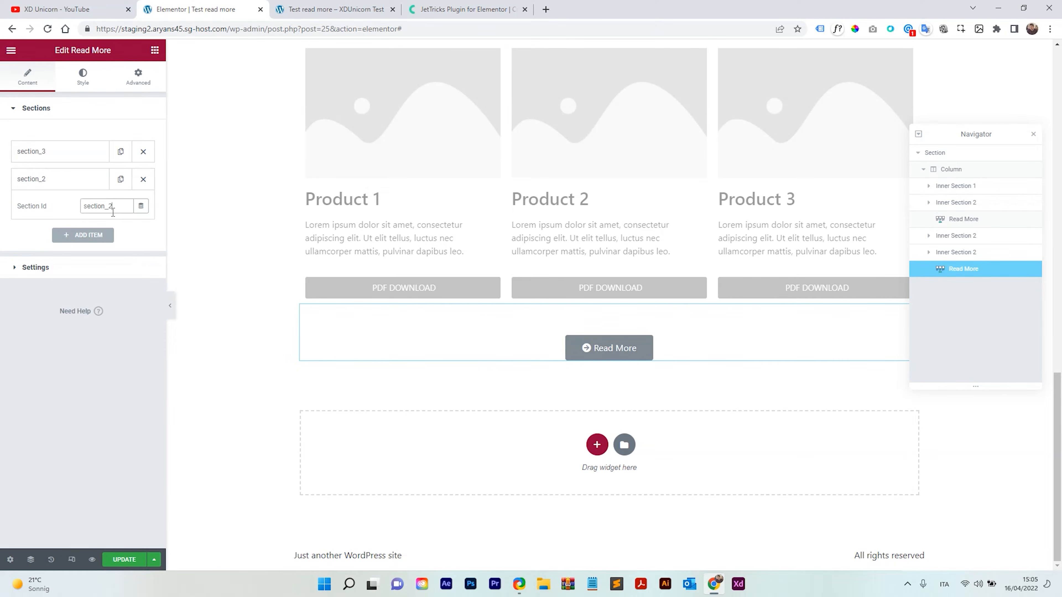
{"action": "type", "text": "4"}
{"action": "left_click", "coordinate": [71, 179]}
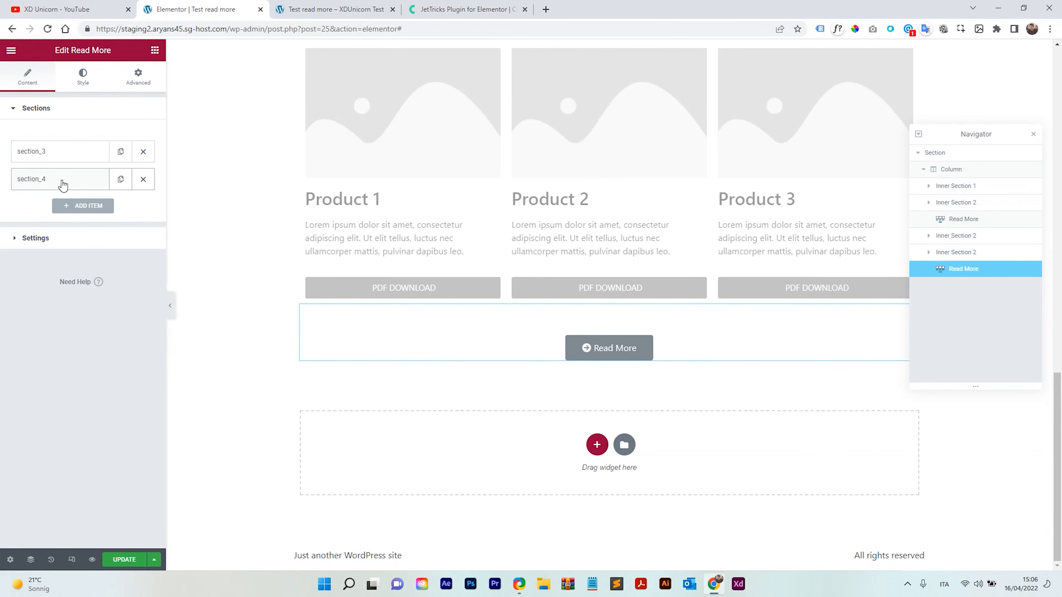
Duplicate the last product row twice, placing the copies below the lower Read More widget.
{"action": "left_click", "coordinate": [263, 255]}
{"action": "scroll", "coordinate": [536, 353], "scroll_direction": "up", "scroll_amount": 8}
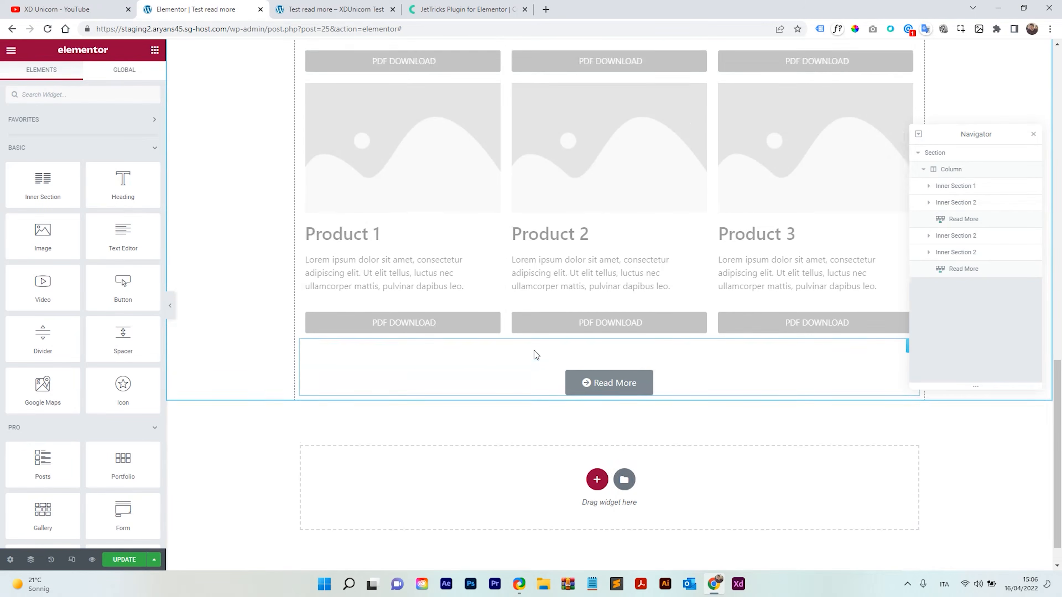
{"action": "scroll", "coordinate": [534, 348], "scroll_direction": "up", "scroll_amount": 4}
{"action": "scroll", "coordinate": [533, 332], "scroll_direction": "down", "scroll_amount": 9}
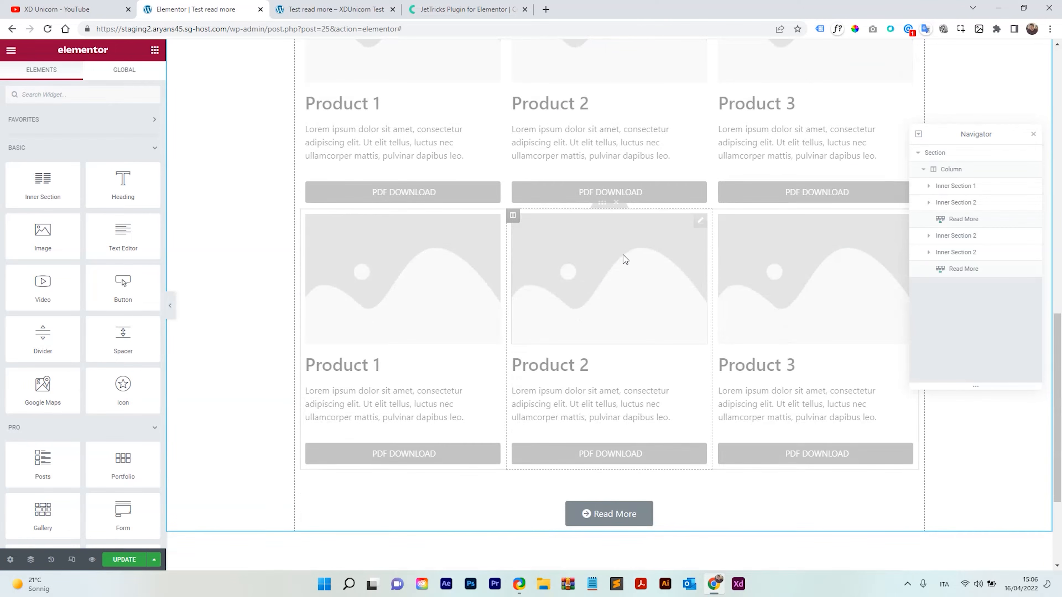
{"action": "right_click", "coordinate": [603, 213]}
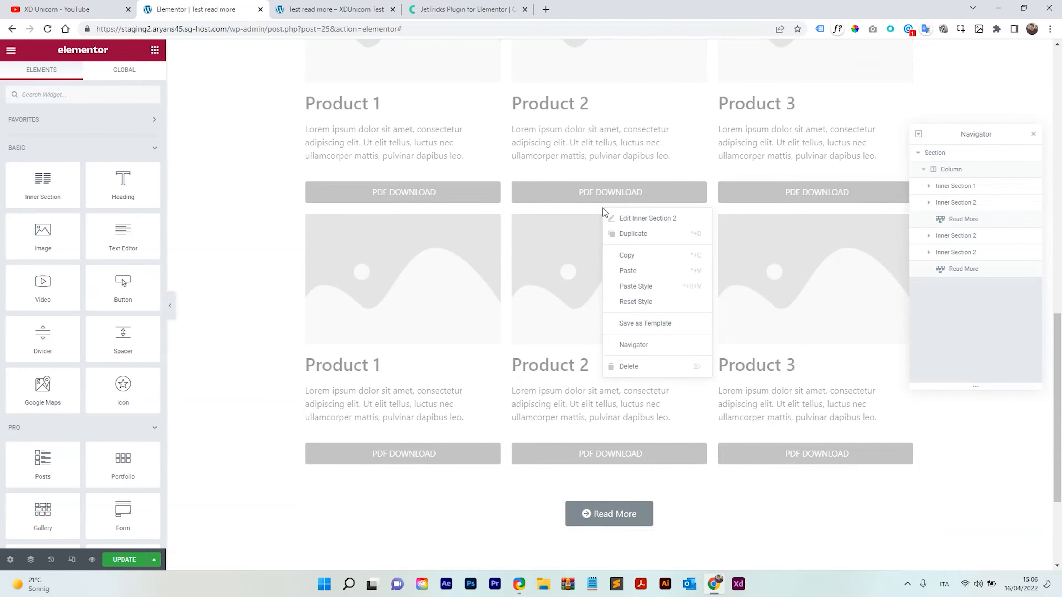
{"action": "left_click", "coordinate": [634, 235]}
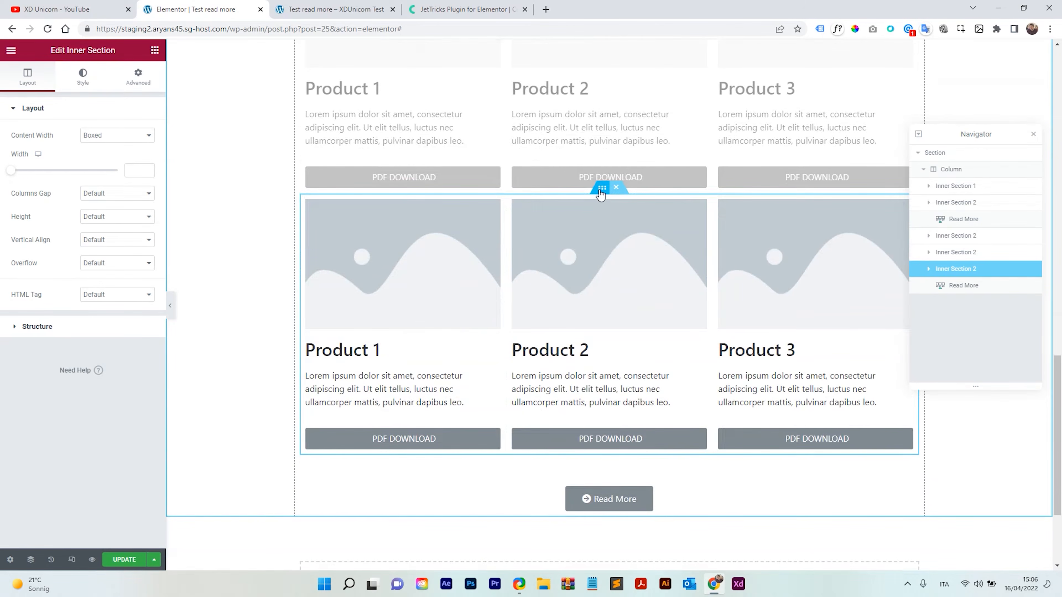
{"action": "left_click_drag", "start_coordinate": [601, 195], "coordinate": [599, 355]}
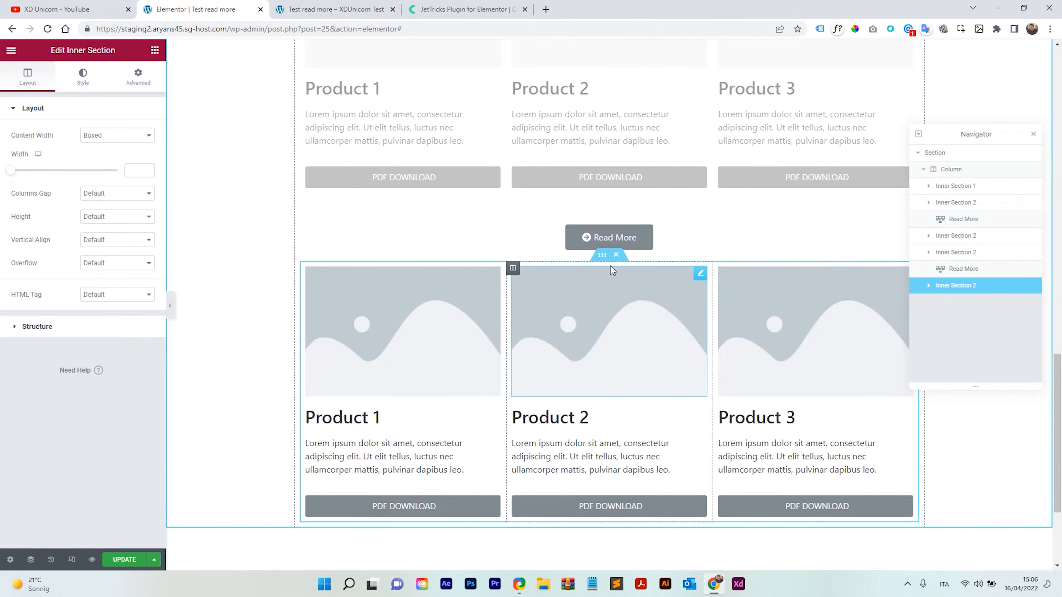
{"action": "right_click", "coordinate": [601, 255]}
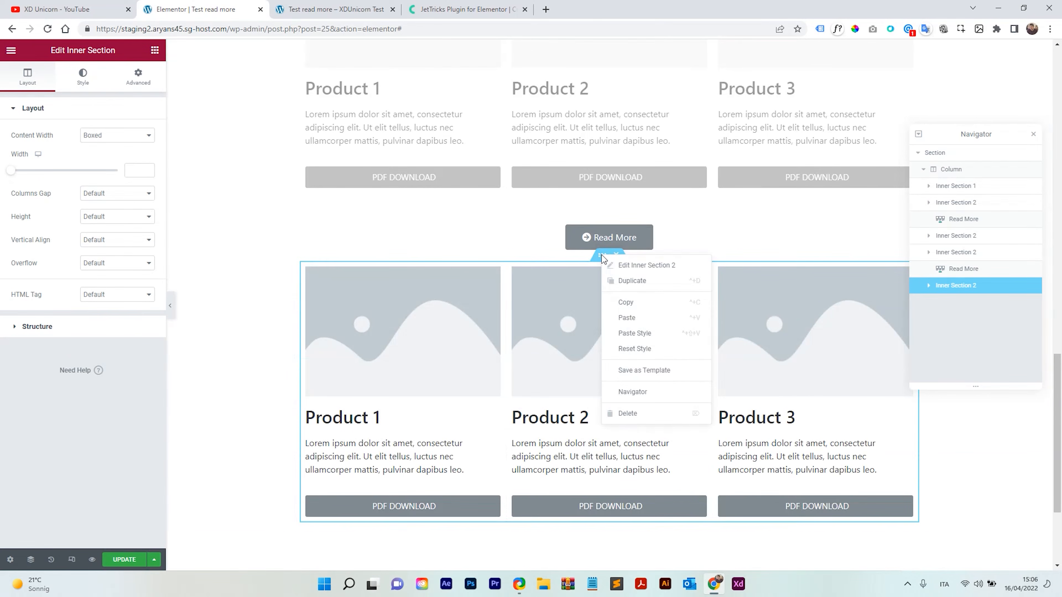
{"action": "left_click", "coordinate": [635, 280]}
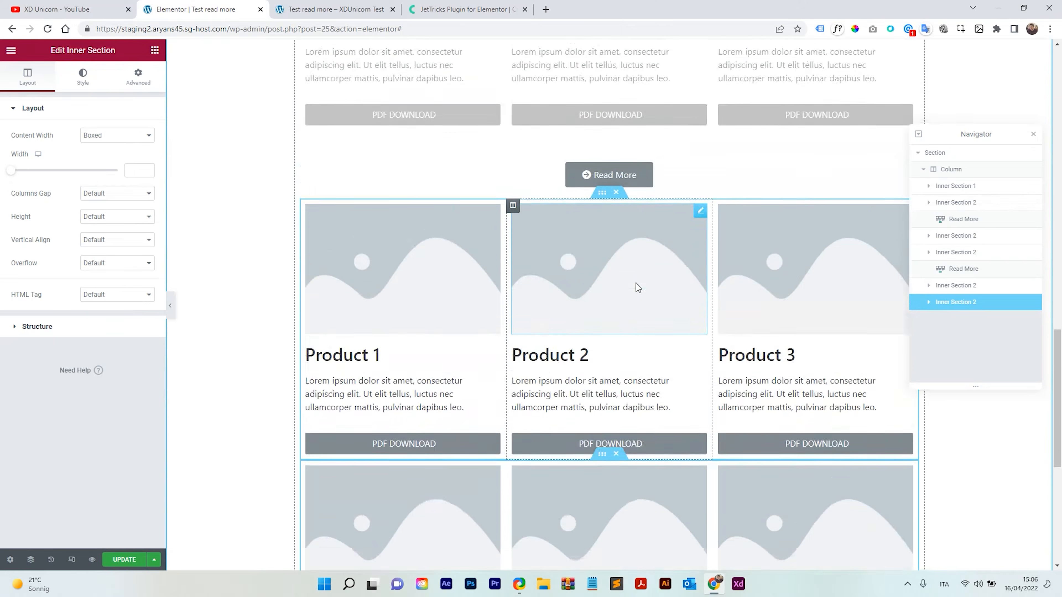
Set the first new product row's CSS ID to section_3.
{"action": "left_click", "coordinate": [603, 200]}
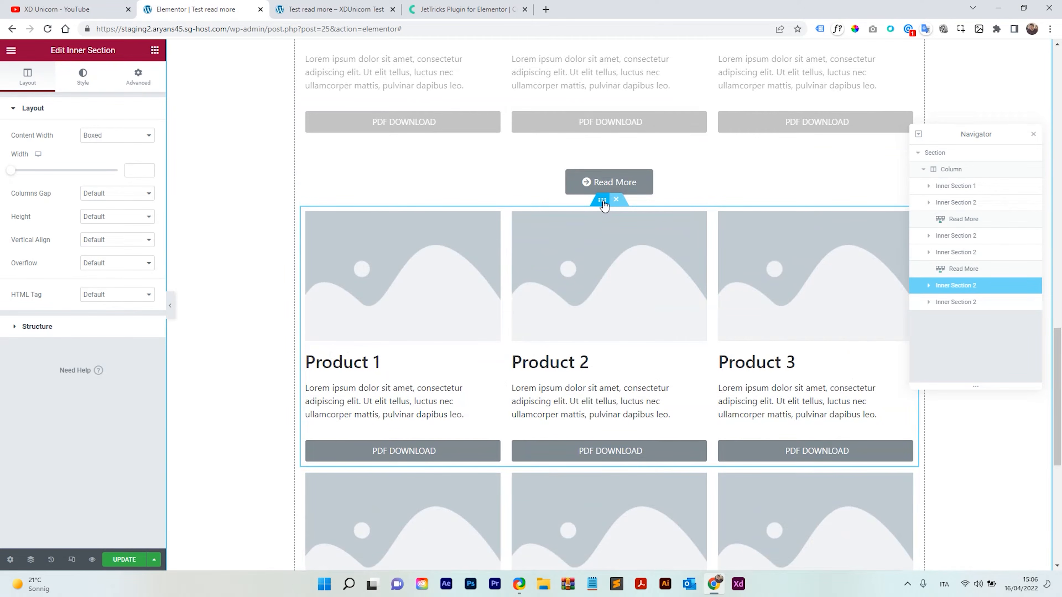
{"action": "left_click", "coordinate": [134, 82]}
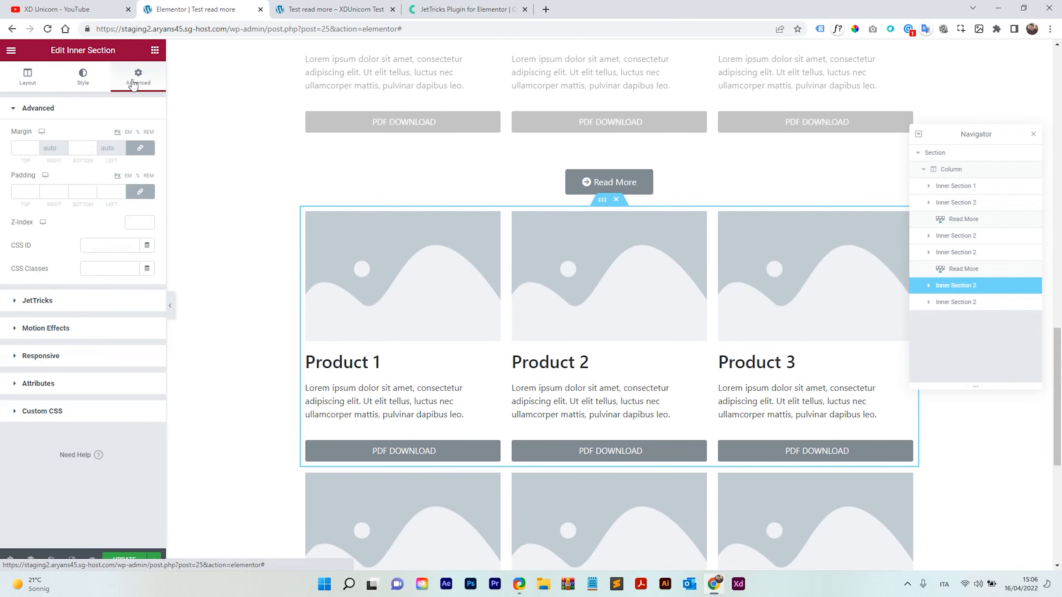
{"action": "left_click", "coordinate": [100, 244]}
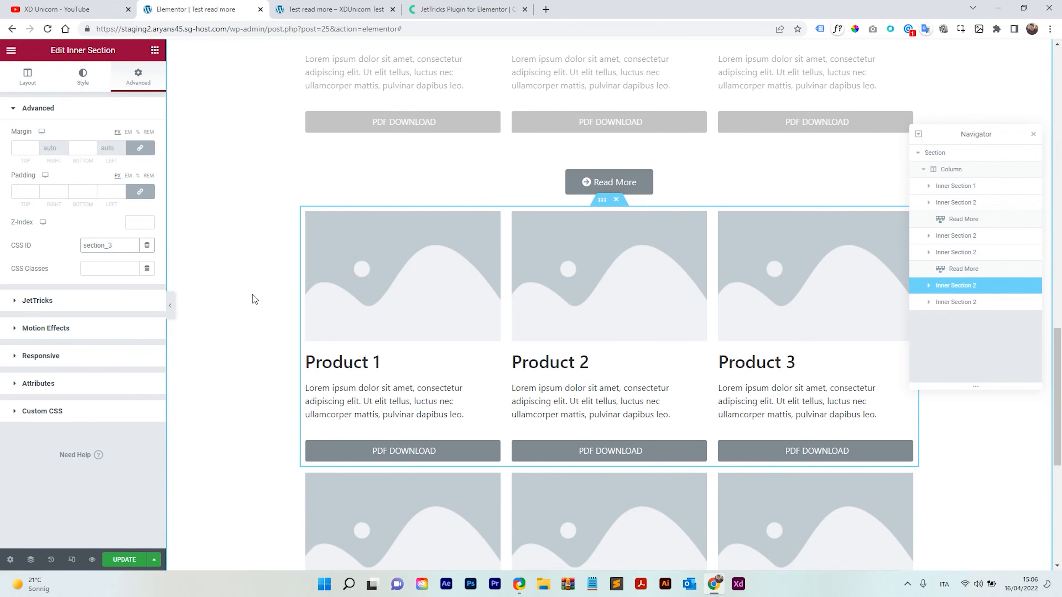
Set the second new product row's CSS ID to section_4.
{"action": "scroll", "coordinate": [251, 296], "scroll_direction": "down", "scroll_amount": 3}
{"action": "left_click", "coordinate": [603, 297]}
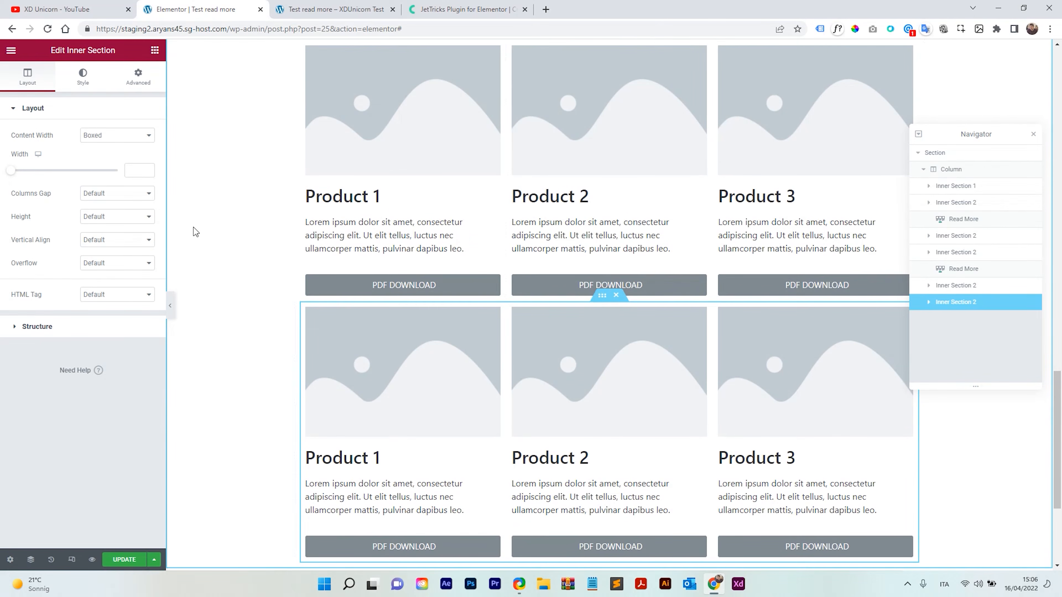
{"action": "left_click", "coordinate": [137, 77]}
{"action": "left_click", "coordinate": [92, 247]}
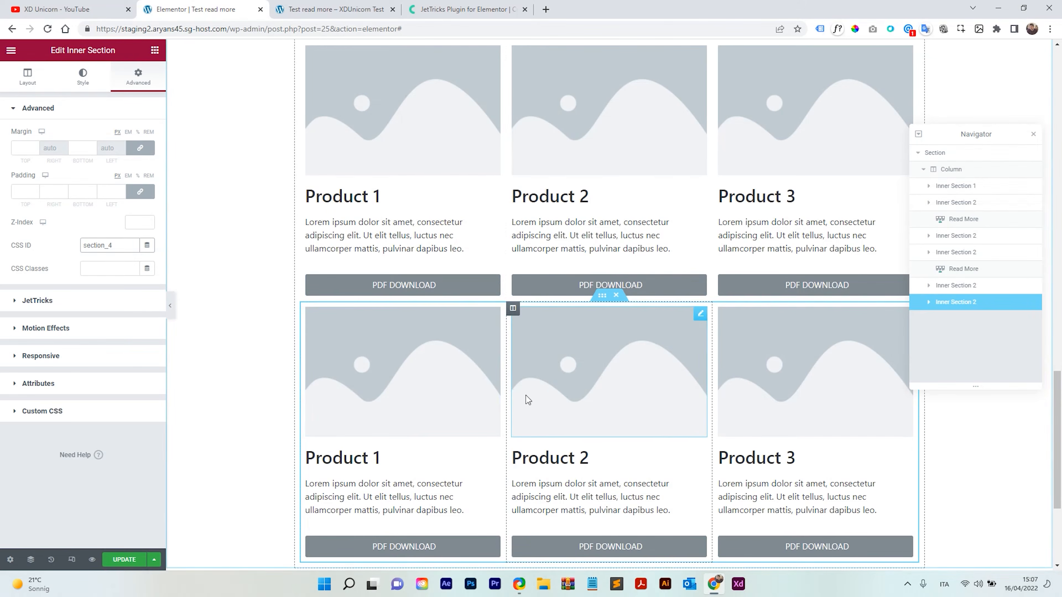
Check the lower Read More widget's sections and Show All Sections setting, then update the page.
{"action": "scroll", "coordinate": [528, 393], "scroll_direction": "up", "scroll_amount": 4}
{"action": "left_click", "coordinate": [682, 247]}
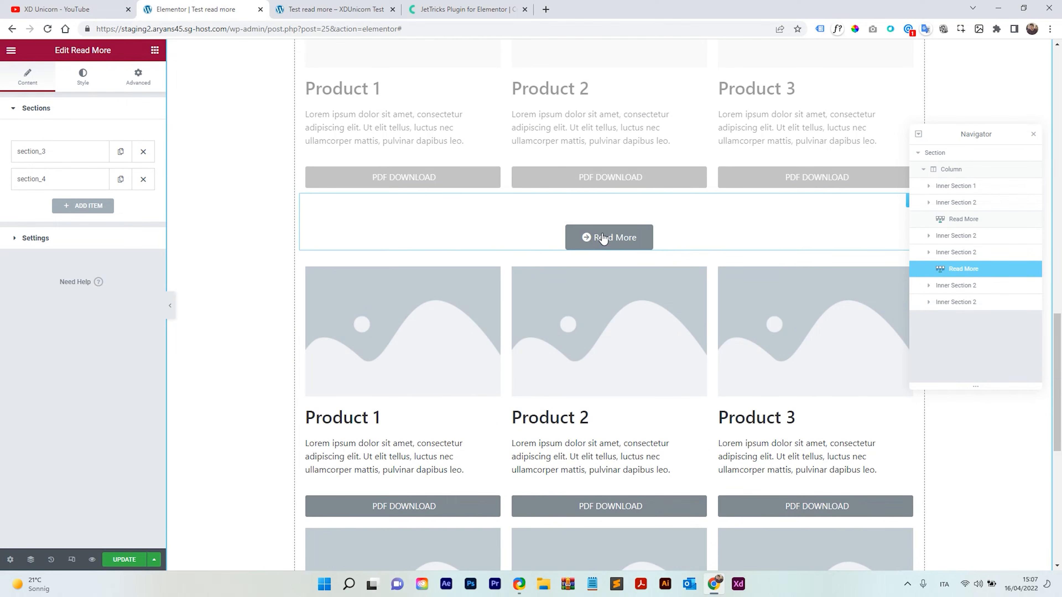
{"action": "left_click", "coordinate": [54, 157]}
{"action": "left_click", "coordinate": [54, 158]}
{"action": "left_click", "coordinate": [50, 179]}
{"action": "left_click", "coordinate": [51, 179]}
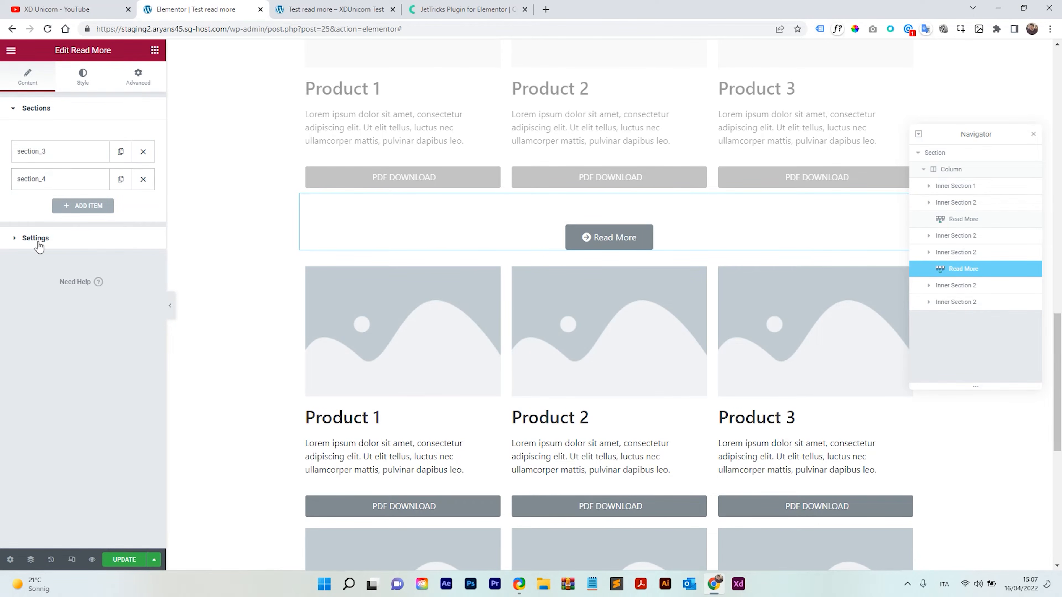
{"action": "left_click", "coordinate": [36, 238]}
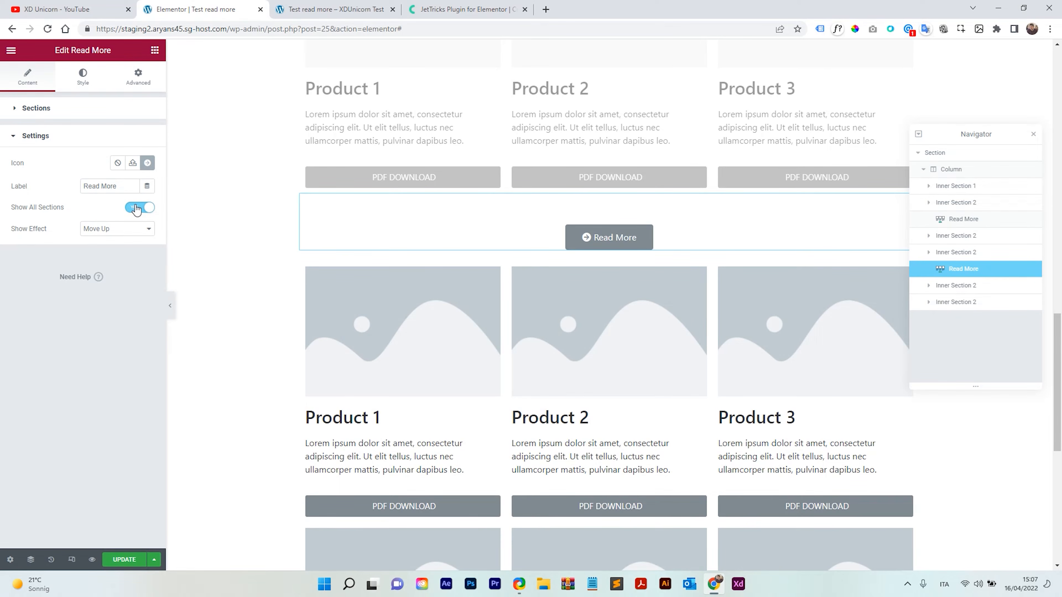
{"action": "left_click", "coordinate": [132, 564]}
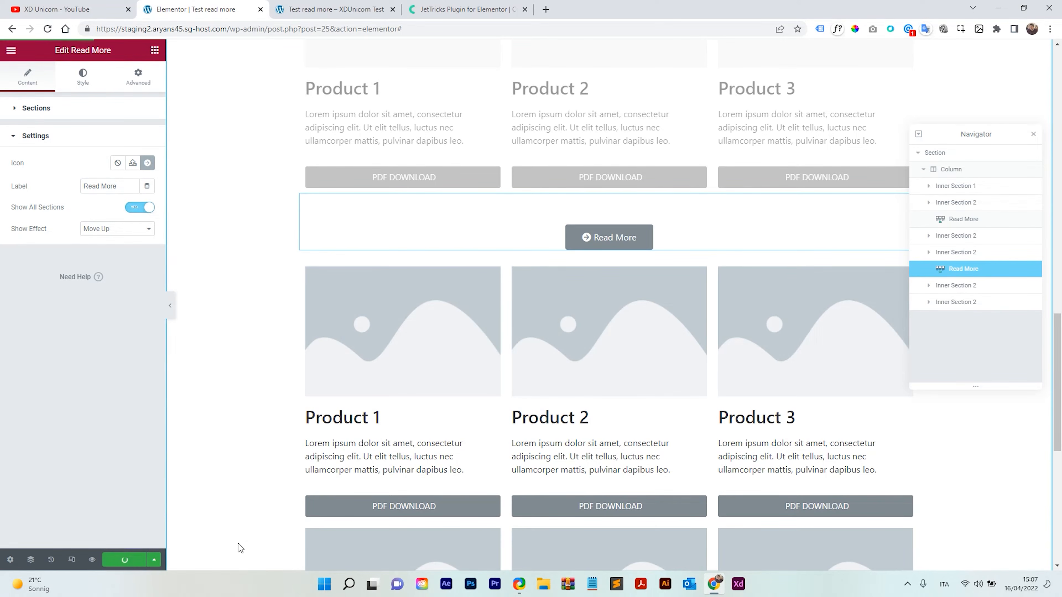
Reload the live page and press both Read More buttons to test revealing the hidden product rows.
{"action": "left_click", "coordinate": [320, 4]}
{"action": "scroll", "coordinate": [360, 195], "scroll_direction": "up", "scroll_amount": 10}
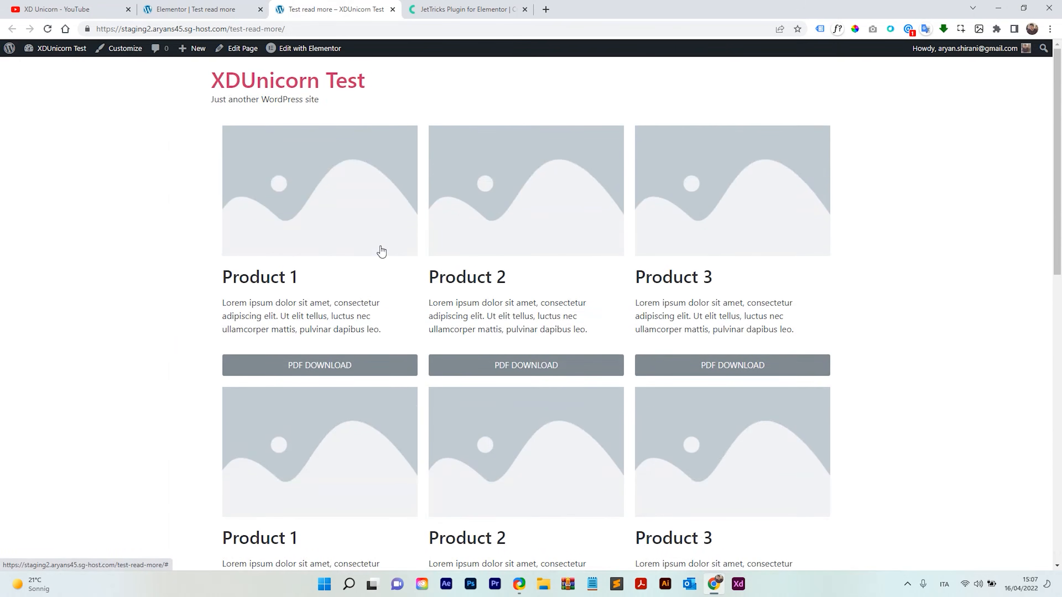
{"action": "left_click", "coordinate": [47, 28]}
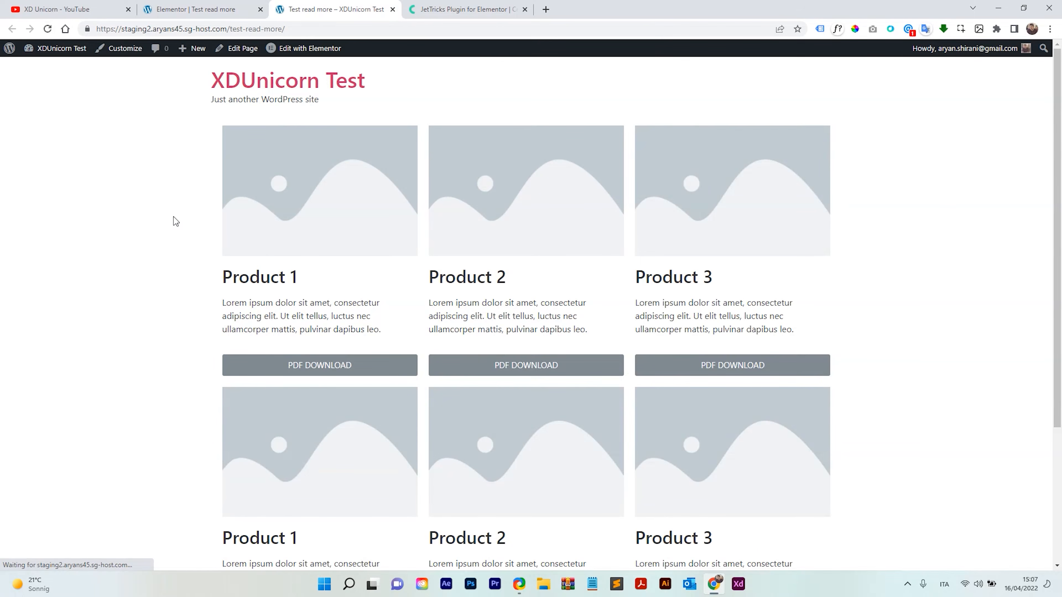
{"action": "scroll", "coordinate": [562, 236], "scroll_direction": "down", "scroll_amount": 5}
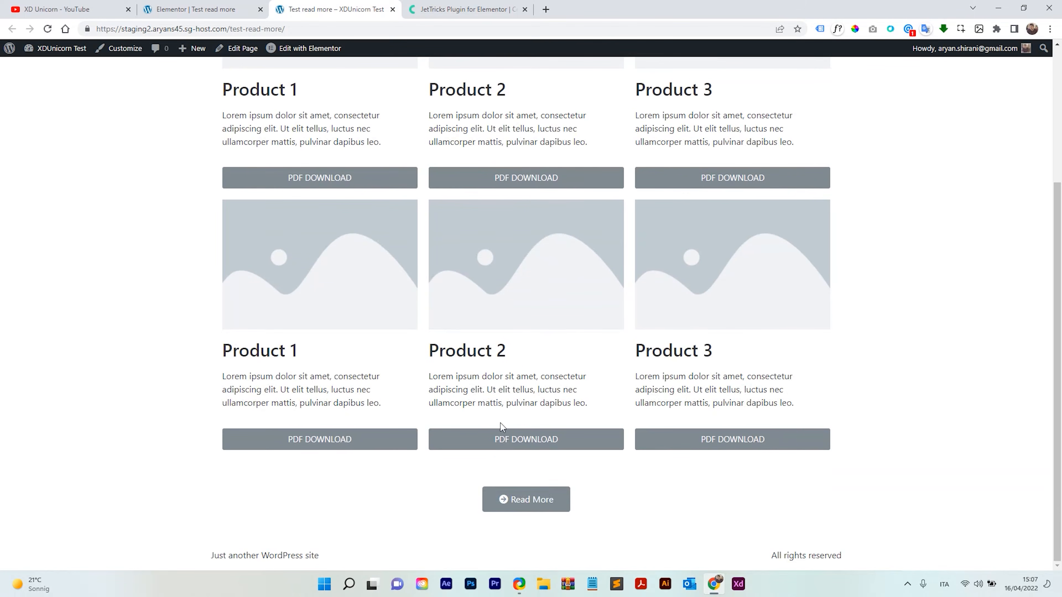
{"action": "left_click", "coordinate": [526, 502]}
{"action": "scroll", "coordinate": [520, 457], "scroll_direction": "down", "scroll_amount": 5}
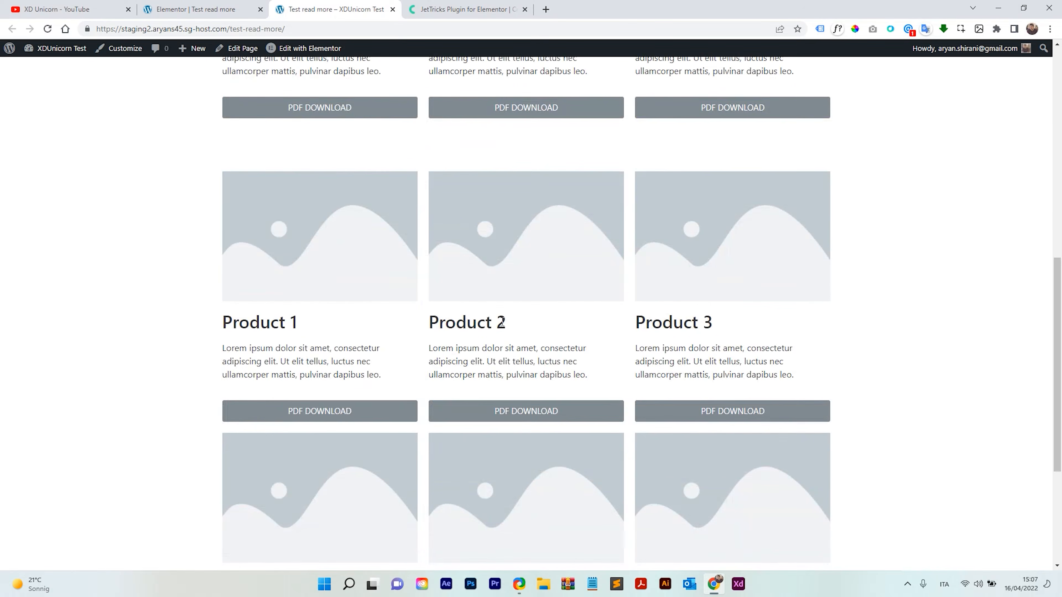
{"action": "scroll", "coordinate": [526, 276], "scroll_direction": "down", "scroll_amount": 2}
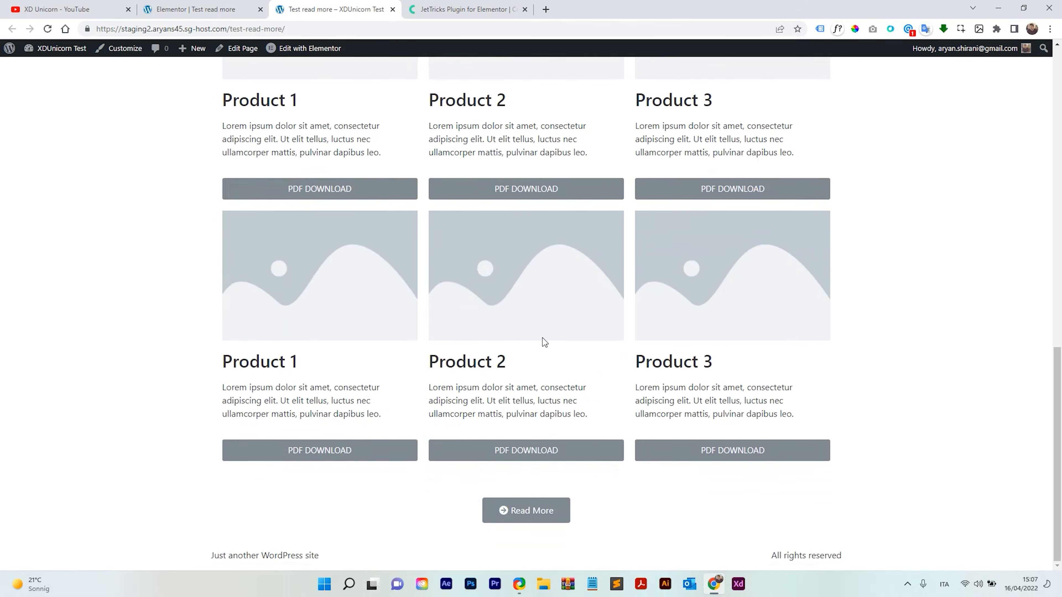
{"action": "left_click", "coordinate": [535, 511]}
Scroll up and down the live page to examine the spacing of the revealed product rows.
{"action": "scroll", "coordinate": [518, 356], "scroll_direction": "down", "scroll_amount": 5}
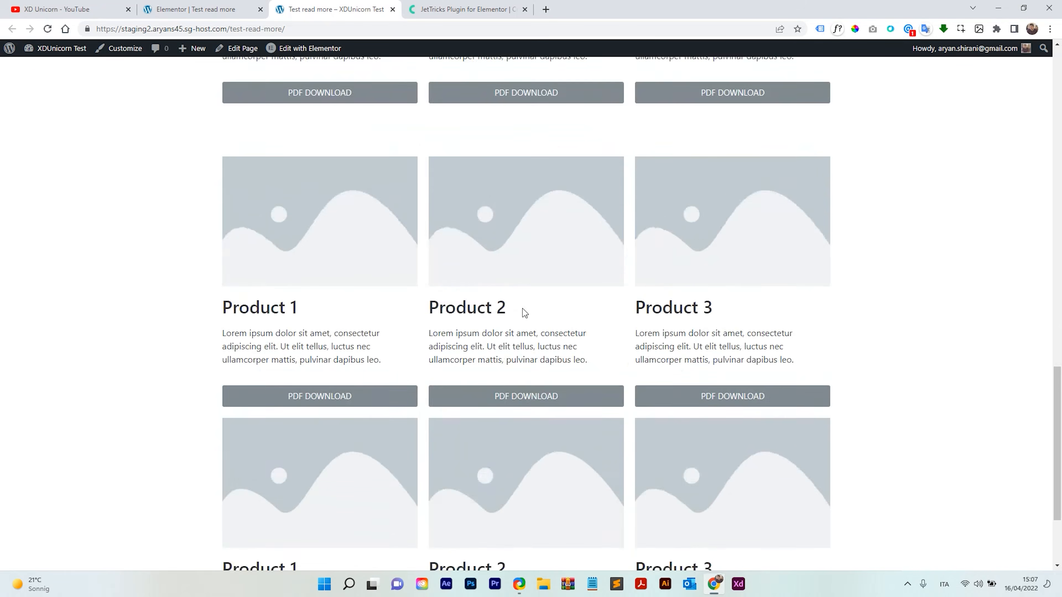
{"action": "scroll", "coordinate": [528, 439], "scroll_direction": "up", "scroll_amount": 12}
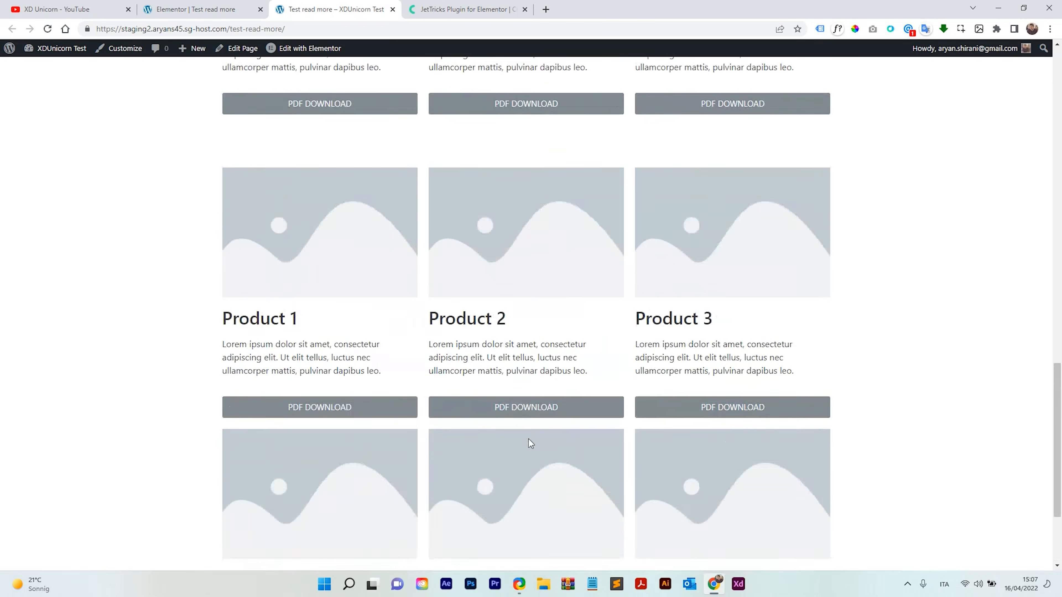
{"action": "scroll", "coordinate": [519, 429], "scroll_direction": "up", "scroll_amount": 10}
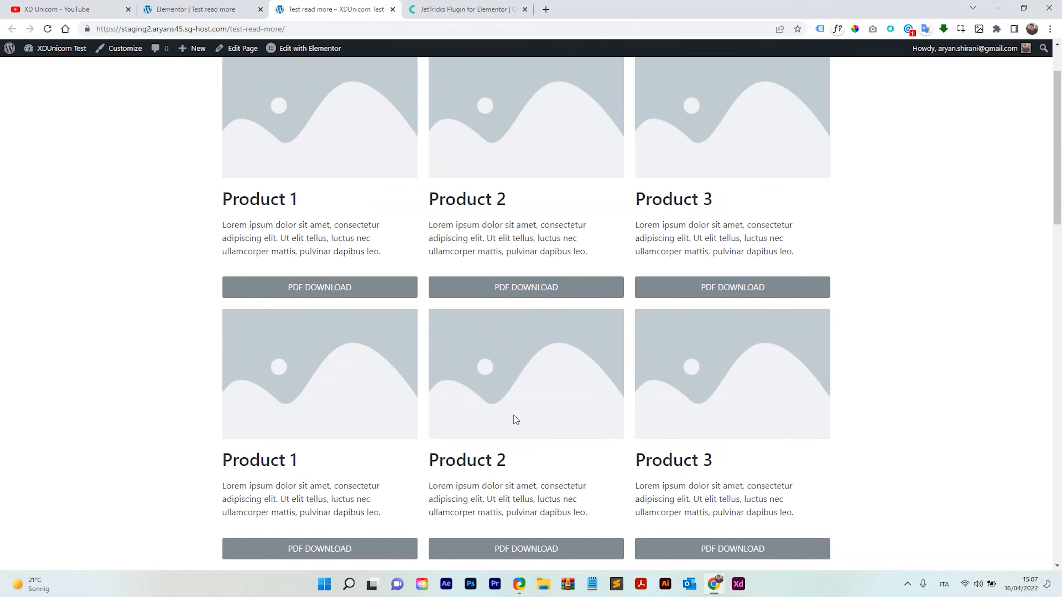
{"action": "scroll", "coordinate": [515, 413], "scroll_direction": "up", "scroll_amount": 2}
{"action": "scroll", "coordinate": [519, 401], "scroll_direction": "down", "scroll_amount": 4}
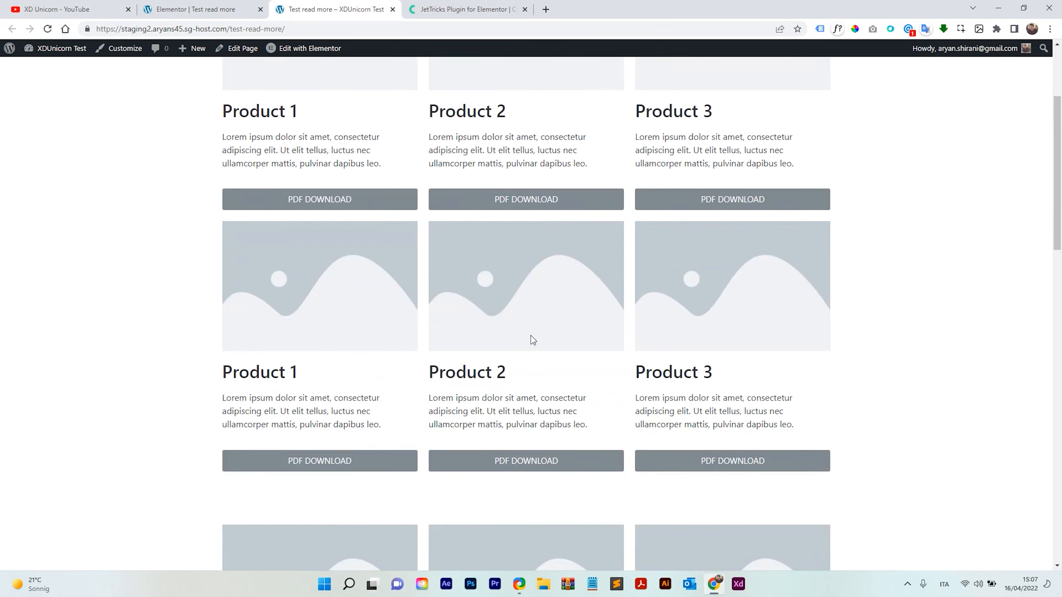
{"action": "scroll", "coordinate": [531, 324], "scroll_direction": "down", "scroll_amount": 2}
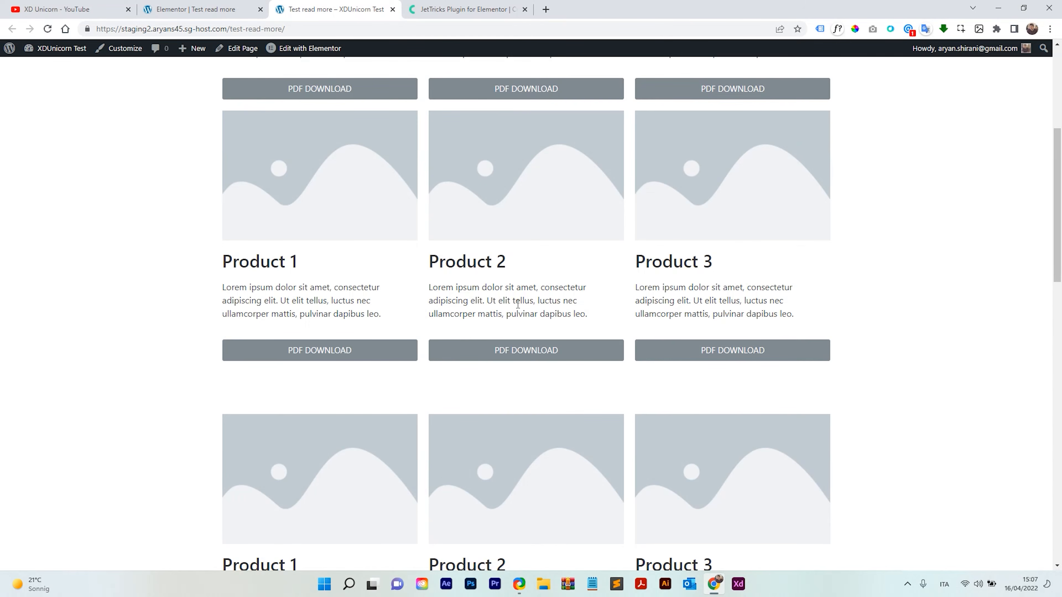
{"action": "scroll", "coordinate": [285, 318], "scroll_direction": "down", "scroll_amount": 1}
{"action": "scroll", "coordinate": [379, 426], "scroll_direction": "up", "scroll_amount": 1}
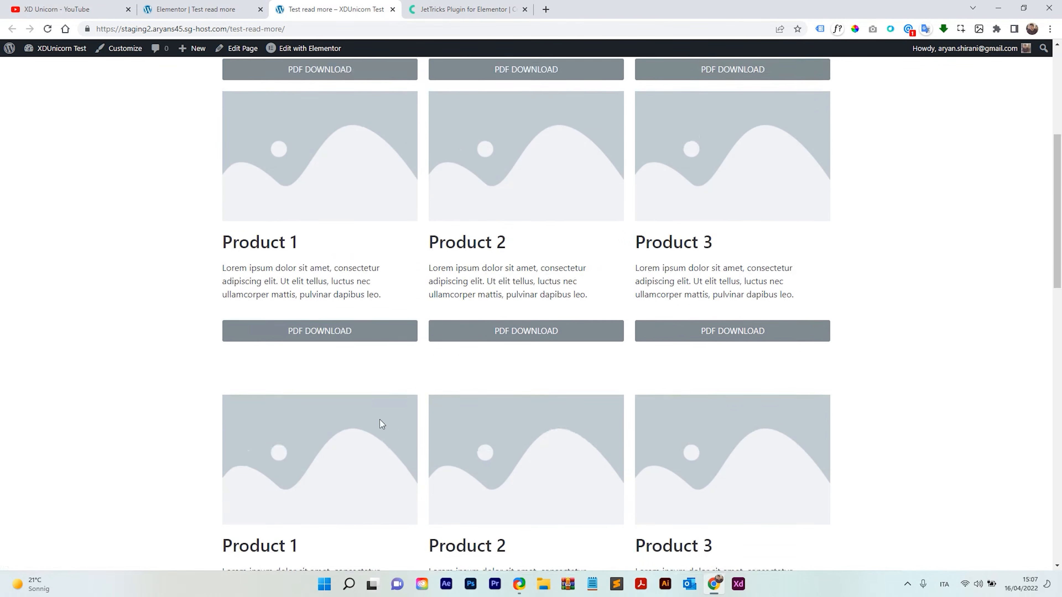
{"action": "scroll", "coordinate": [531, 351], "scroll_direction": "down", "scroll_amount": 3}
{"action": "scroll", "coordinate": [497, 344], "scroll_direction": "up", "scroll_amount": 8}
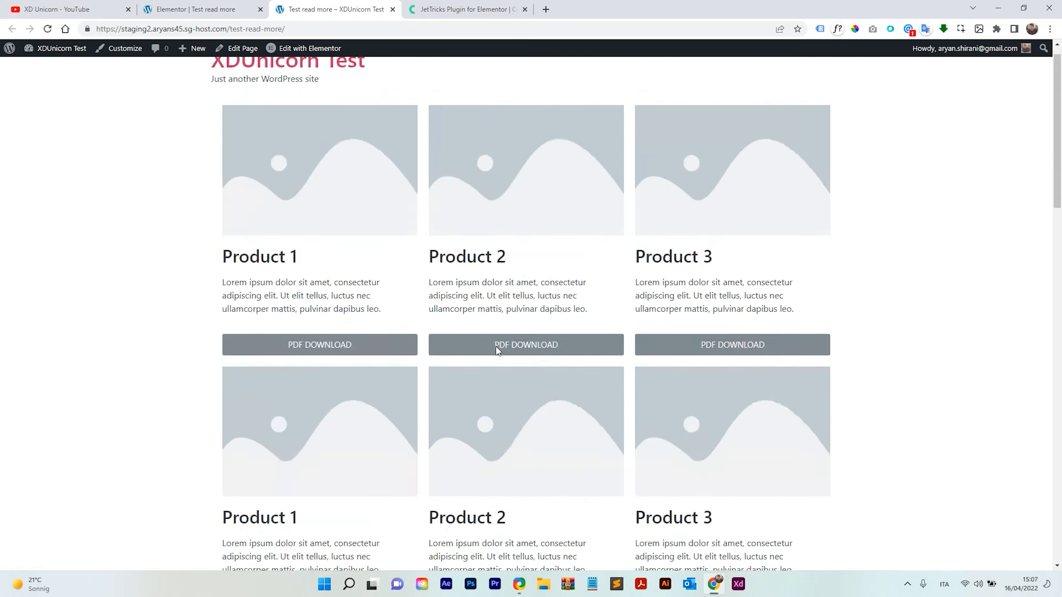
{"action": "scroll", "coordinate": [517, 298], "scroll_direction": "down", "scroll_amount": 8}
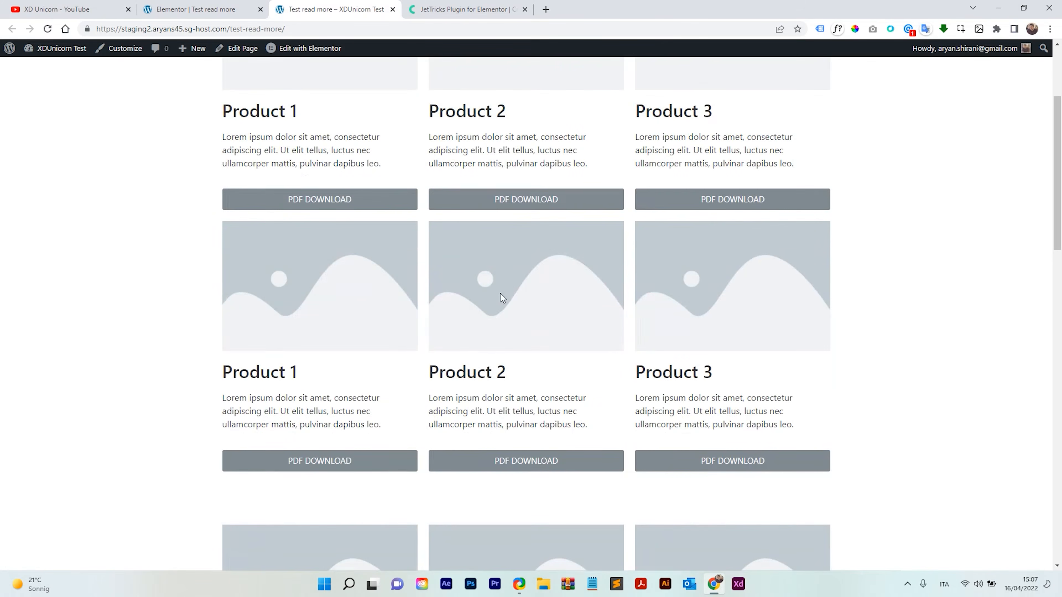
{"action": "scroll", "coordinate": [504, 285], "scroll_direction": "down", "scroll_amount": 2}
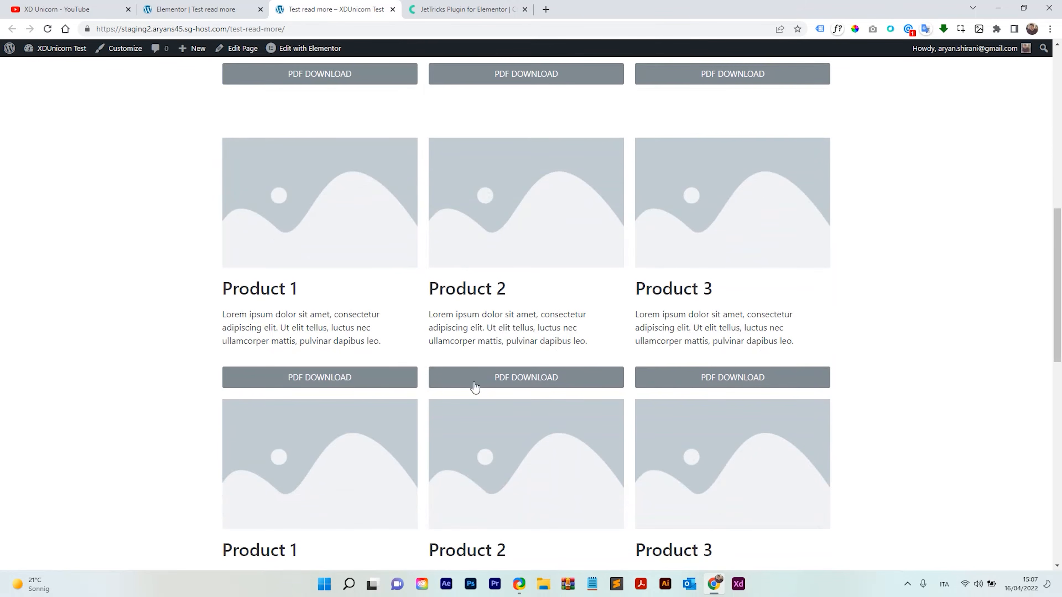
{"action": "scroll", "coordinate": [451, 358], "scroll_direction": "down", "scroll_amount": 3}
{"action": "scroll", "coordinate": [443, 335], "scroll_direction": "up", "scroll_amount": 8}
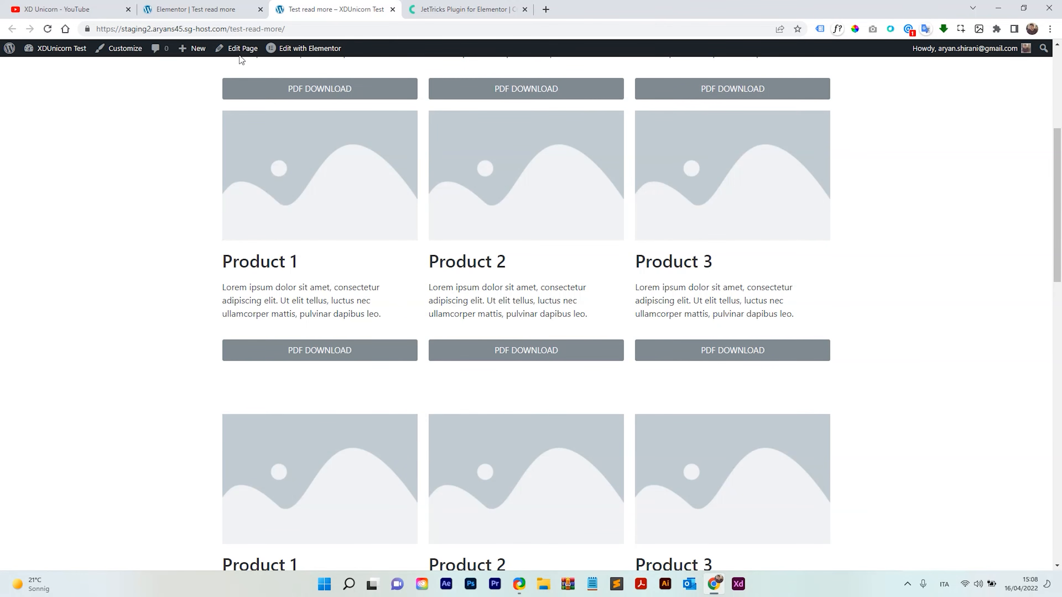
Set the lower Read More widget's top margin to 0.
{"action": "left_click", "coordinate": [196, 10]}
{"action": "scroll", "coordinate": [556, 335], "scroll_direction": "up", "scroll_amount": 3}
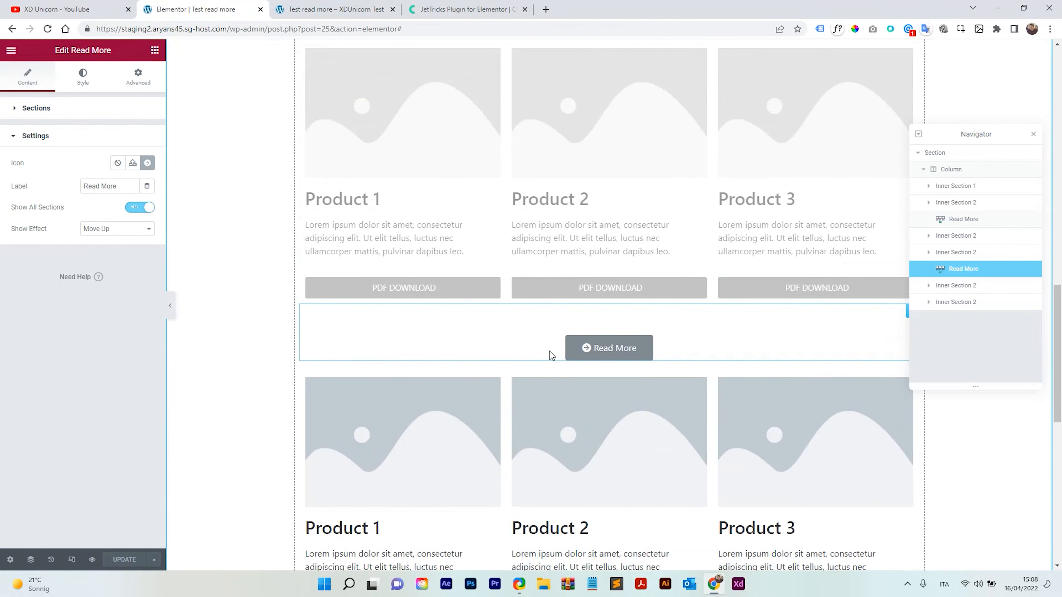
{"action": "left_click", "coordinate": [594, 346]}
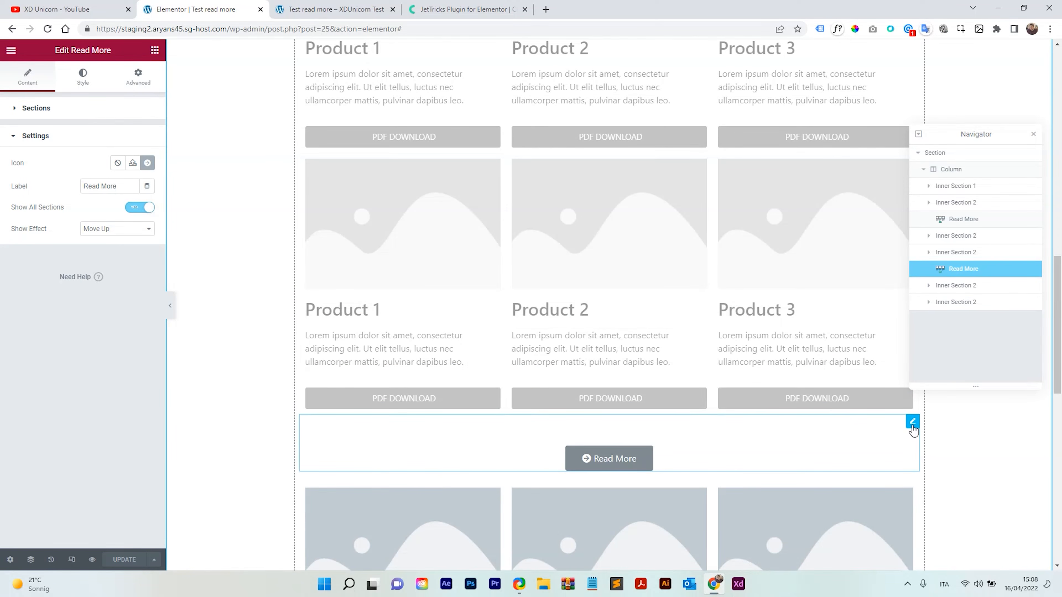
{"action": "left_click", "coordinate": [138, 76]}
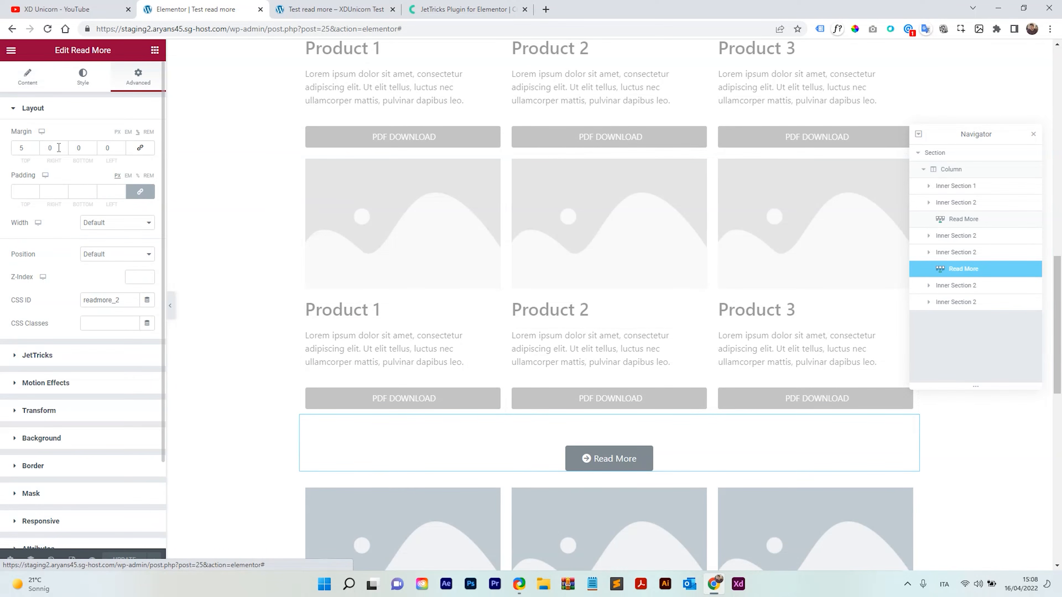
{"action": "left_click_drag", "start_coordinate": [29, 150], "coordinate": [11, 155]}
{"action": "type", "text": "0"}
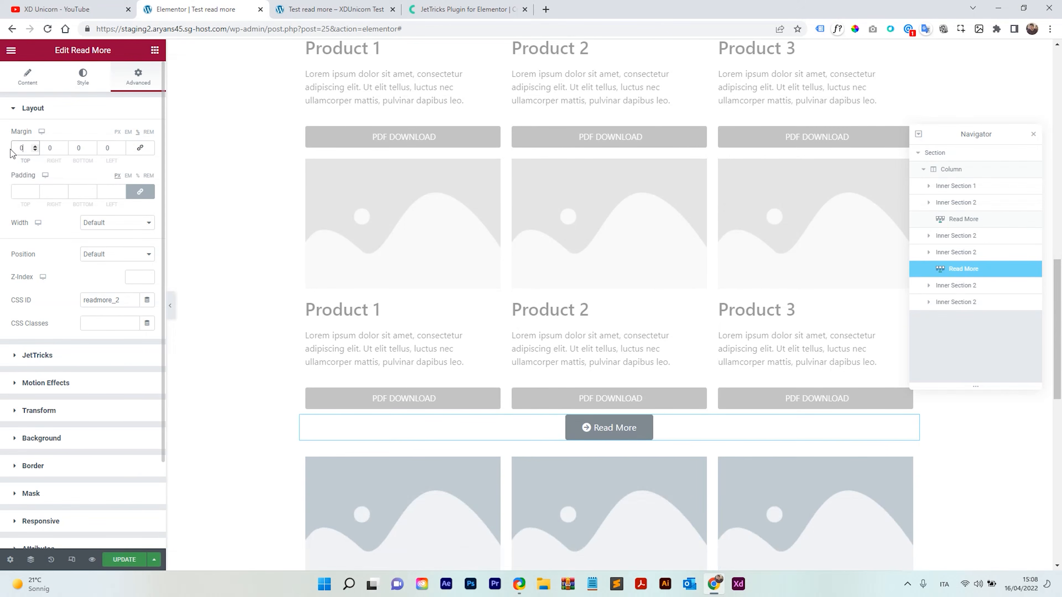
Set the upper Read More widget's top margin to 0.
{"action": "scroll", "coordinate": [502, 277], "scroll_direction": "down", "scroll_amount": 5}
{"action": "scroll", "coordinate": [503, 277], "scroll_direction": "down", "scroll_amount": 8}
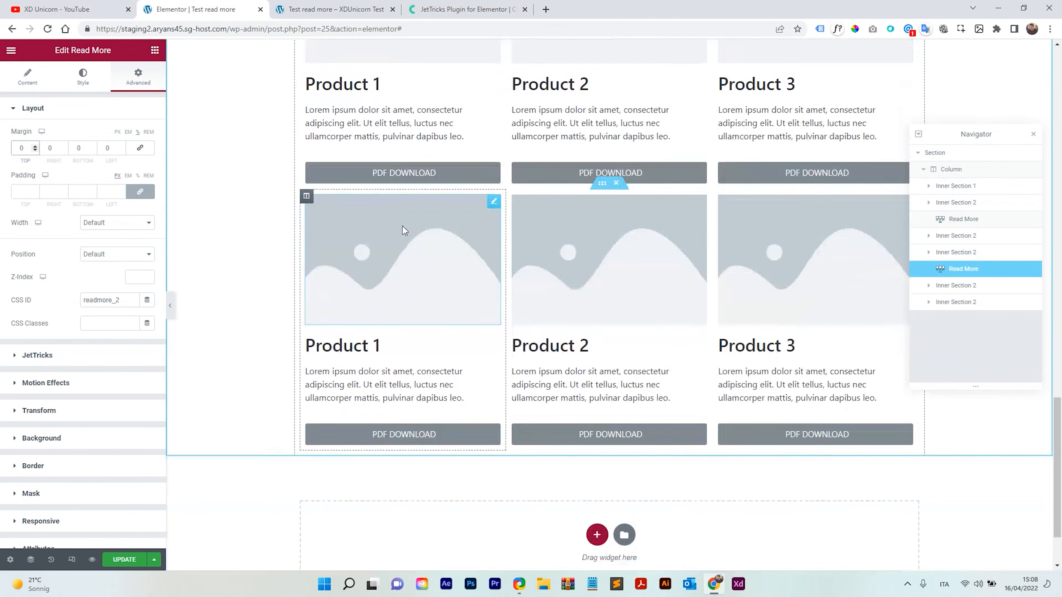
{"action": "scroll", "coordinate": [640, 417], "scroll_direction": "up", "scroll_amount": 10}
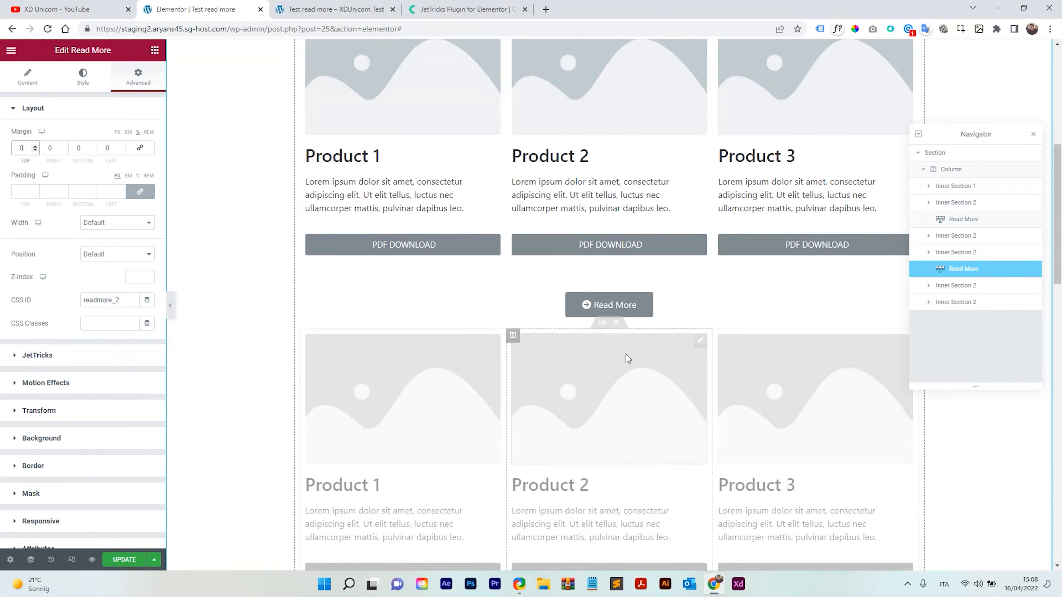
{"action": "left_click", "coordinate": [674, 300]}
{"action": "left_click", "coordinate": [138, 78]}
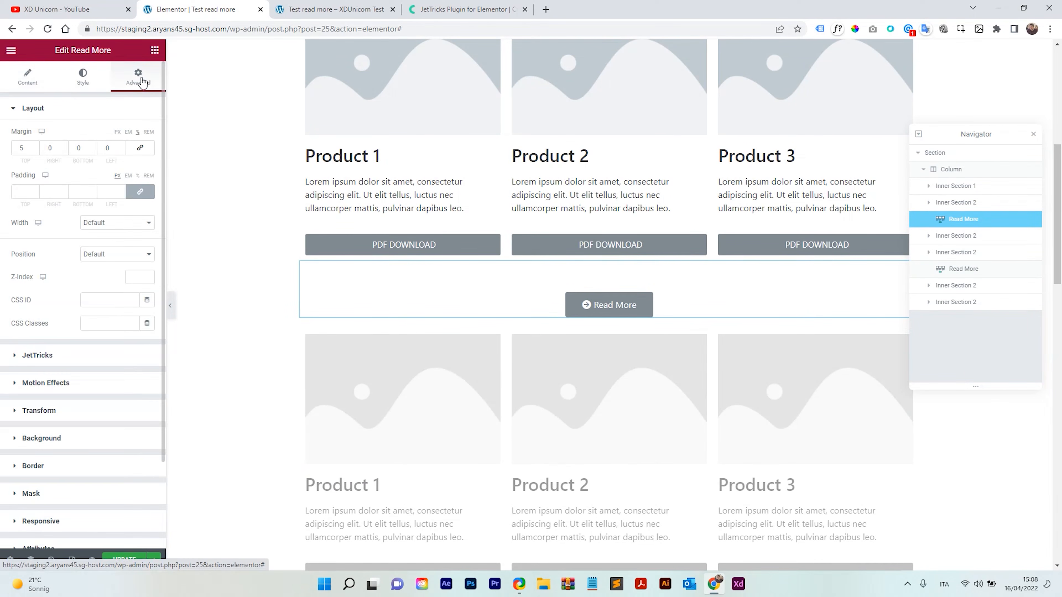
{"action": "left_click_drag", "start_coordinate": [31, 148], "coordinate": [7, 150]}
{"action": "type", "text": "0"}
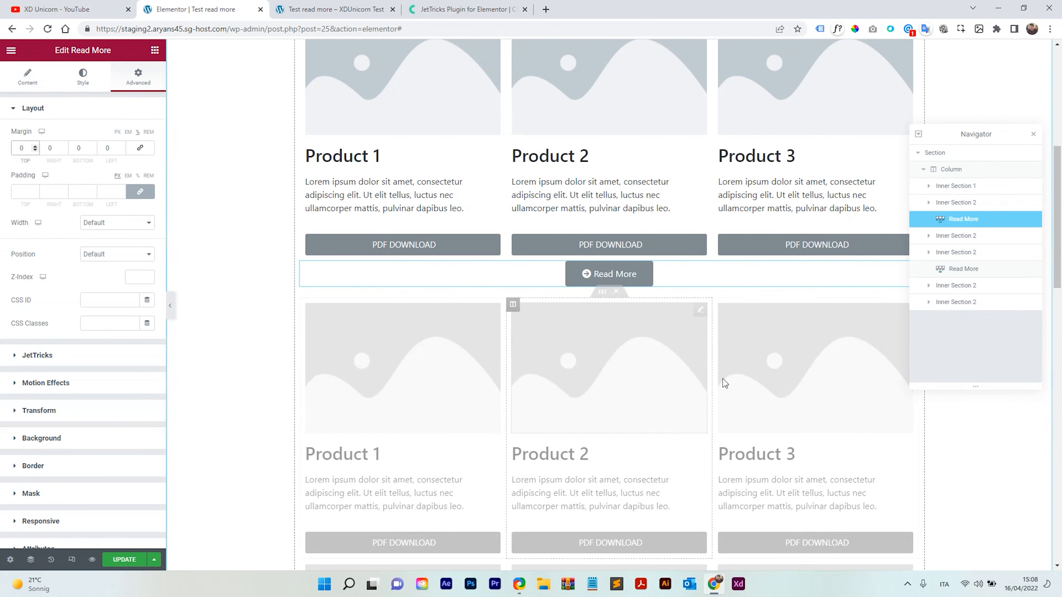
Update the page to save the margin changes.
{"action": "left_click", "coordinate": [650, 278]}
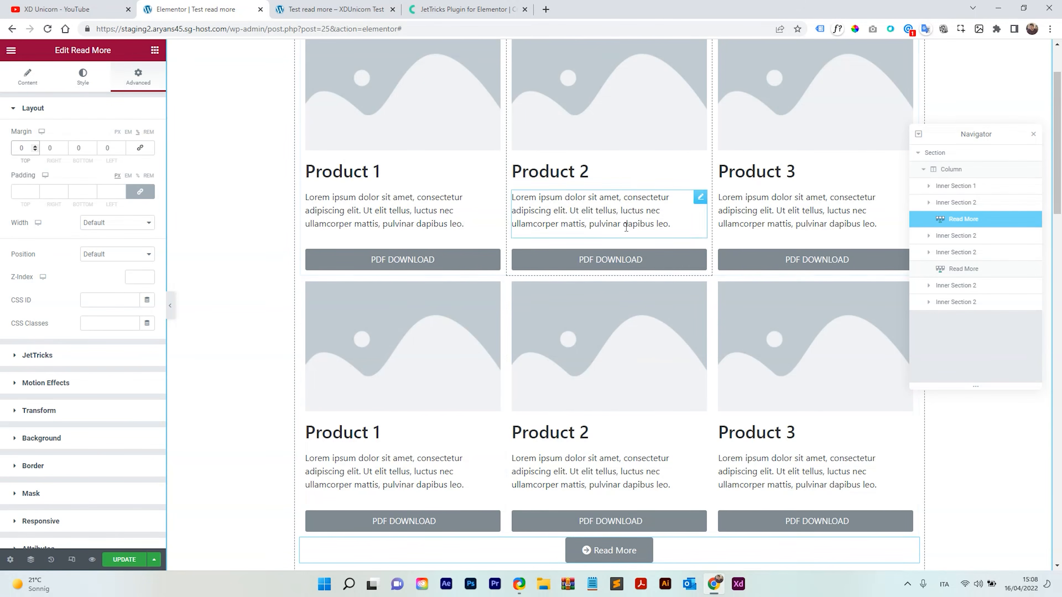
{"action": "scroll", "coordinate": [573, 274], "scroll_direction": "up", "scroll_amount": 2}
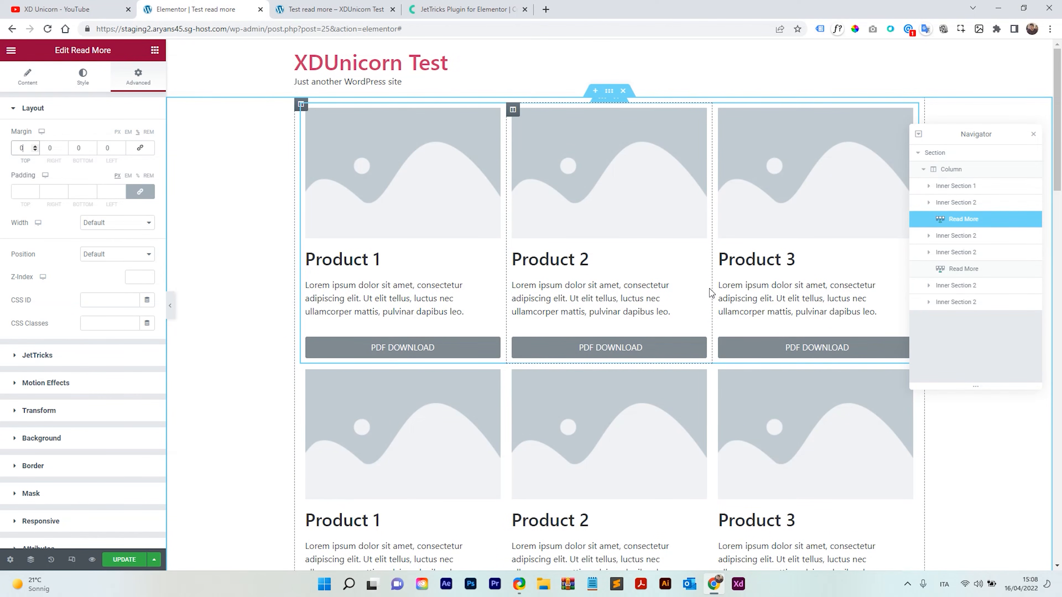
{"action": "left_click", "coordinate": [126, 560]}
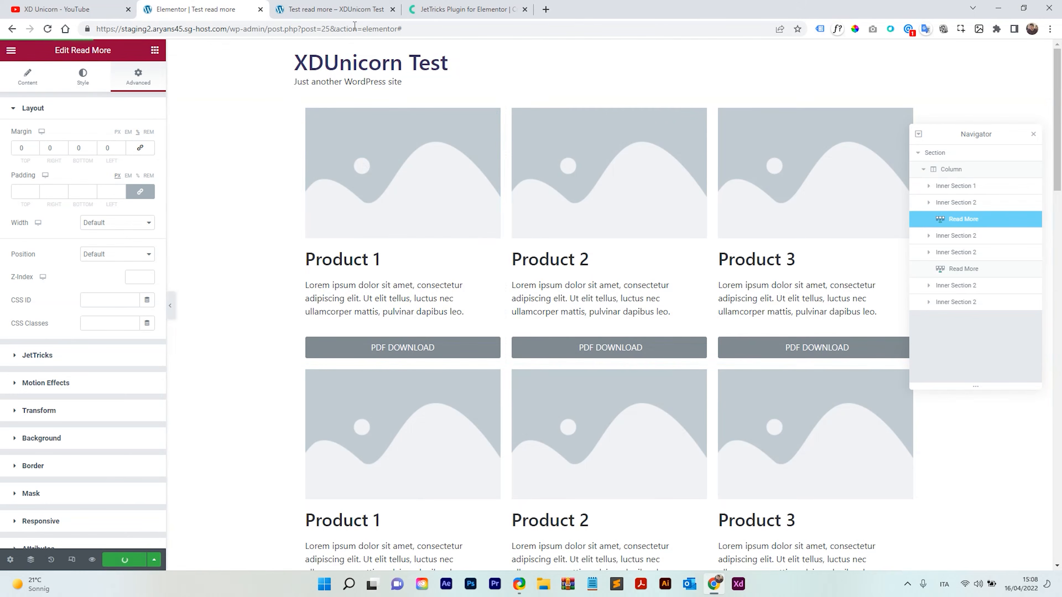
Reload the live page and retest both Read More buttons, scrolling through the expanded rows.
{"action": "left_click", "coordinate": [360, 9]}
{"action": "scroll", "coordinate": [466, 319], "scroll_direction": "up", "scroll_amount": 6}
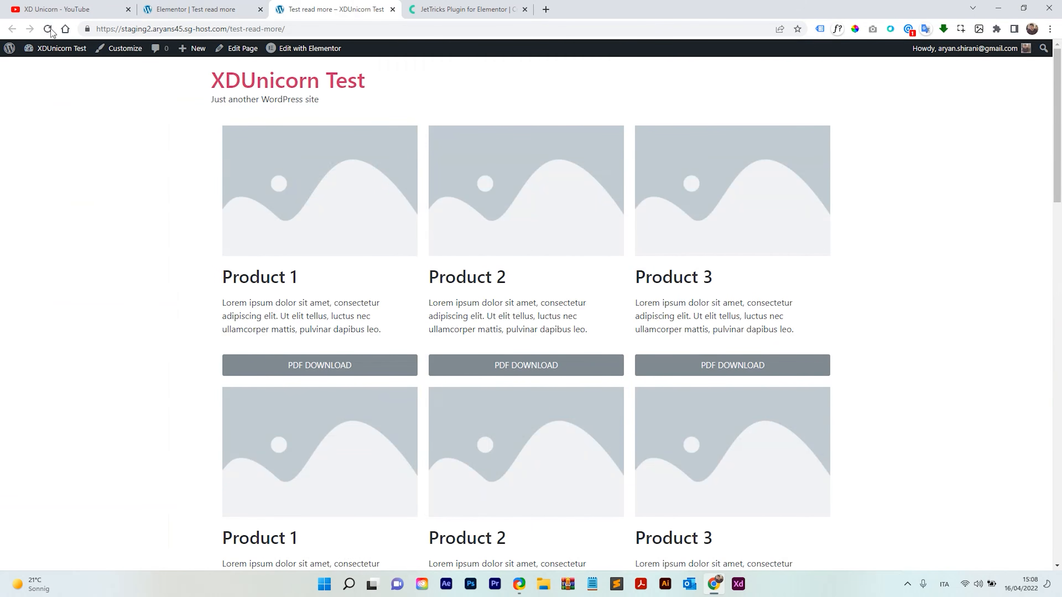
{"action": "left_click", "coordinate": [49, 29]}
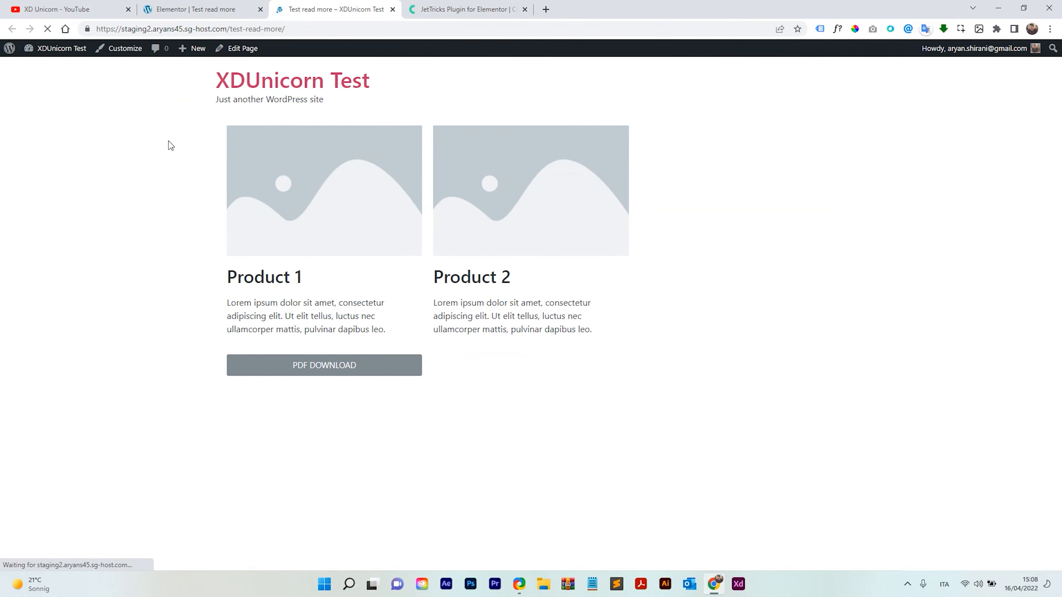
{"action": "scroll", "coordinate": [473, 196], "scroll_direction": "down", "scroll_amount": 3}
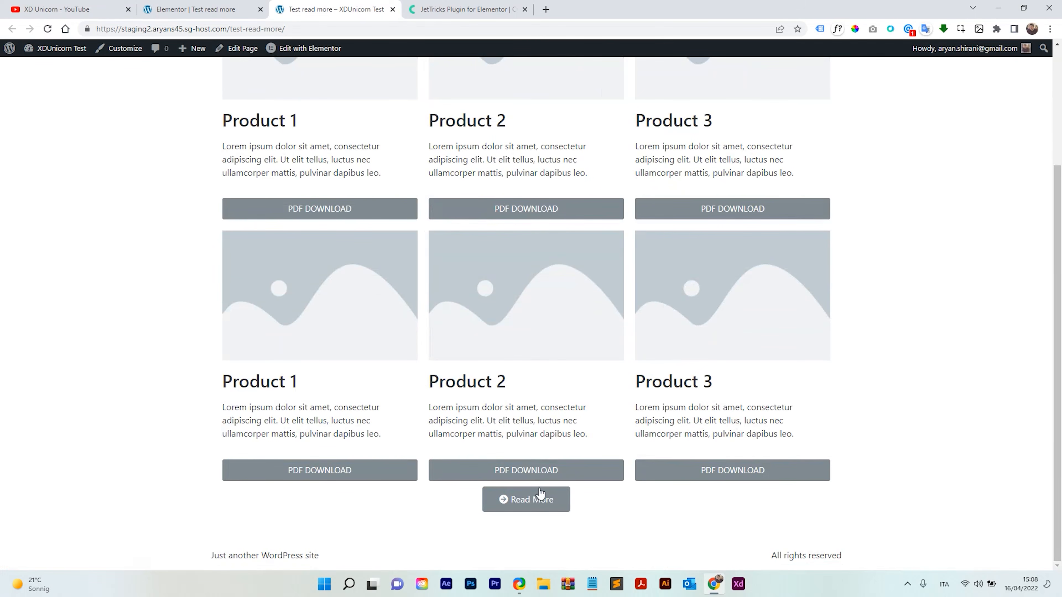
{"action": "left_click", "coordinate": [550, 488]}
{"action": "scroll", "coordinate": [560, 356], "scroll_direction": "down", "scroll_amount": 1}
{"action": "scroll", "coordinate": [556, 346], "scroll_direction": "up", "scroll_amount": 5}
{"action": "scroll", "coordinate": [553, 257], "scroll_direction": "down", "scroll_amount": 10}
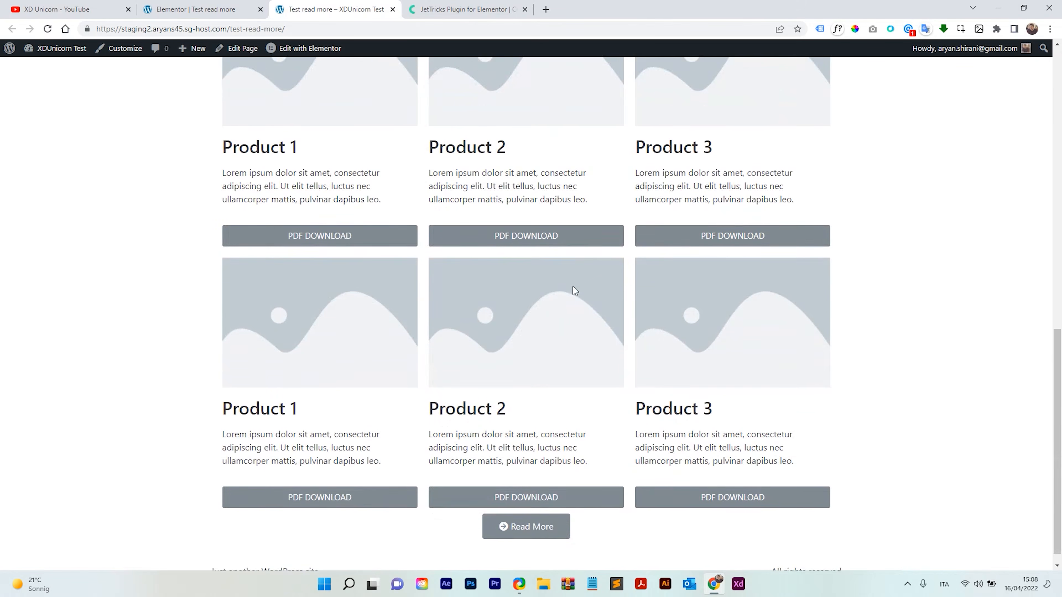
{"action": "scroll", "coordinate": [572, 287], "scroll_direction": "down", "scroll_amount": 1}
{"action": "left_click", "coordinate": [531, 509]}
{"action": "scroll", "coordinate": [589, 326], "scroll_direction": "down", "scroll_amount": 2}
{"action": "scroll", "coordinate": [584, 303], "scroll_direction": "down", "scroll_amount": 4}
{"action": "scroll", "coordinate": [557, 326], "scroll_direction": "up", "scroll_amount": 1}
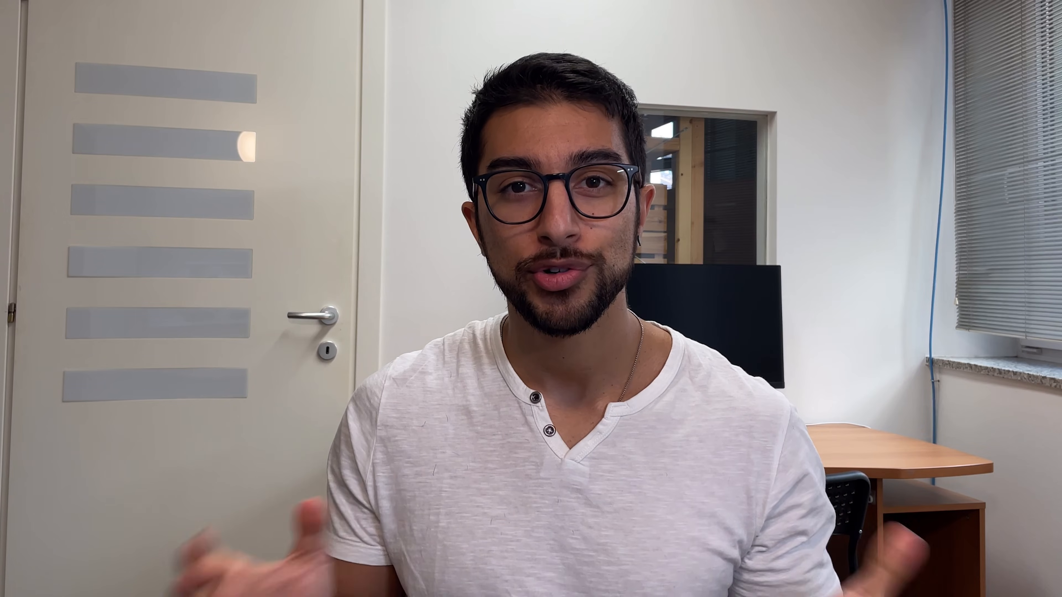